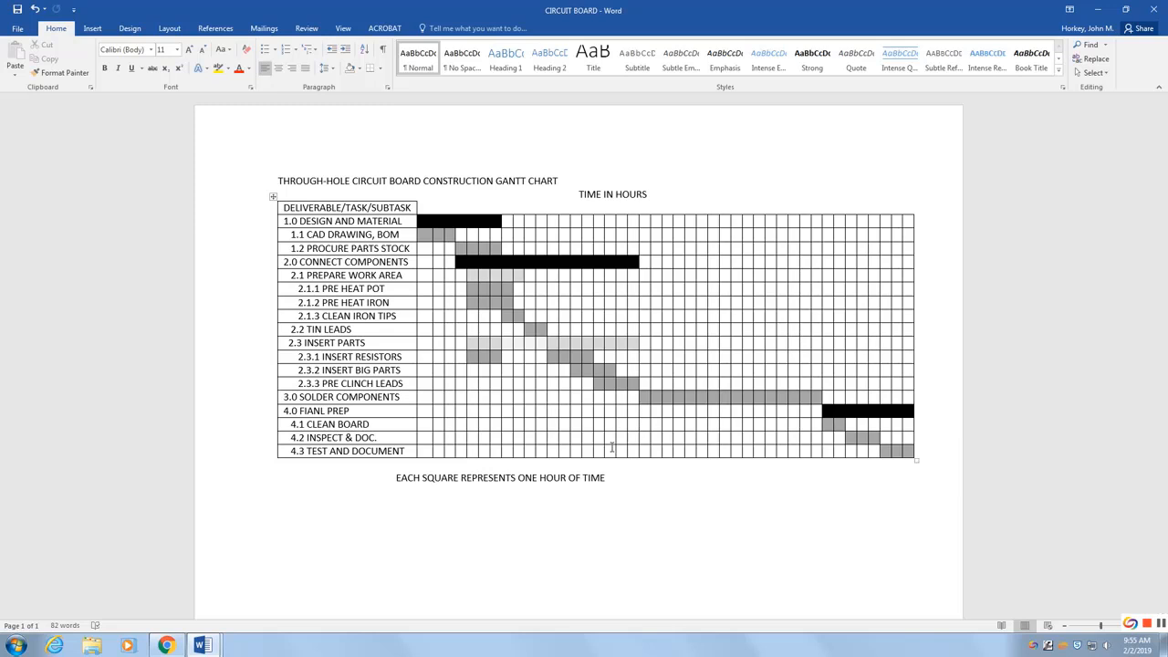
Step: Read through the Project tip list instructions in the other Word document, then return to the circuit board Gantt chart
{"action": "left_click", "coordinate": [202, 647]}
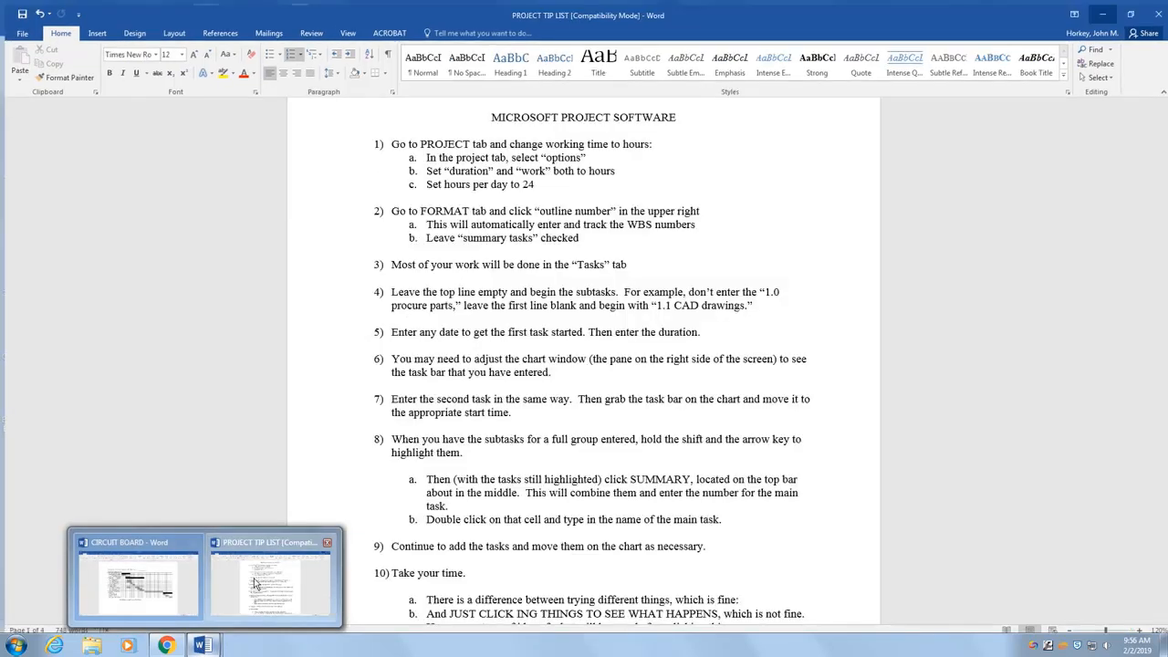
{"action": "left_click", "coordinate": [270, 577]}
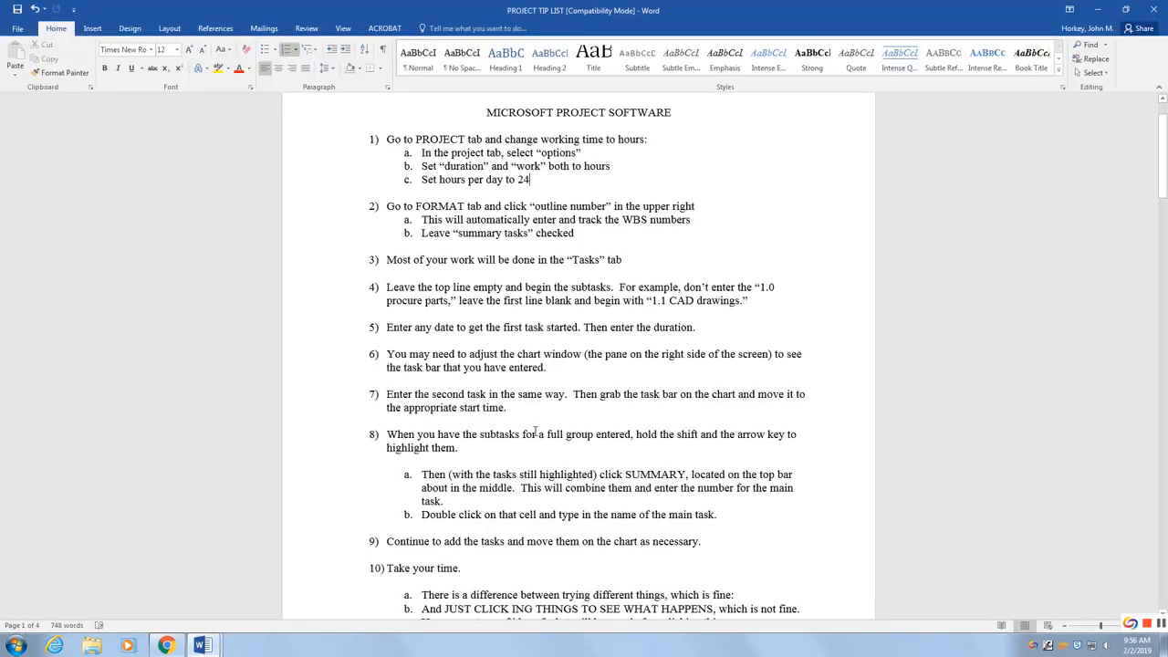
{"action": "scroll", "coordinate": [680, 378], "scroll_direction": "up", "scroll_amount": 2}
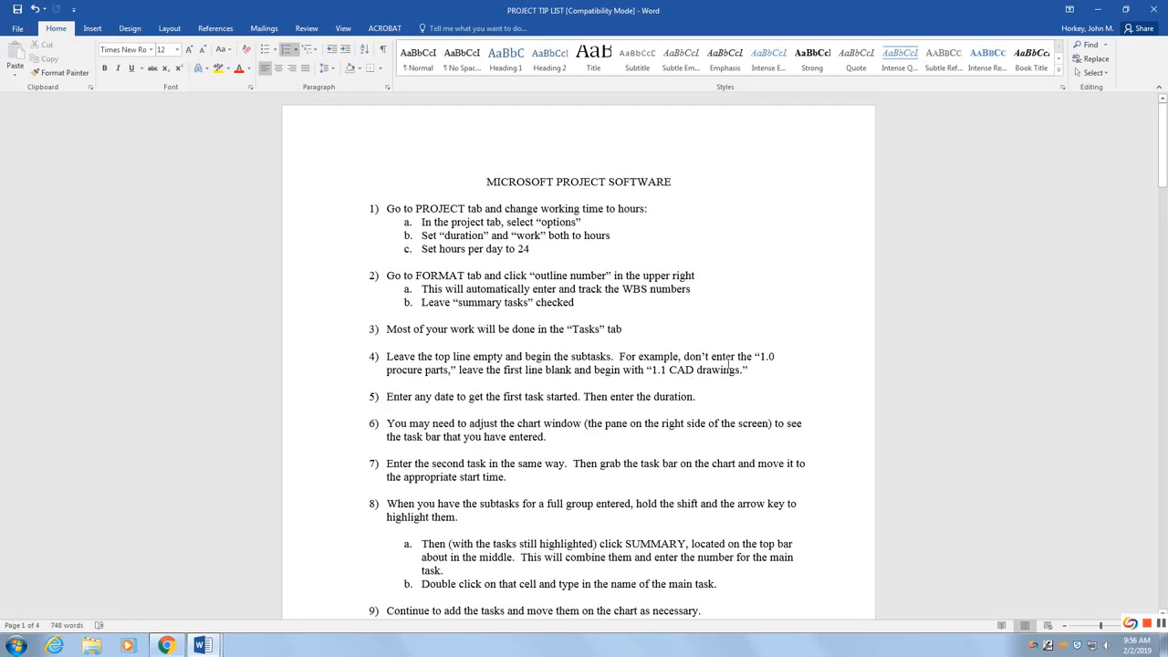
{"action": "scroll", "coordinate": [792, 347], "scroll_direction": "down", "scroll_amount": 5}
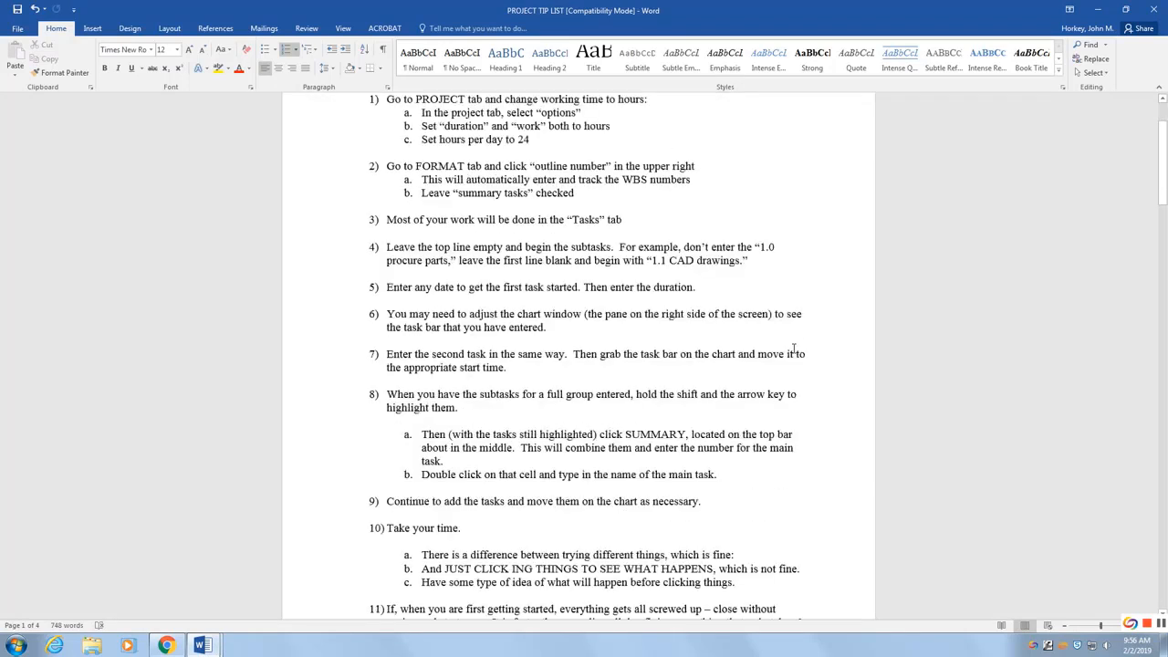
{"action": "scroll", "coordinate": [790, 348], "scroll_direction": "up", "scroll_amount": 5}
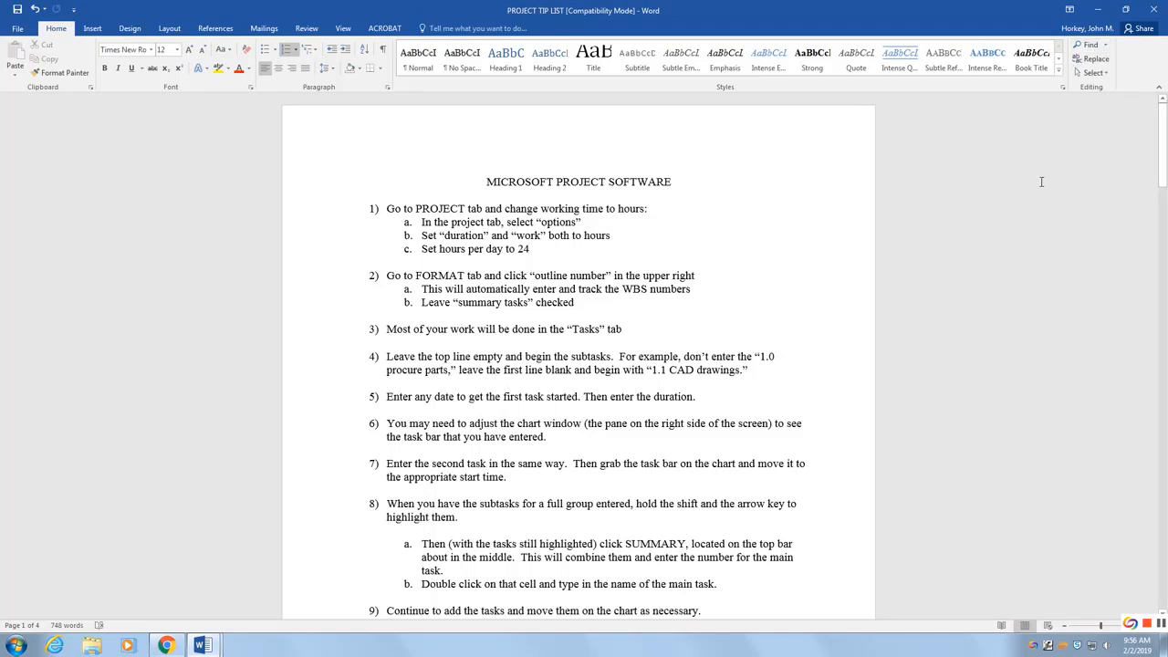
{"action": "mouse_move", "coordinate": [202, 645]}
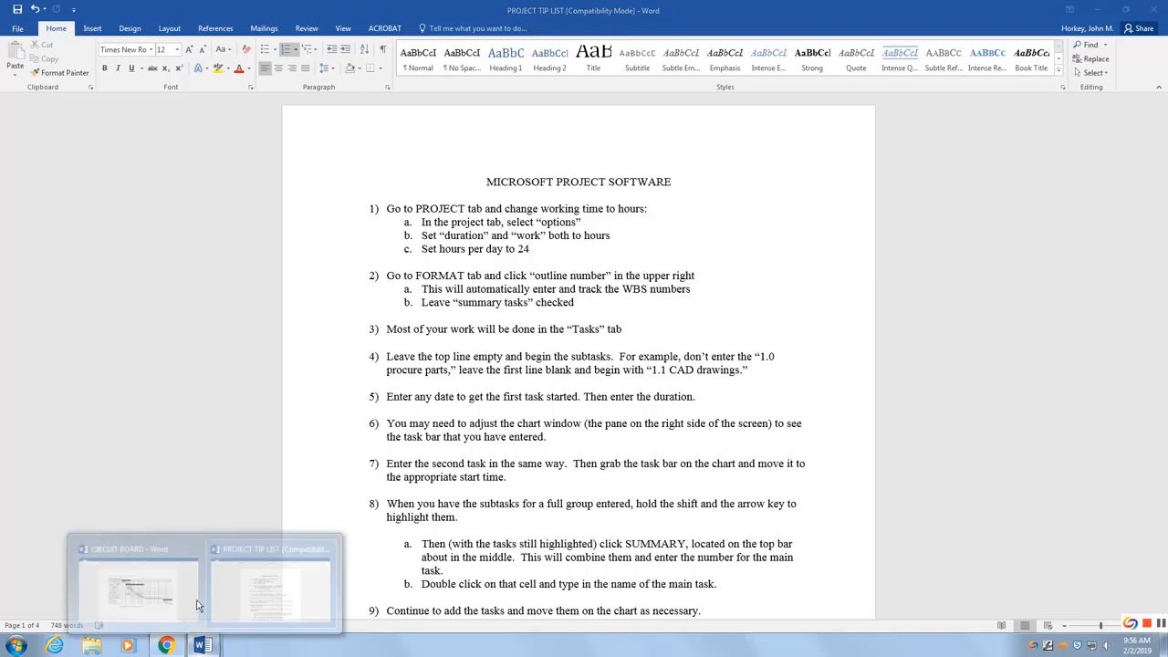
{"action": "left_click", "coordinate": [176, 564]}
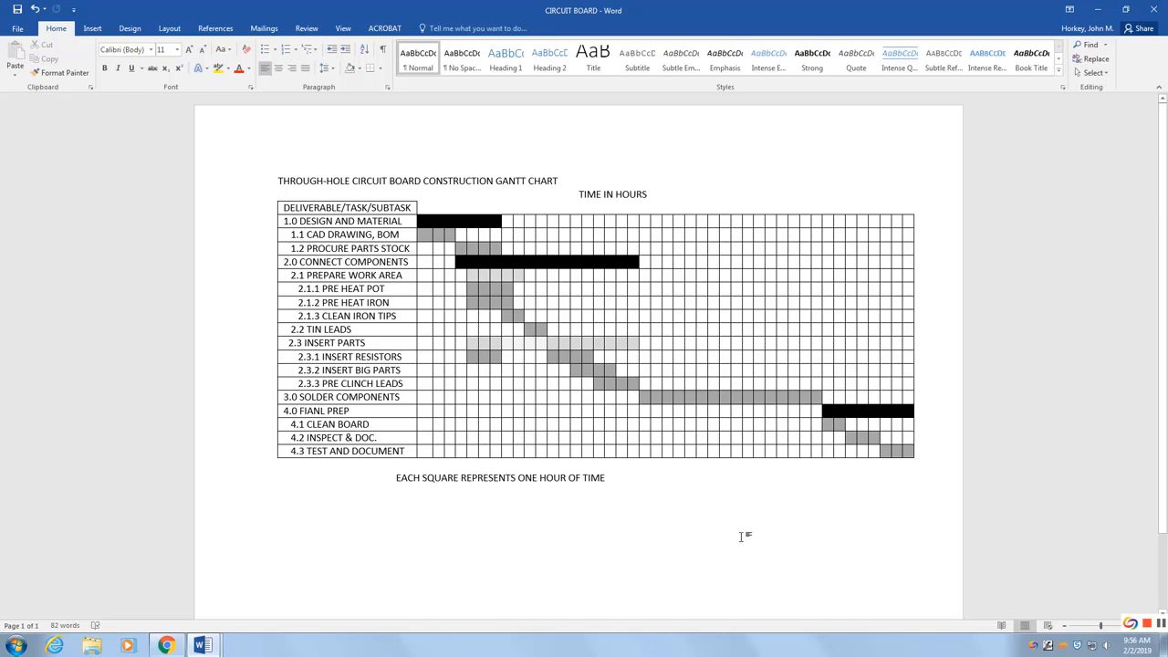
Step: Minimize Word and launch Project 2016 from the Start menu's Microsoft Office 2016 programs
{"action": "left_click", "coordinate": [1097, 9]}
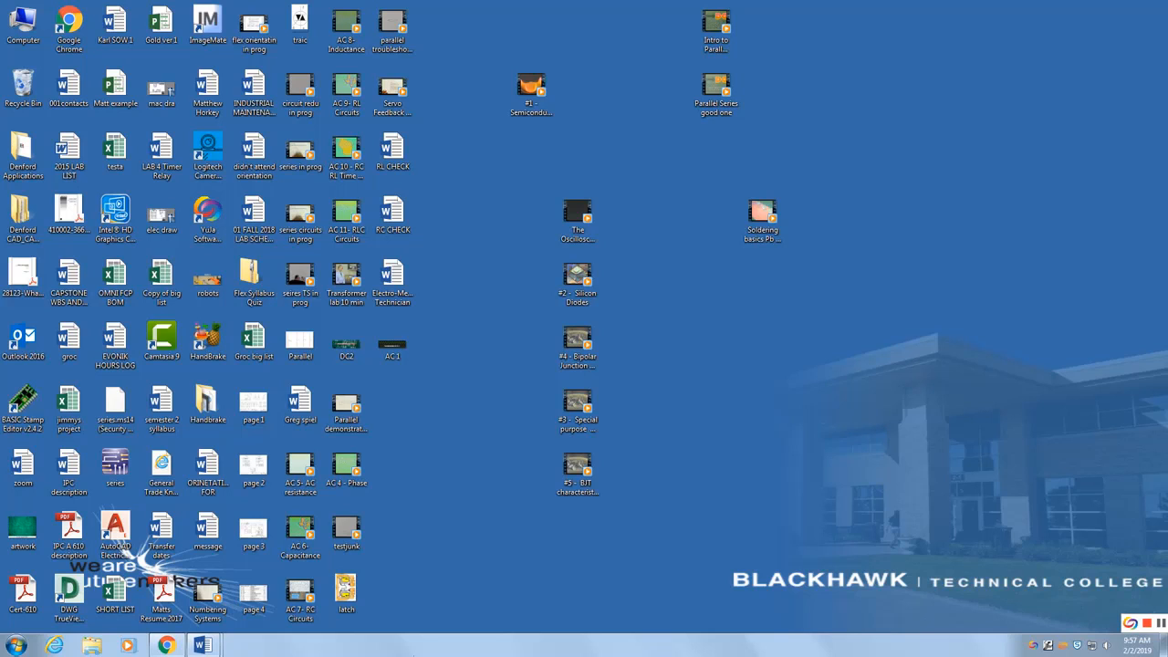
{"action": "left_click", "coordinate": [15, 648]}
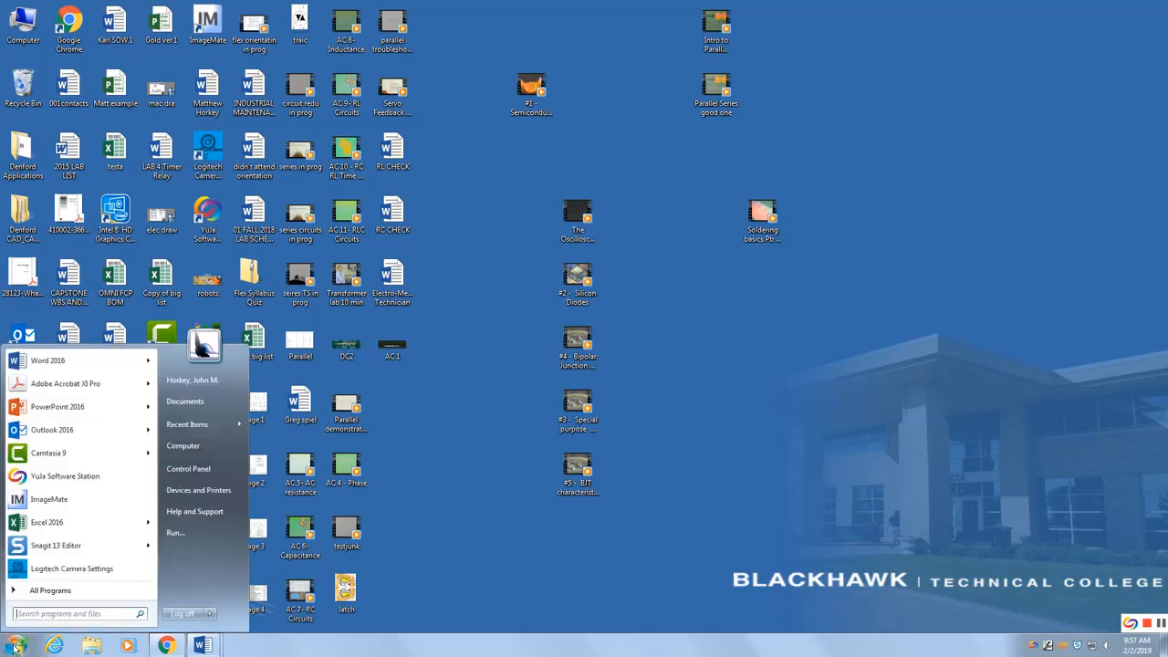
{"action": "left_click", "coordinate": [50, 591]}
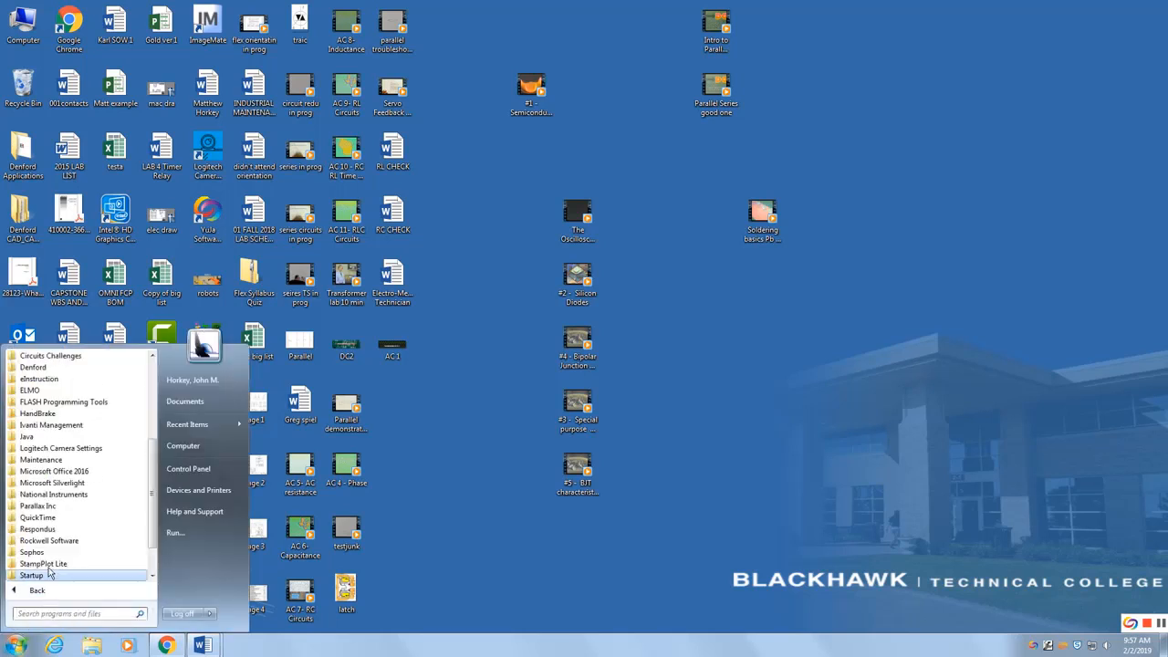
{"action": "left_click", "coordinate": [51, 472]}
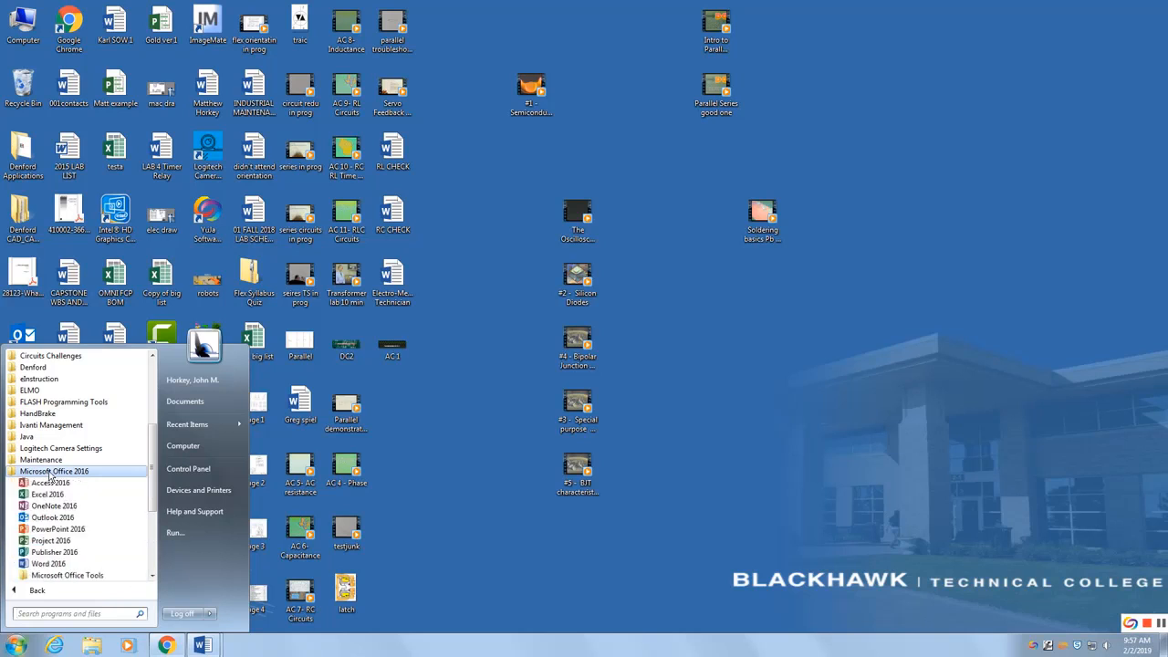
{"action": "left_click", "coordinate": [50, 540]}
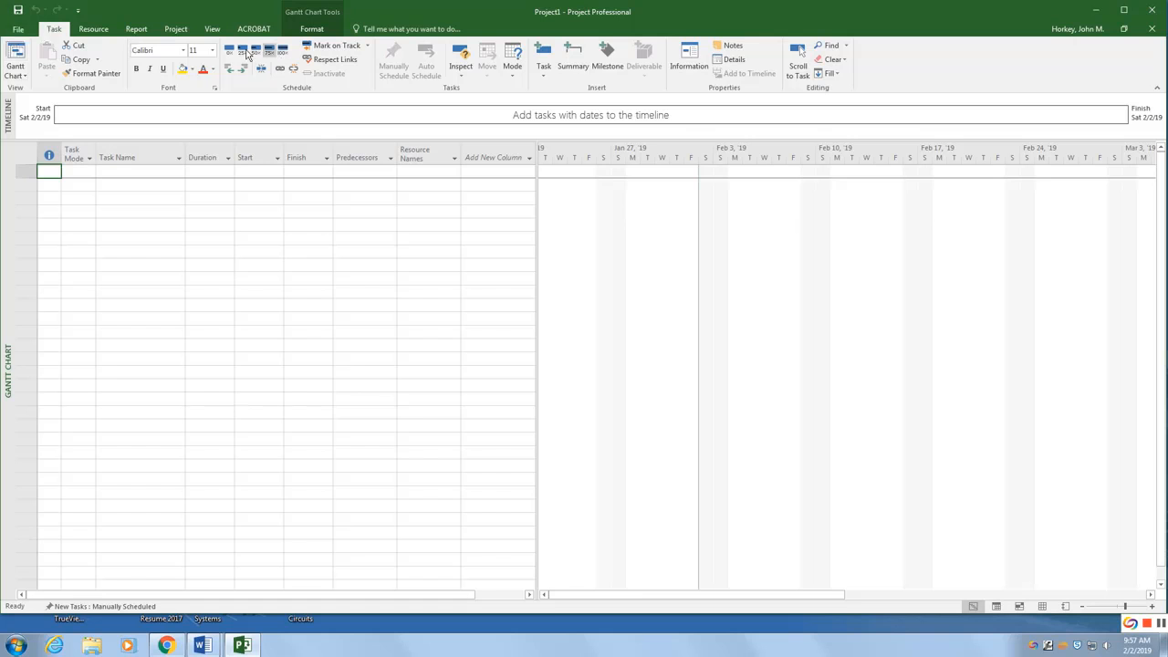
Step: Browse the Project, Format and Task ribbon tabs and check the tip list instructions again
{"action": "left_click", "coordinate": [176, 30]}
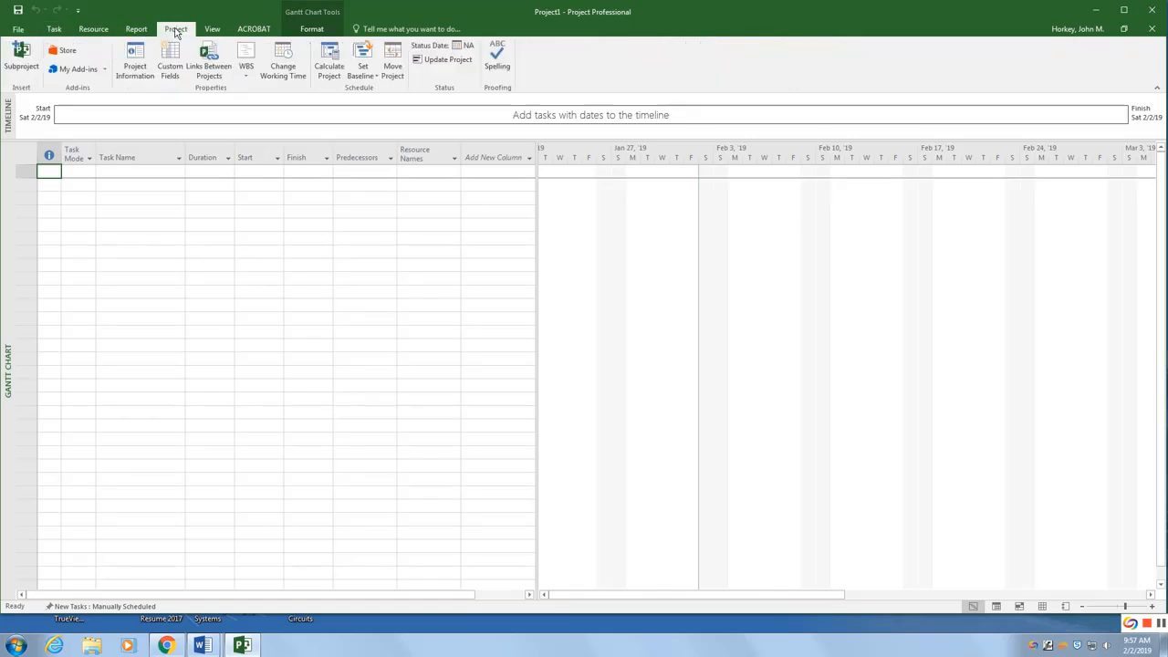
{"action": "left_click", "coordinate": [311, 29]}
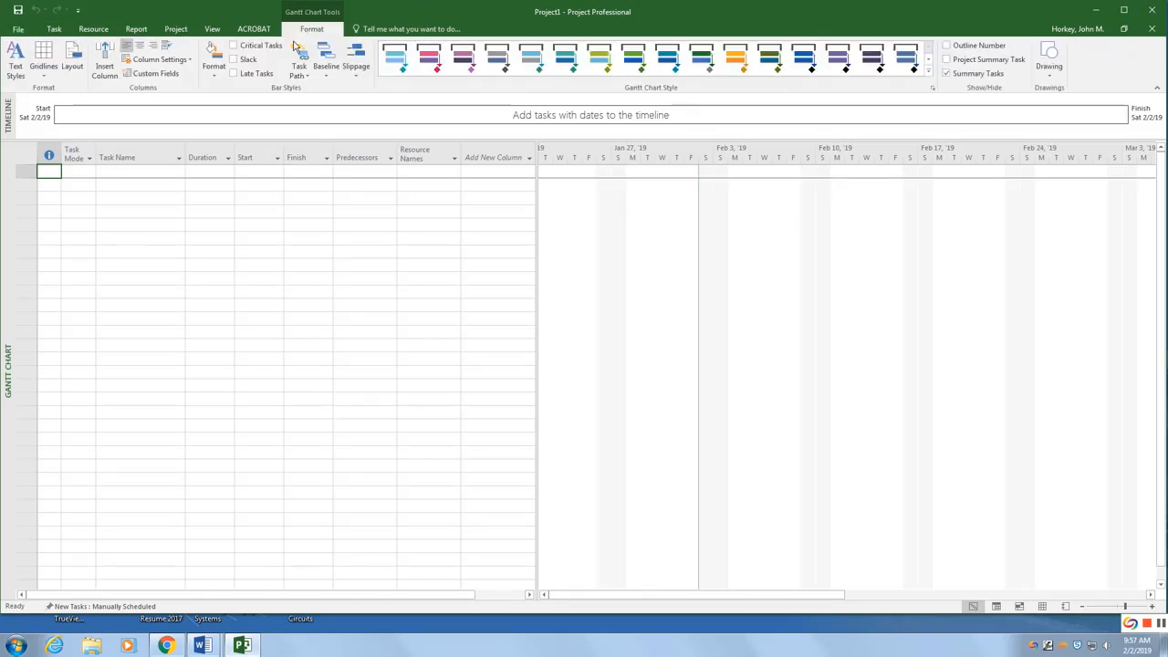
{"action": "left_click", "coordinate": [54, 29]}
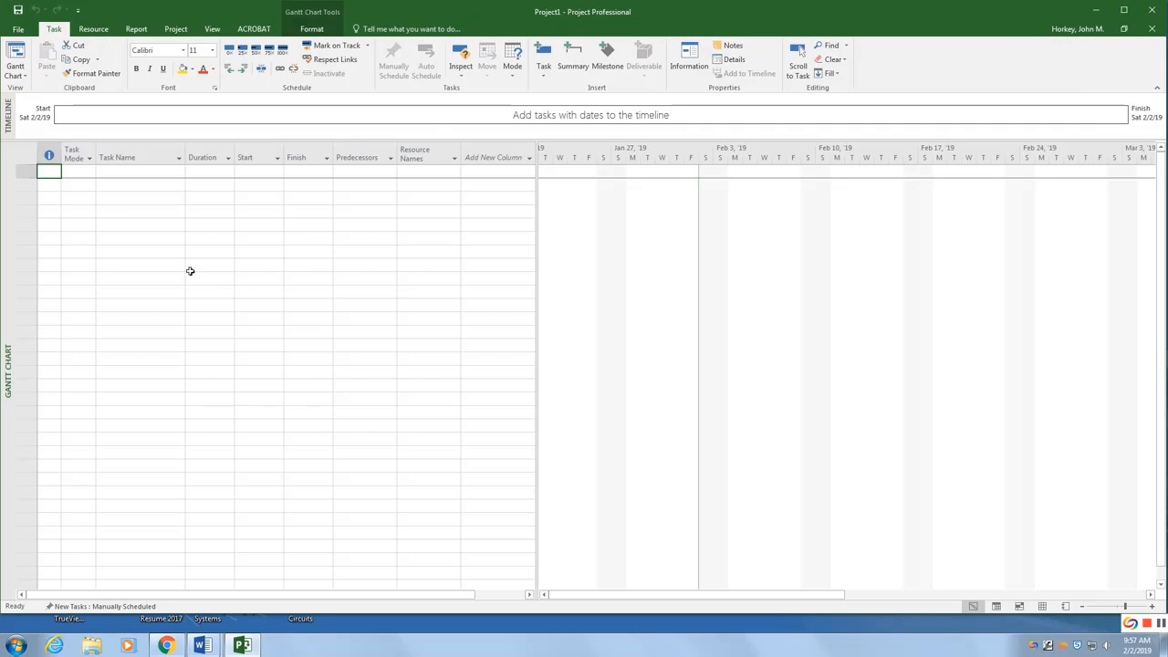
{"action": "left_click", "coordinate": [205, 648]}
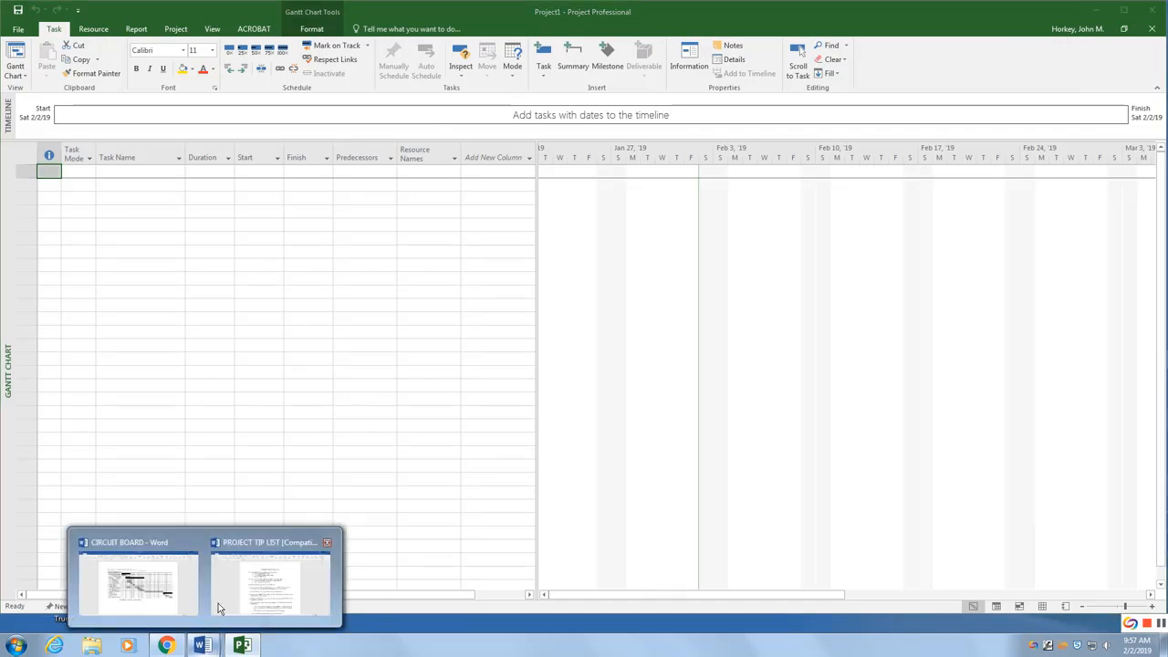
{"action": "left_click", "coordinate": [253, 582]}
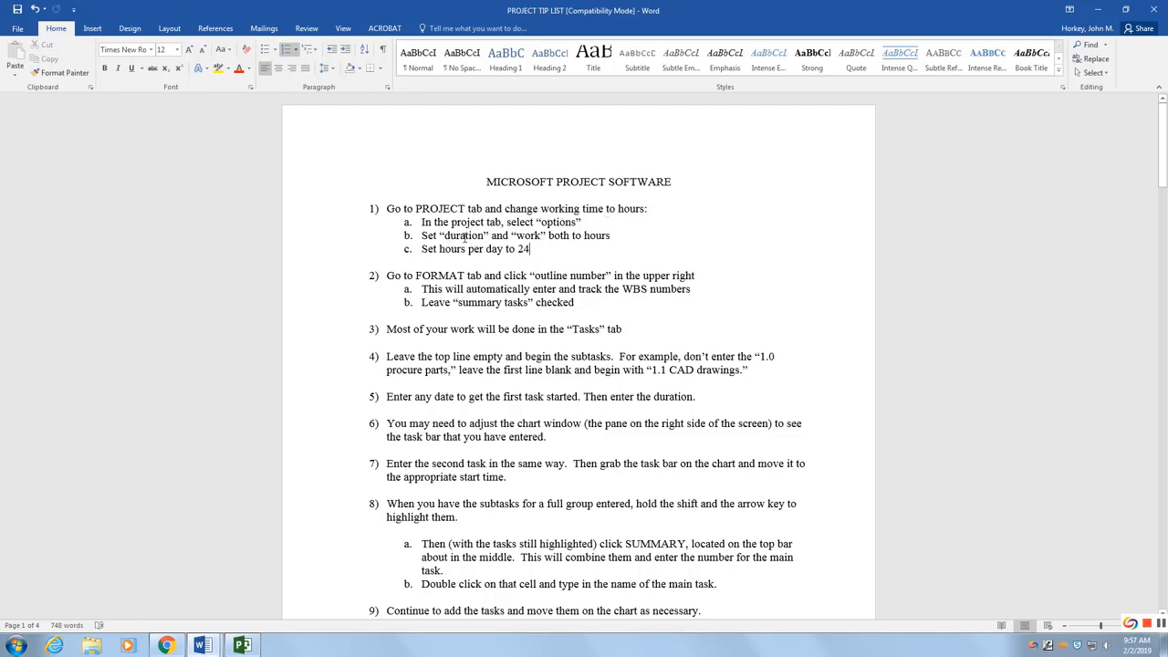
{"action": "left_click", "coordinate": [242, 648]}
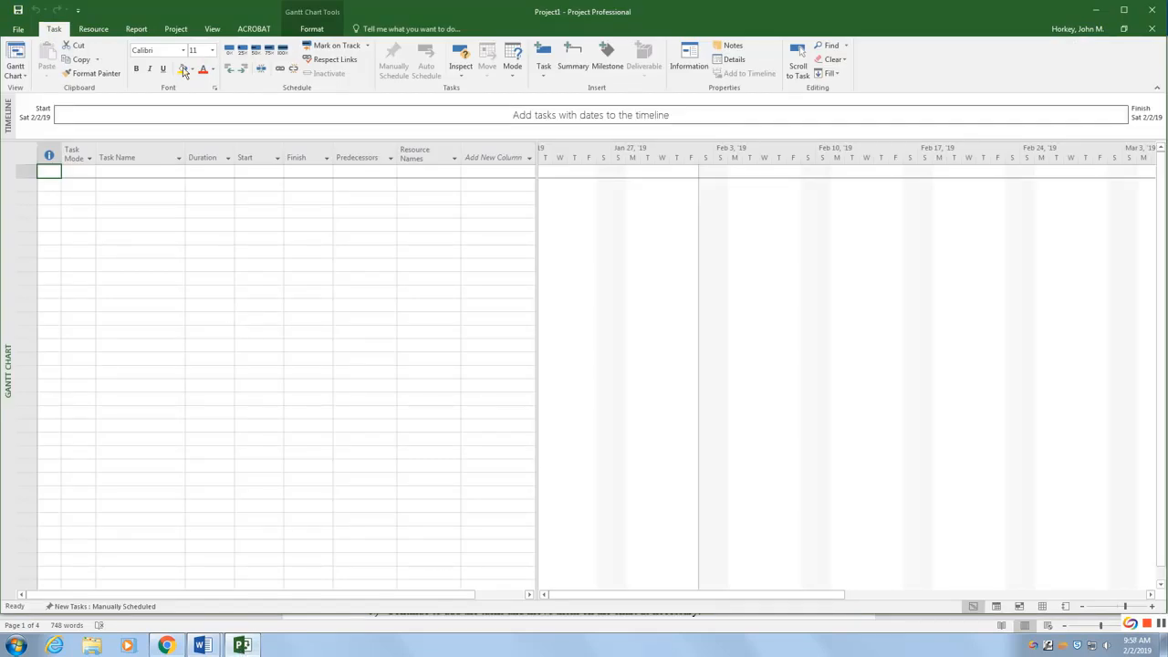
Step: Open the project's schedule options from Change Working Time and set hours per day to 24
{"action": "left_click", "coordinate": [176, 29]}
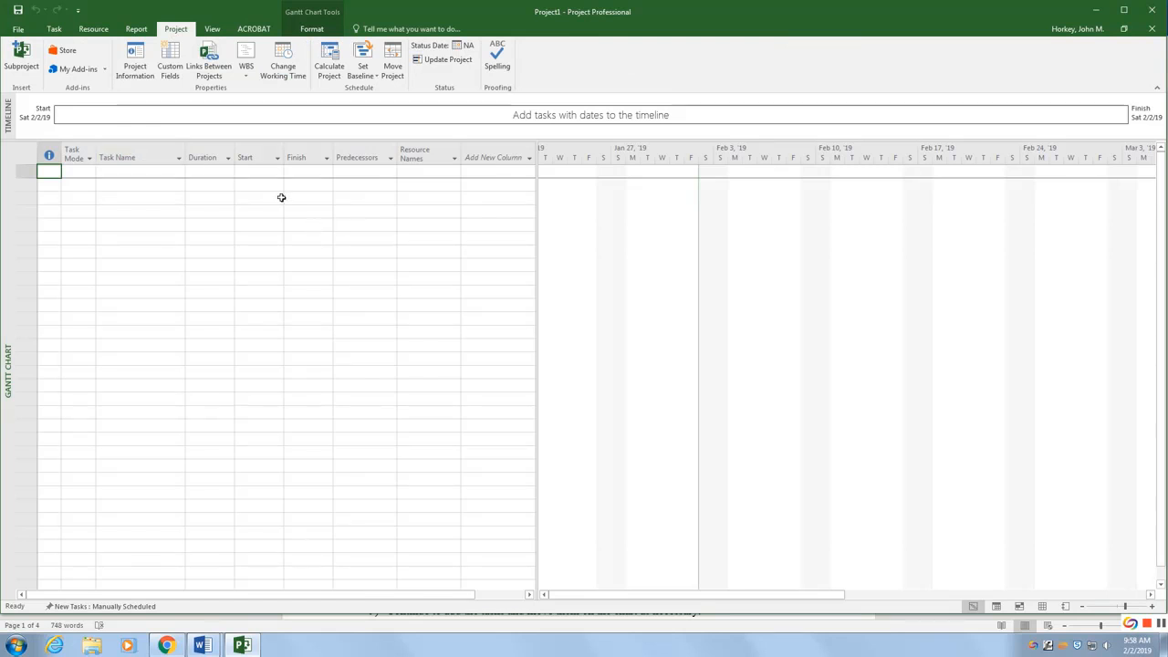
{"action": "left_click", "coordinate": [284, 66]}
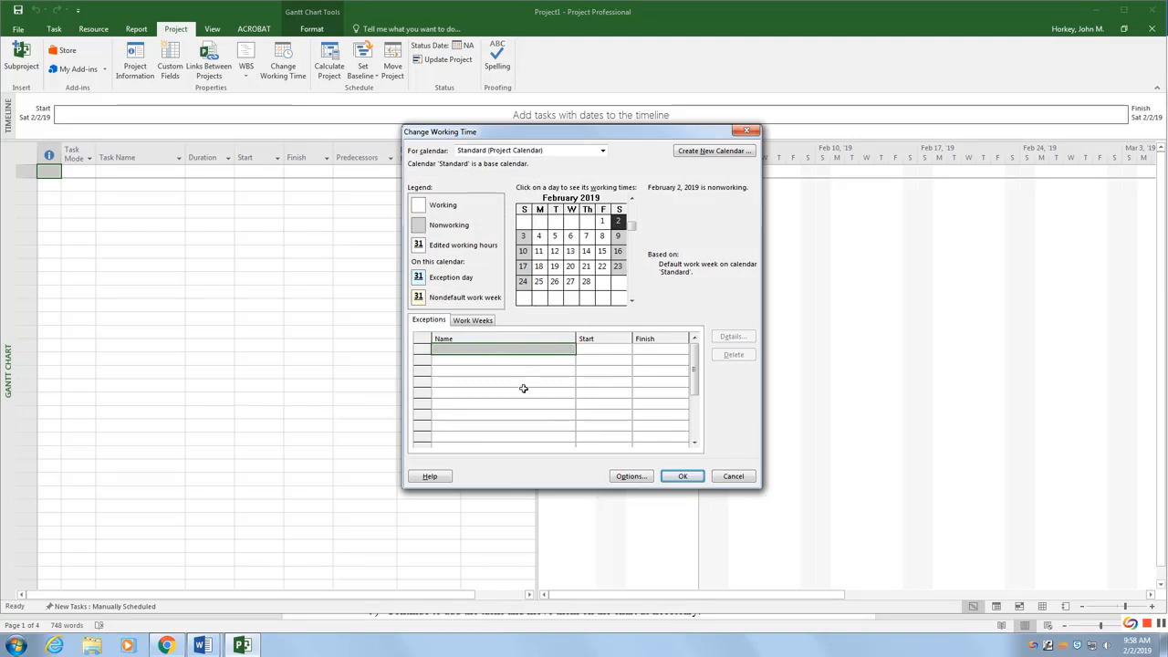
{"action": "left_click", "coordinate": [631, 477]}
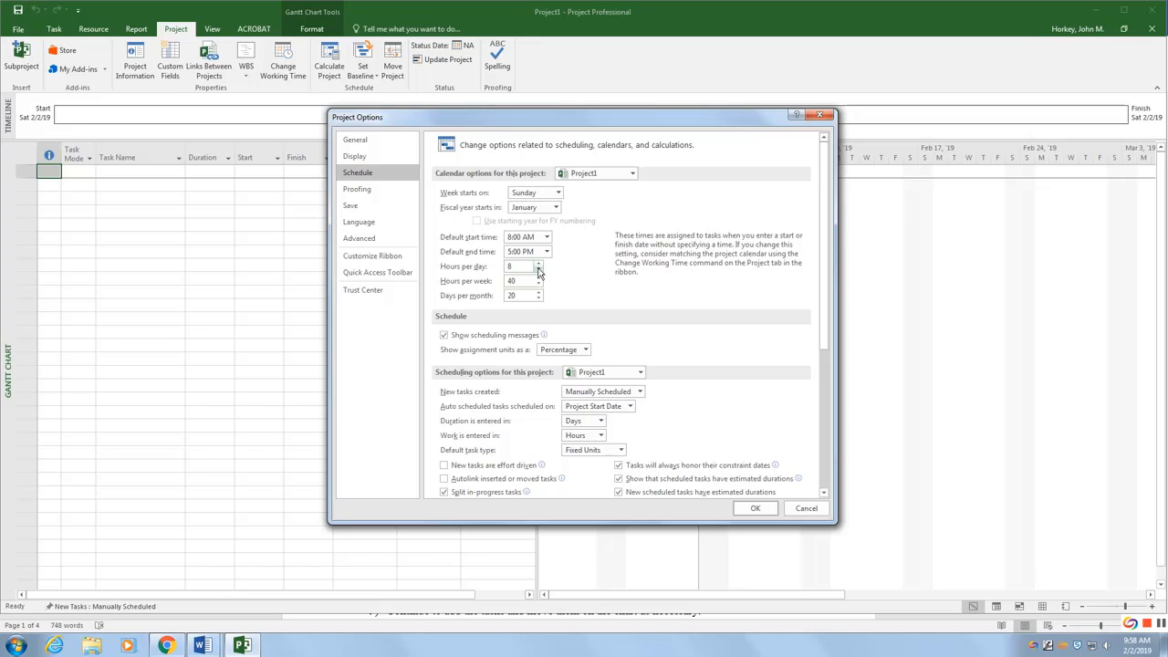
{"action": "left_click", "coordinate": [539, 265]}
{"action": "left_click", "coordinate": [538, 262]}
Step: Set durations to be entered in hours, then confirm the options and working time dialogs
{"action": "left_click", "coordinate": [601, 424]}
{"action": "left_click", "coordinate": [577, 444]}
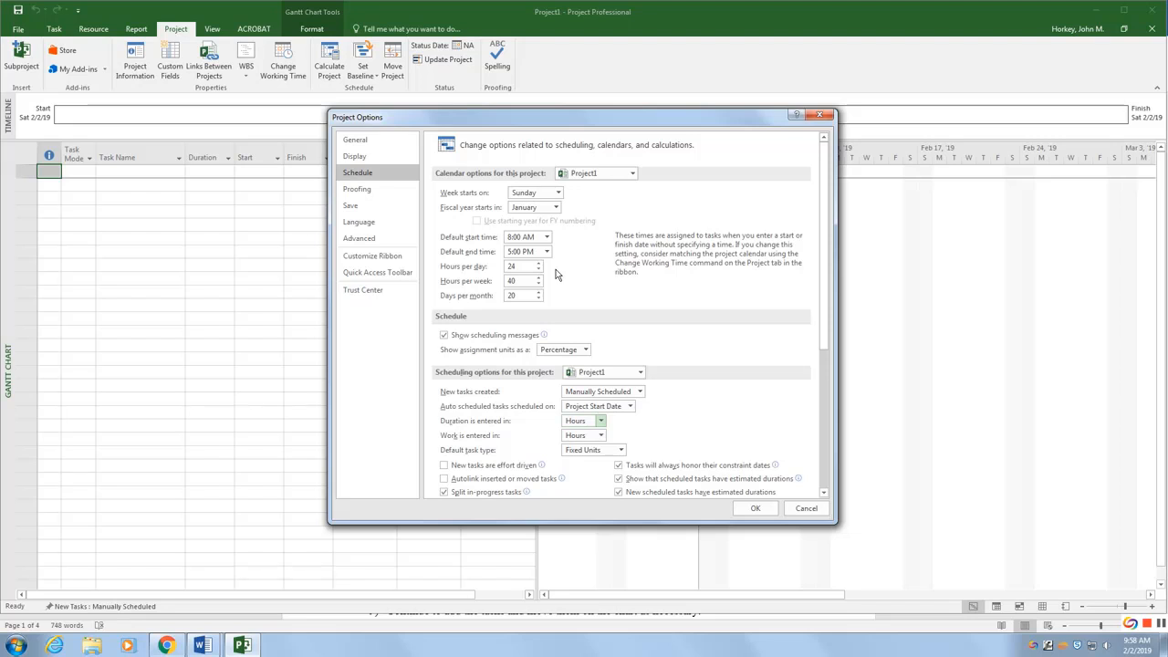
{"action": "left_click", "coordinate": [754, 507]}
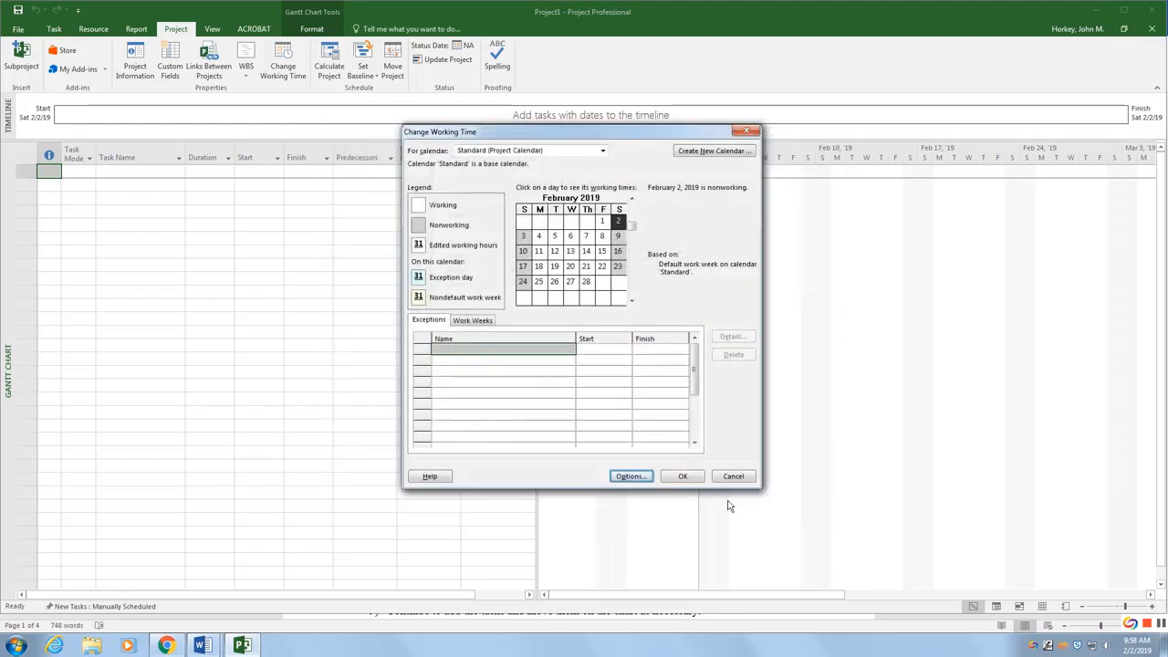
{"action": "left_click", "coordinate": [679, 476]}
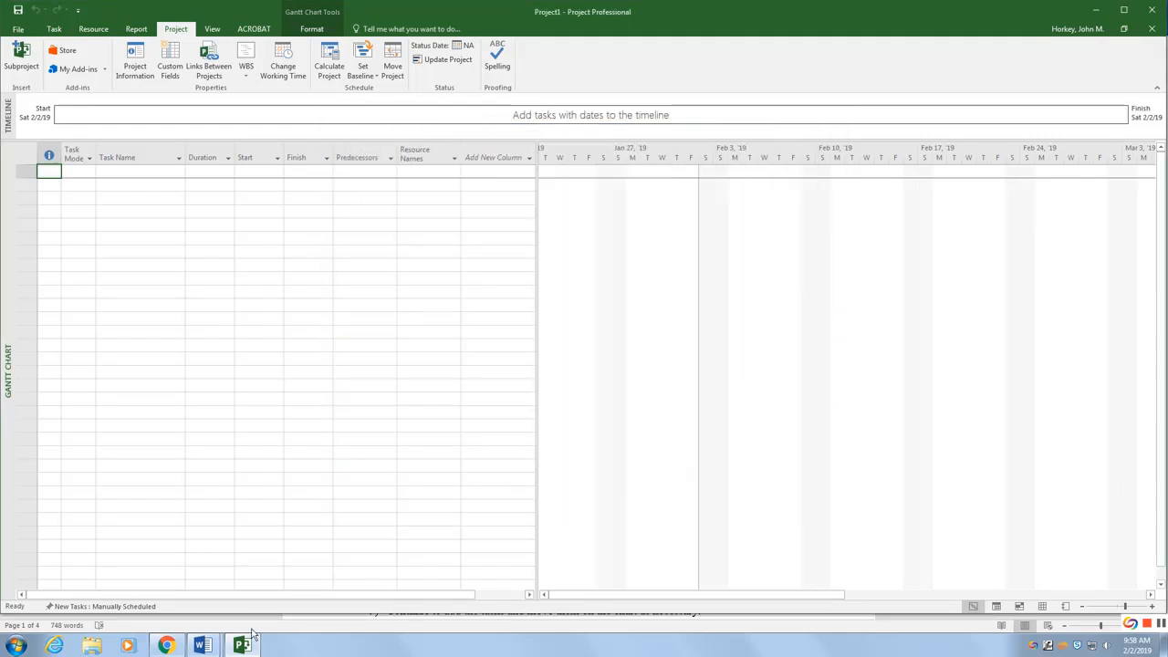
Step: Check the tip list, then turn on Outline Number in the Gantt chart format options and return to tasks
{"action": "mouse_move", "coordinate": [202, 646]}
{"action": "left_click", "coordinate": [270, 601]}
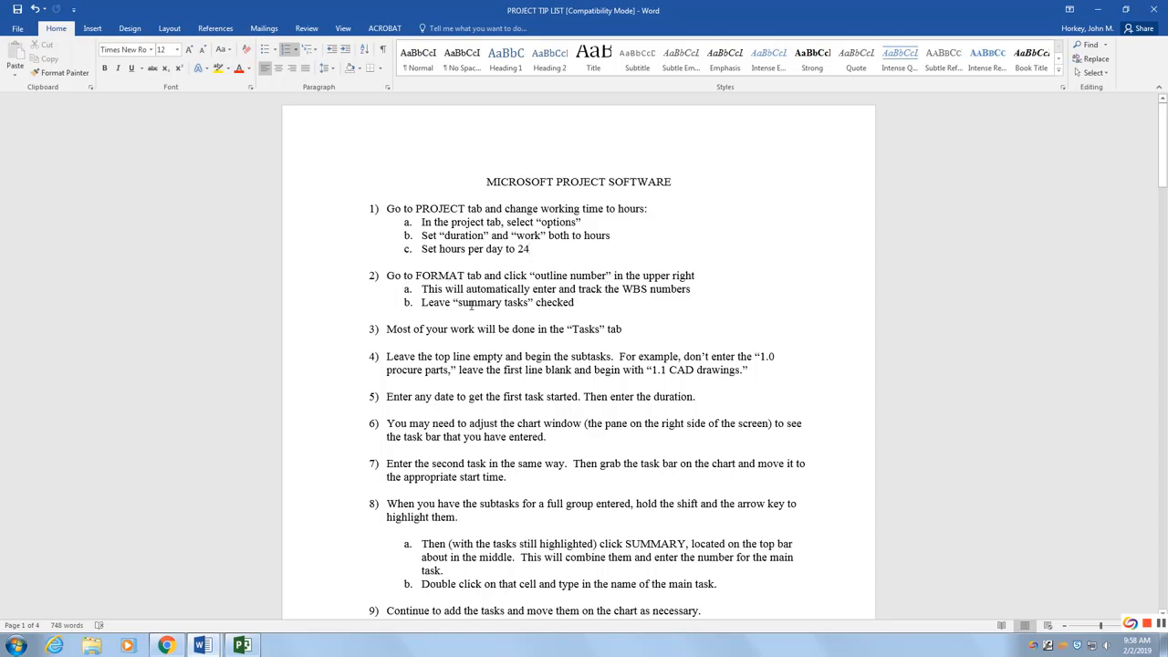
{"action": "left_click", "coordinate": [242, 645]}
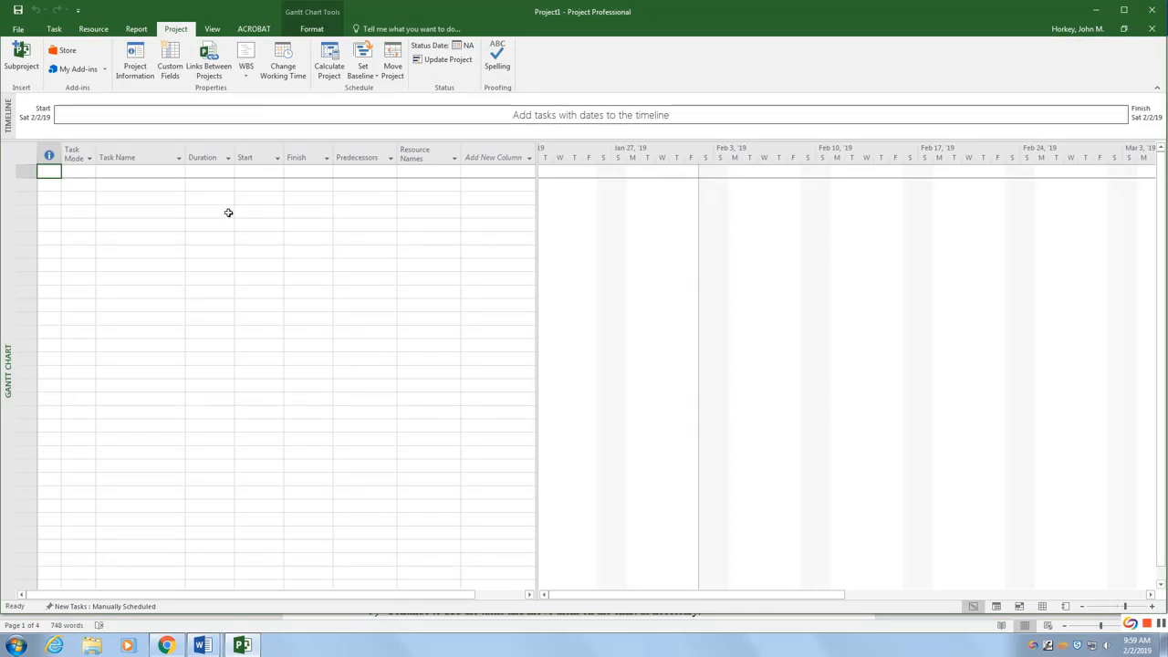
{"action": "left_click", "coordinate": [311, 28]}
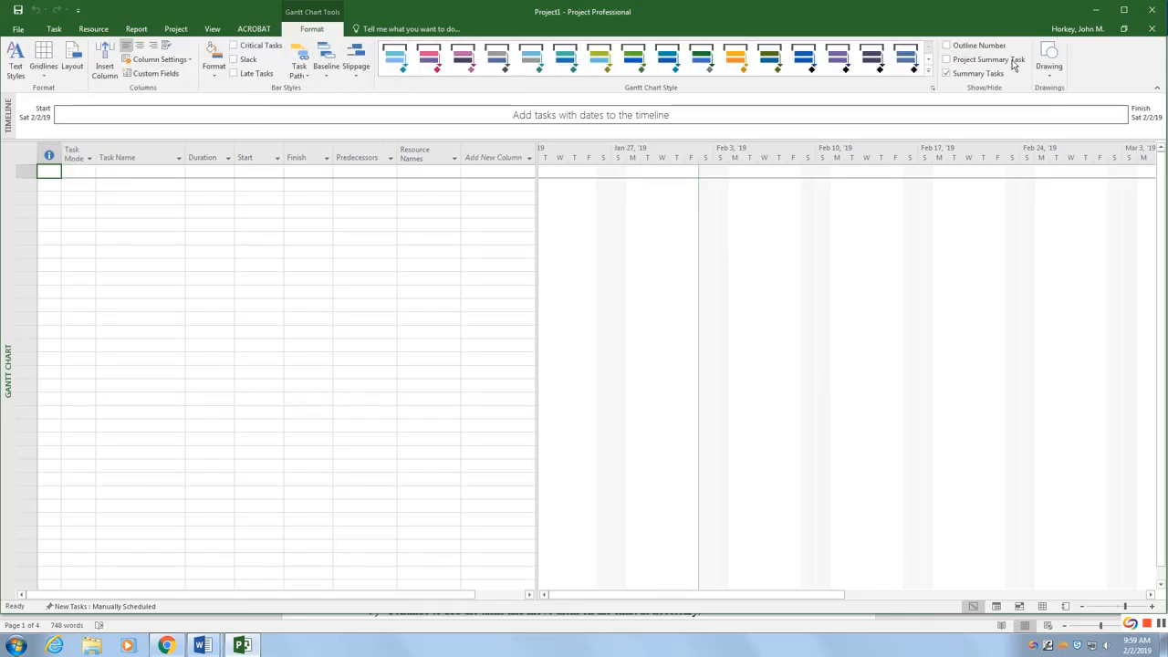
{"action": "left_click", "coordinate": [949, 47]}
{"action": "left_click", "coordinate": [54, 30]}
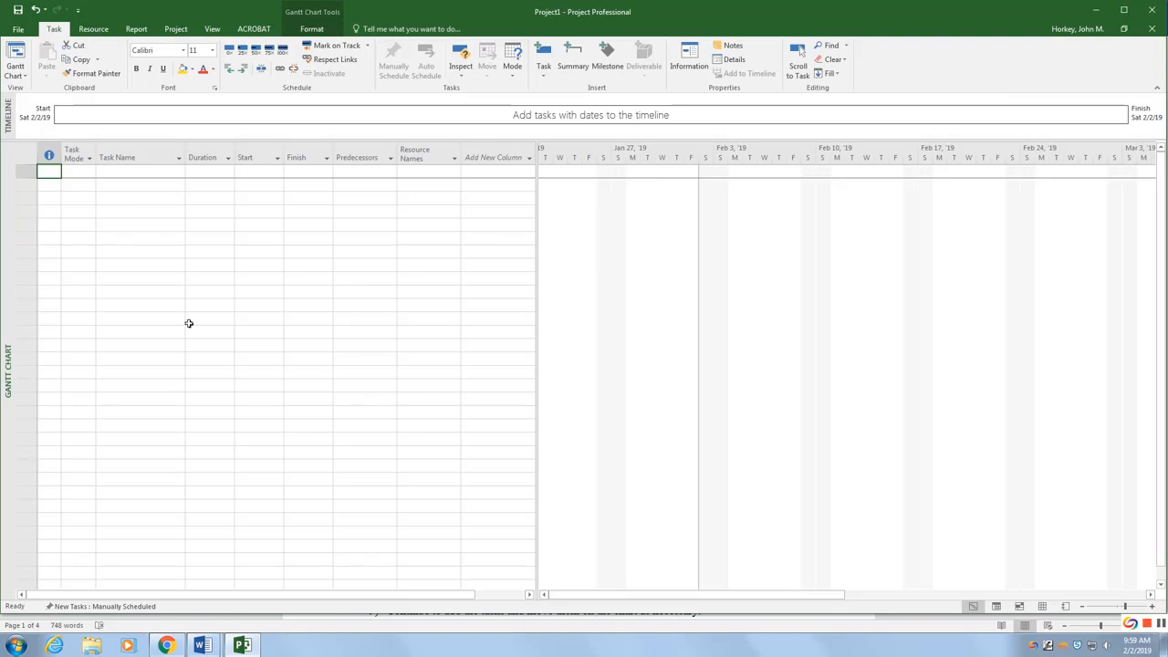
Step: Review the remaining tip list instructions and the circuit board Gantt chart reference
{"action": "mouse_move", "coordinate": [202, 645]}
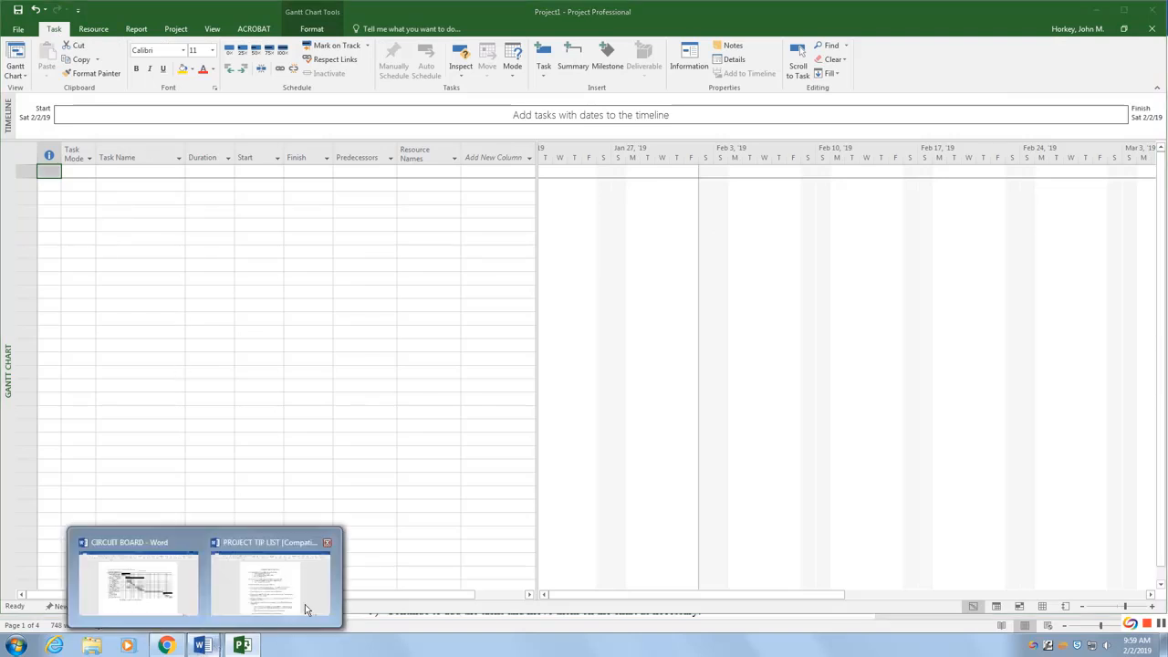
{"action": "left_click", "coordinate": [301, 588]}
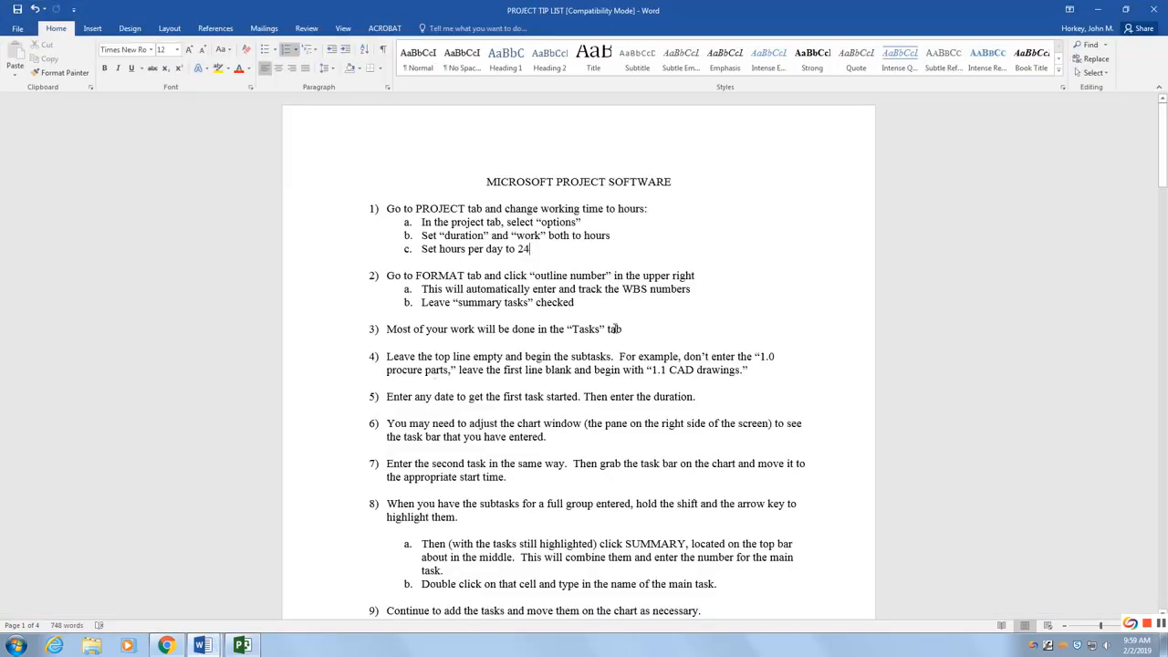
{"action": "scroll", "coordinate": [502, 356], "scroll_direction": "down", "scroll_amount": 4}
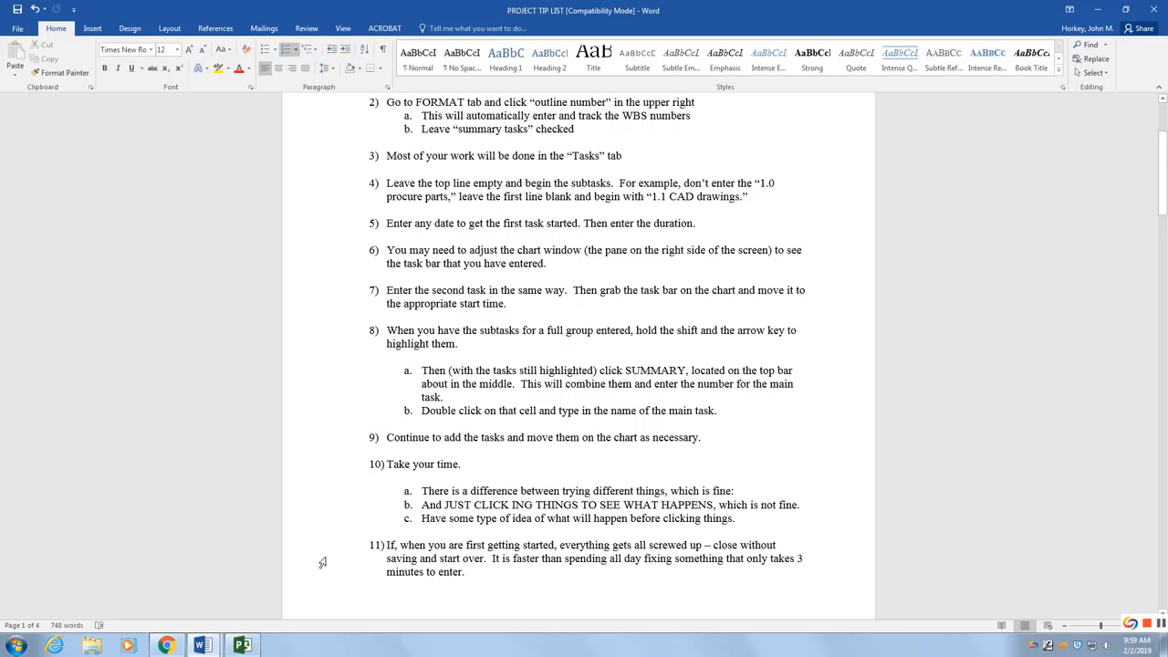
{"action": "mouse_move", "coordinate": [202, 644]}
{"action": "left_click", "coordinate": [137, 575]}
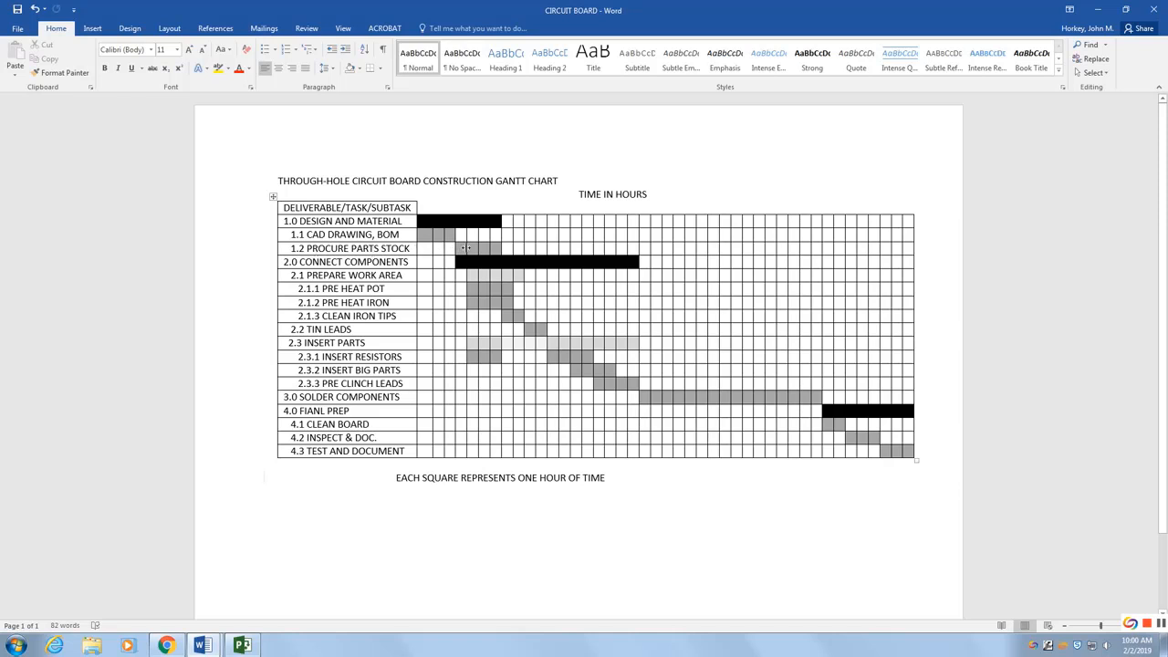
Step: Switch to Project and enter the first subtask CAD DRAWING BOM in the second row
{"action": "left_click", "coordinate": [243, 647]}
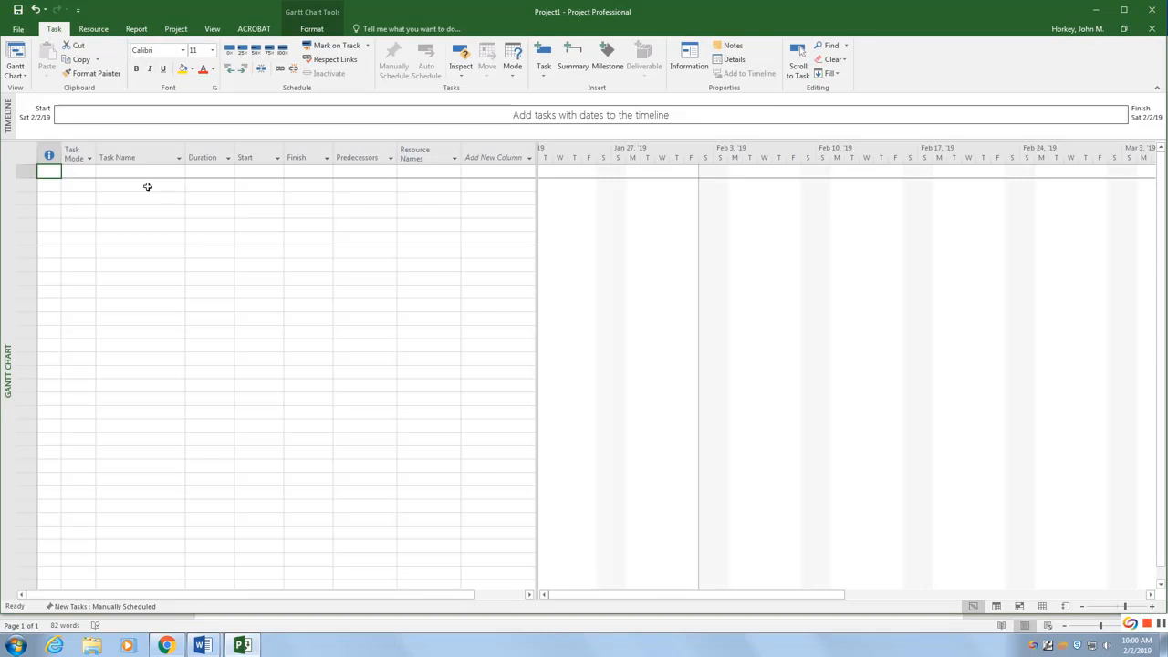
{"action": "left_click", "coordinate": [122, 187]}
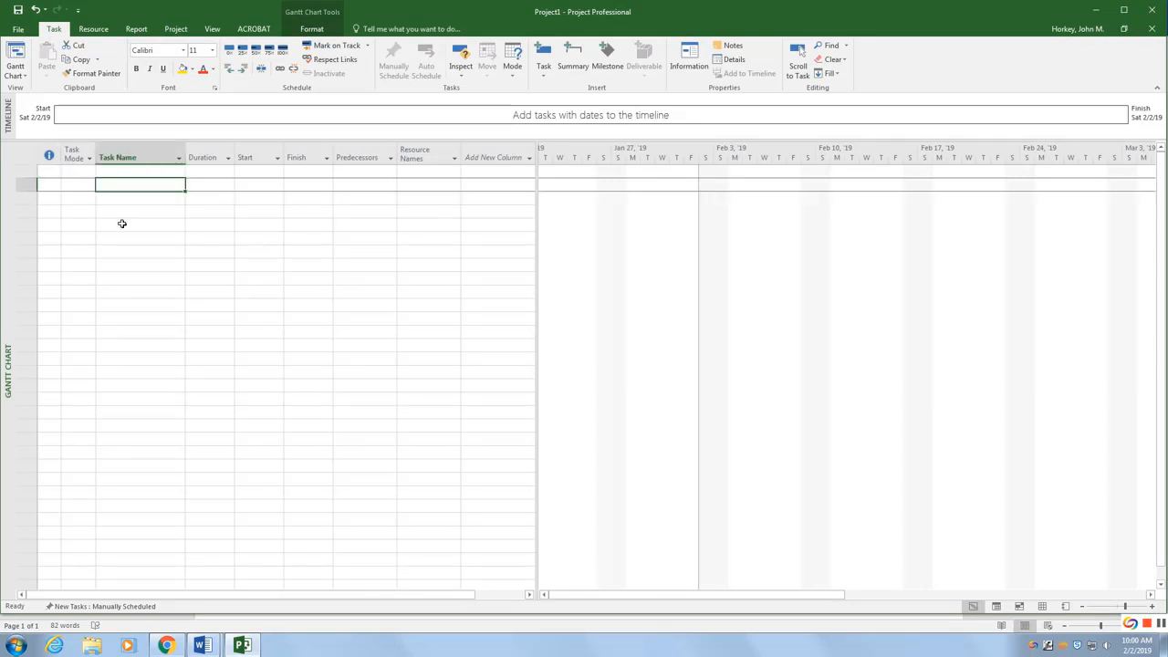
{"action": "type", "text": "CAD"}
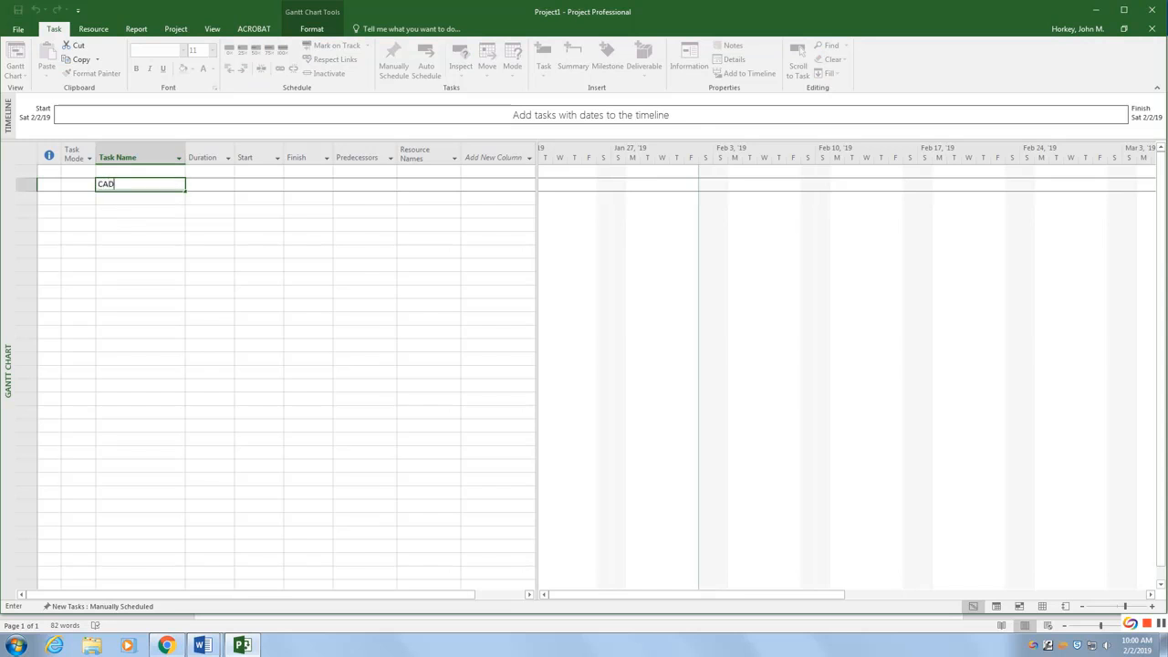
{"action": "type", "text": " DRAWIN"}
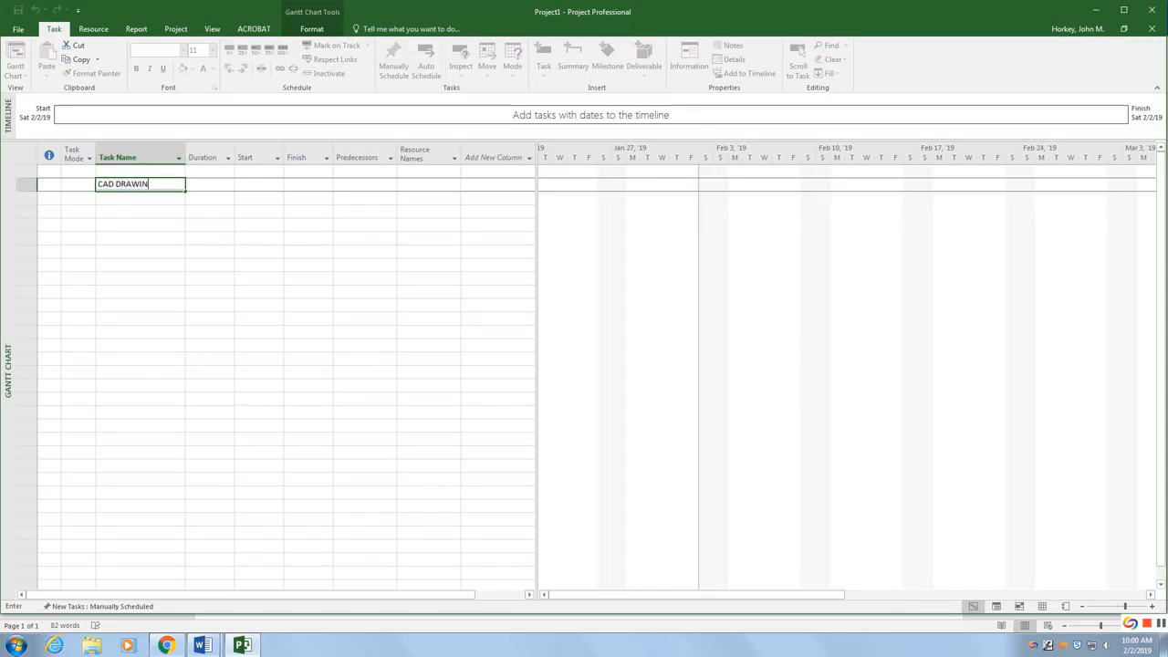
{"action": "type", "text": "G BOM"}
{"action": "left_click", "coordinate": [131, 199]}
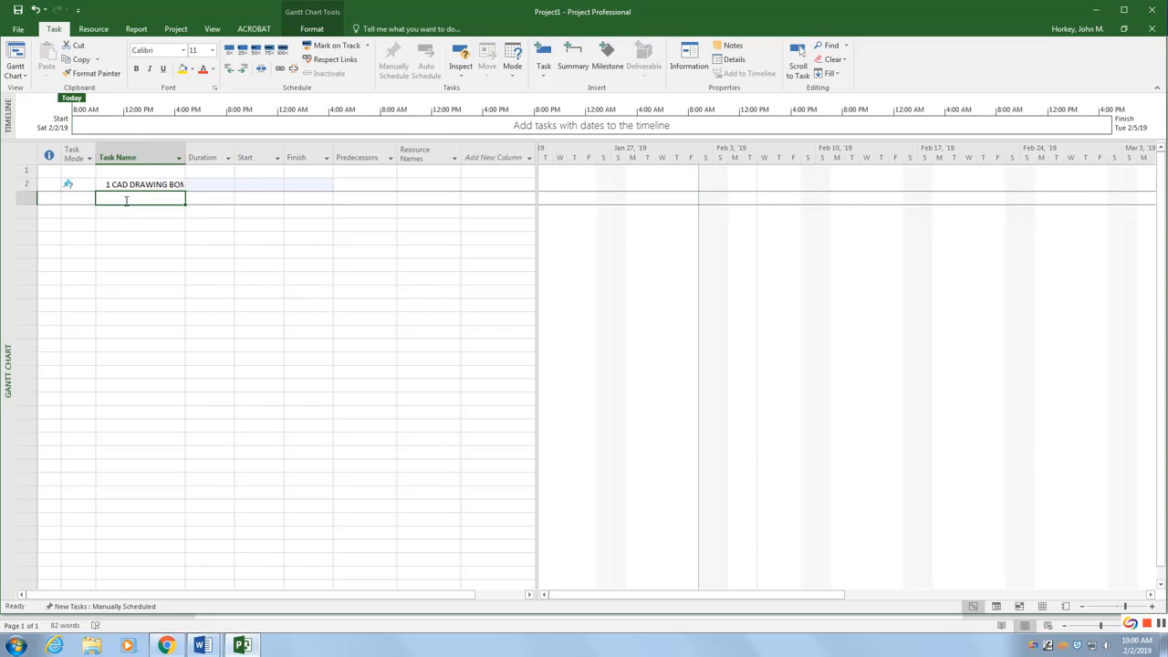
Step: Enter the next subtask PROCURE PARTS below it
{"action": "type", "text": "PROCURE "}
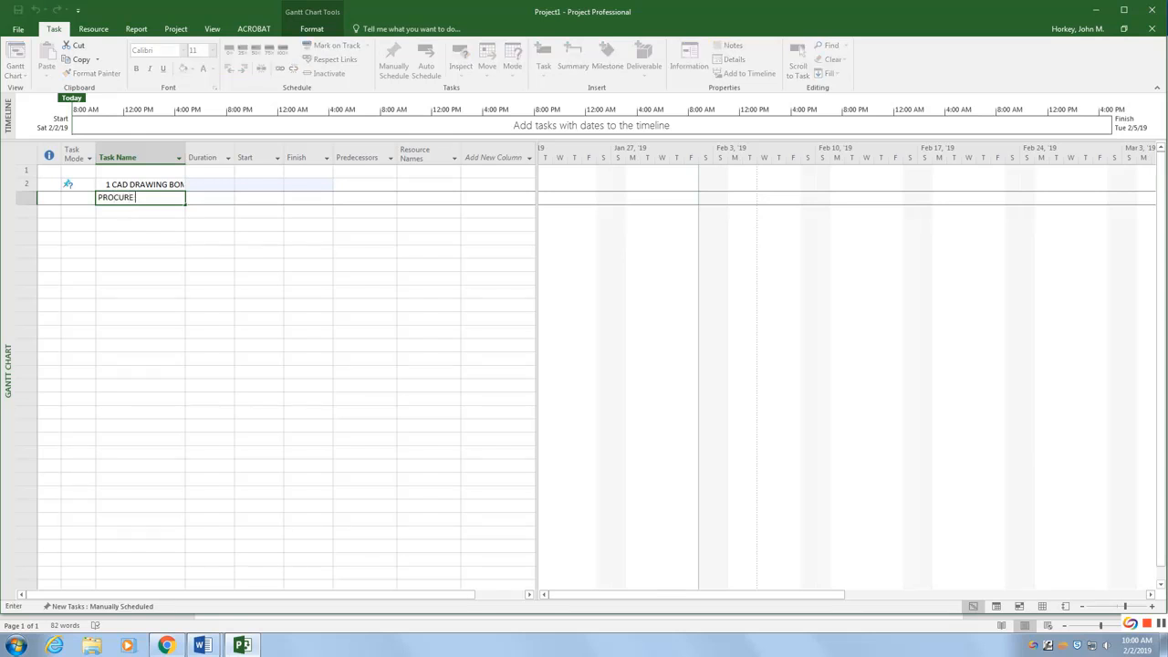
{"action": "type", "text": "PARTS"}
{"action": "left_click", "coordinate": [143, 214]}
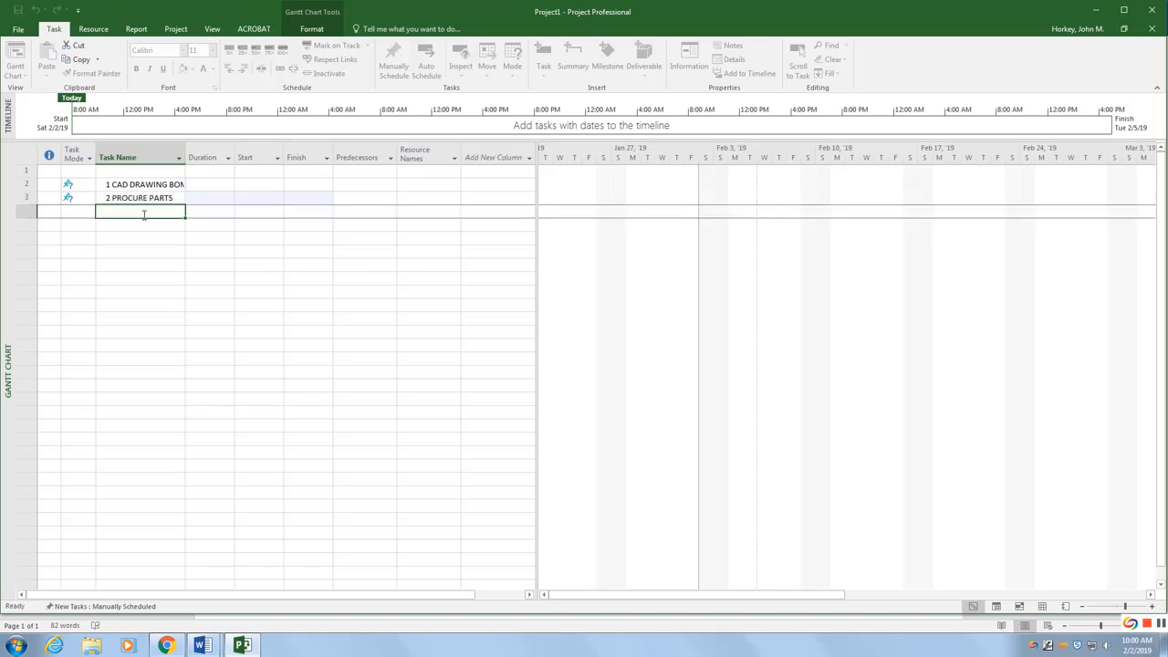
Step: Review the tip list instructions on entering start dates and durations
{"action": "mouse_move", "coordinate": [203, 645]}
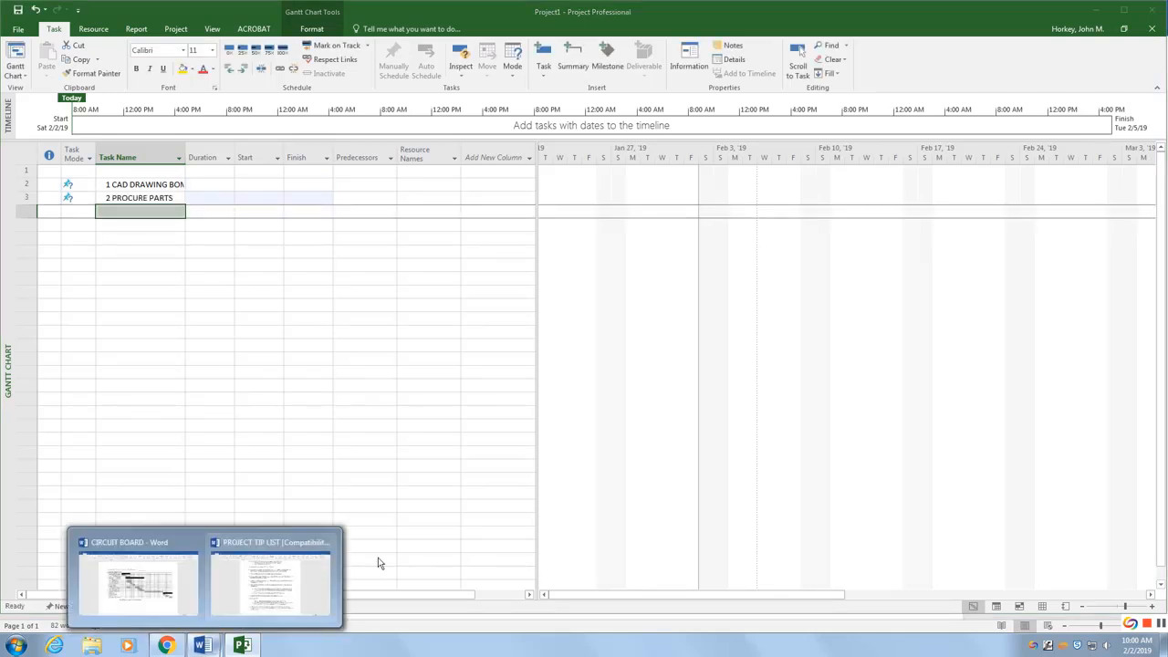
{"action": "left_click", "coordinate": [296, 570]}
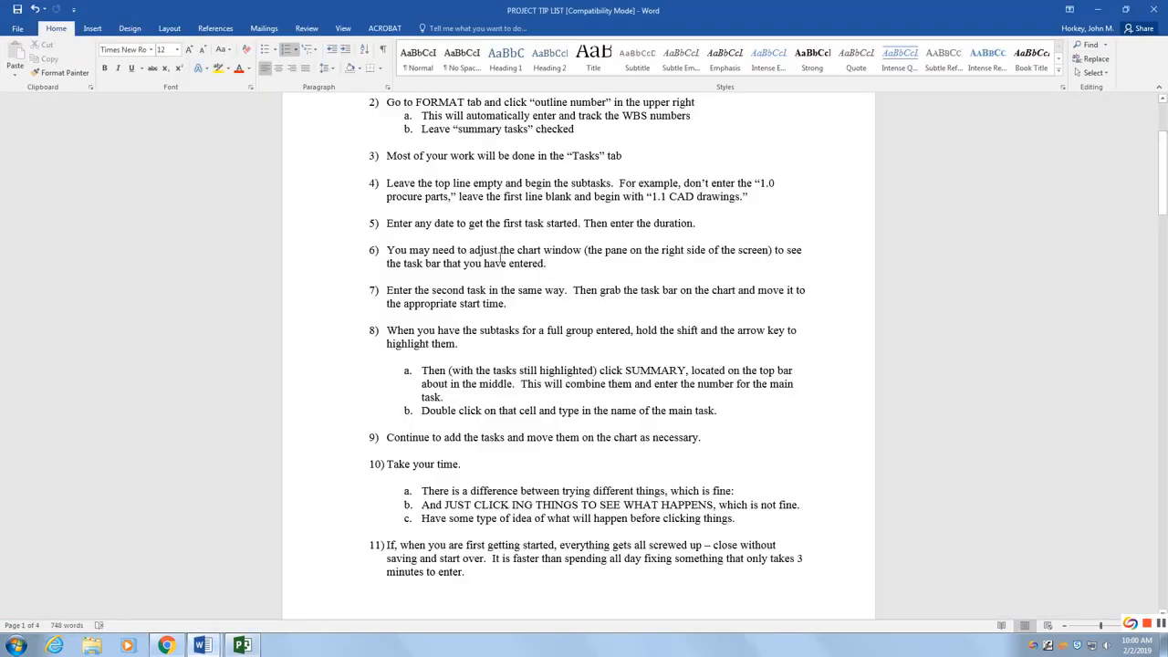
{"action": "left_click", "coordinate": [583, 226]}
{"action": "scroll", "coordinate": [547, 237], "scroll_direction": "down", "scroll_amount": 2}
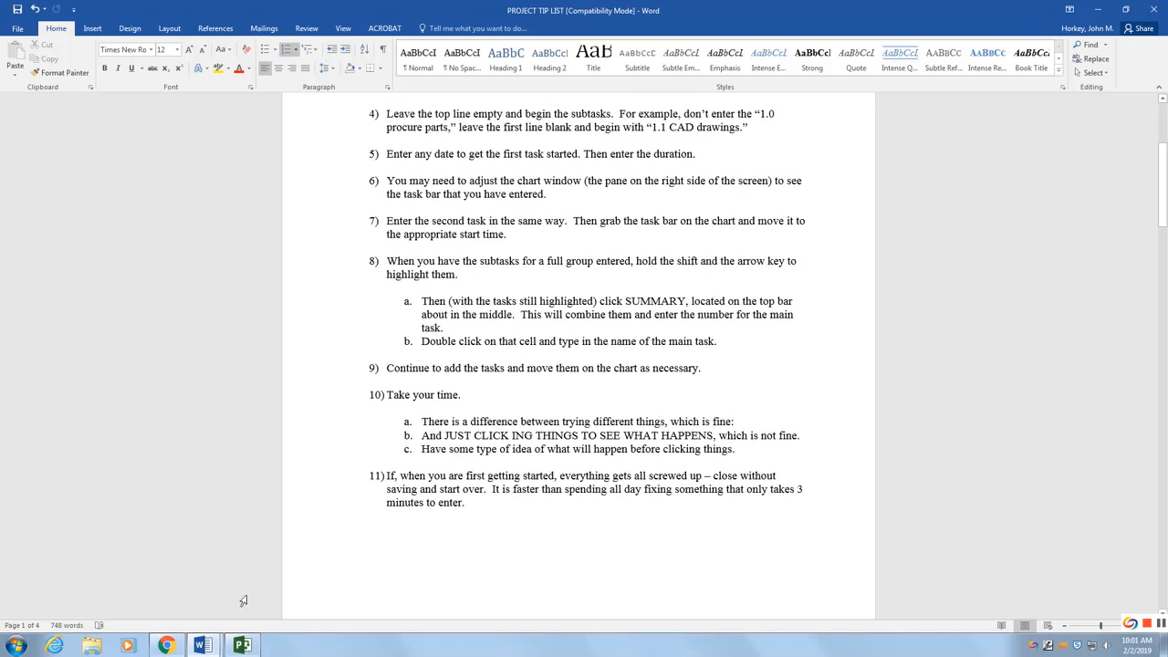
Step: Set CAD DRAWING BOM's duration to 3 hrs and its start date to Feb 2, 2019
{"action": "left_click", "coordinate": [241, 645]}
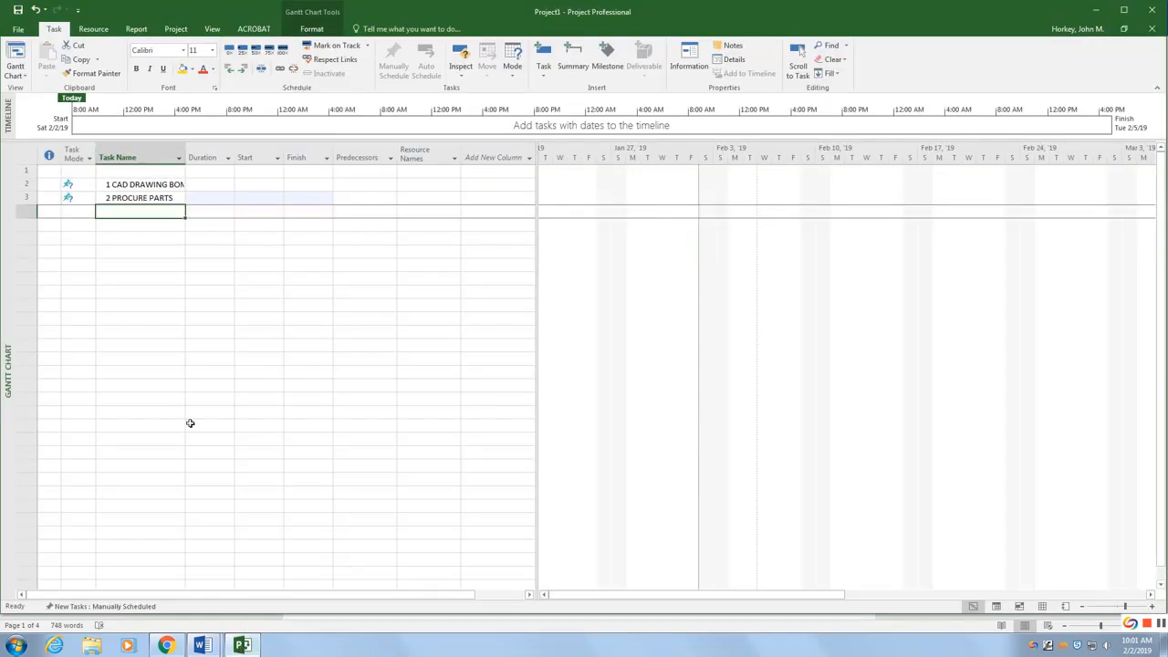
{"action": "left_click", "coordinate": [203, 183]}
{"action": "type", "text": "3"}
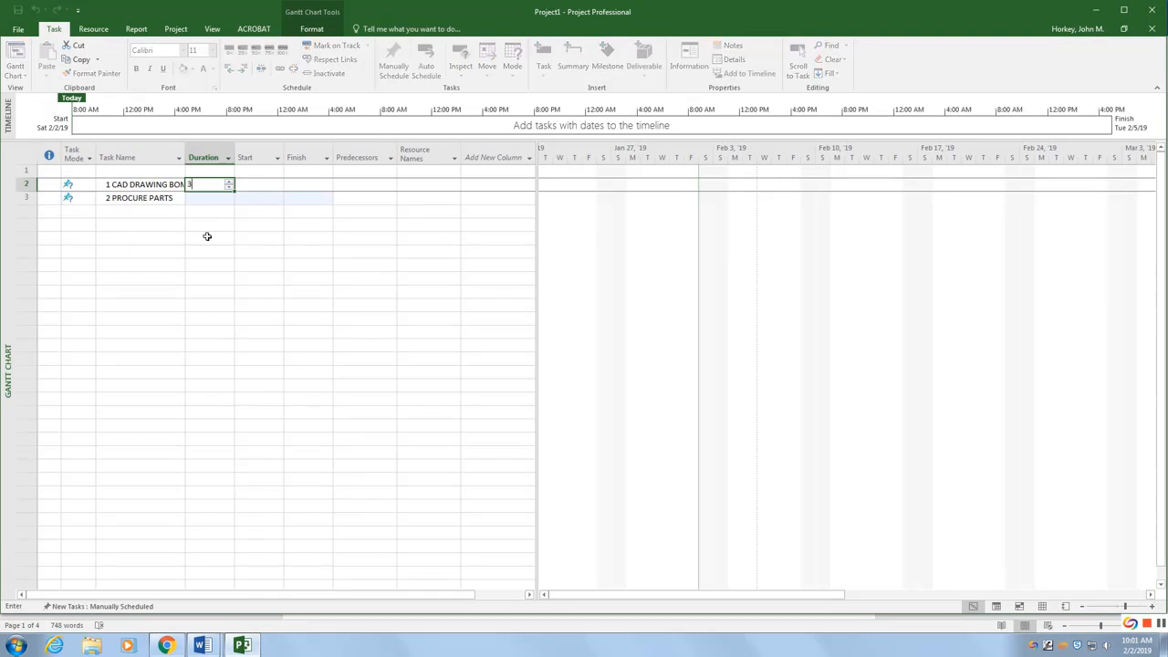
{"action": "left_click", "coordinate": [252, 184]}
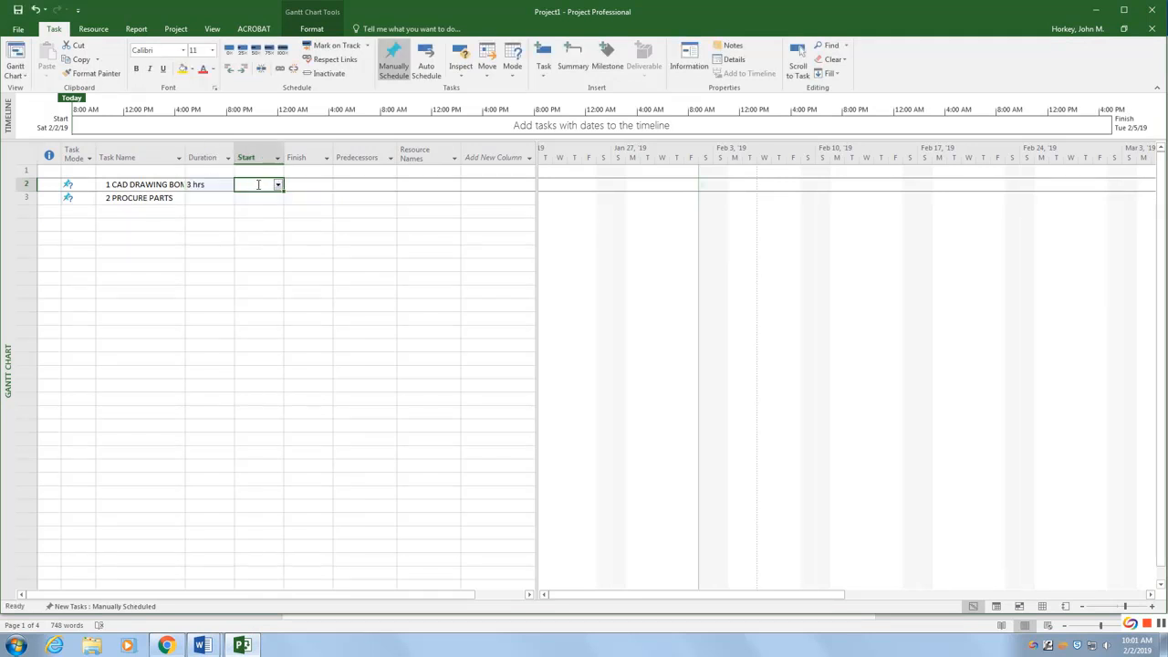
{"action": "left_click", "coordinate": [278, 185]}
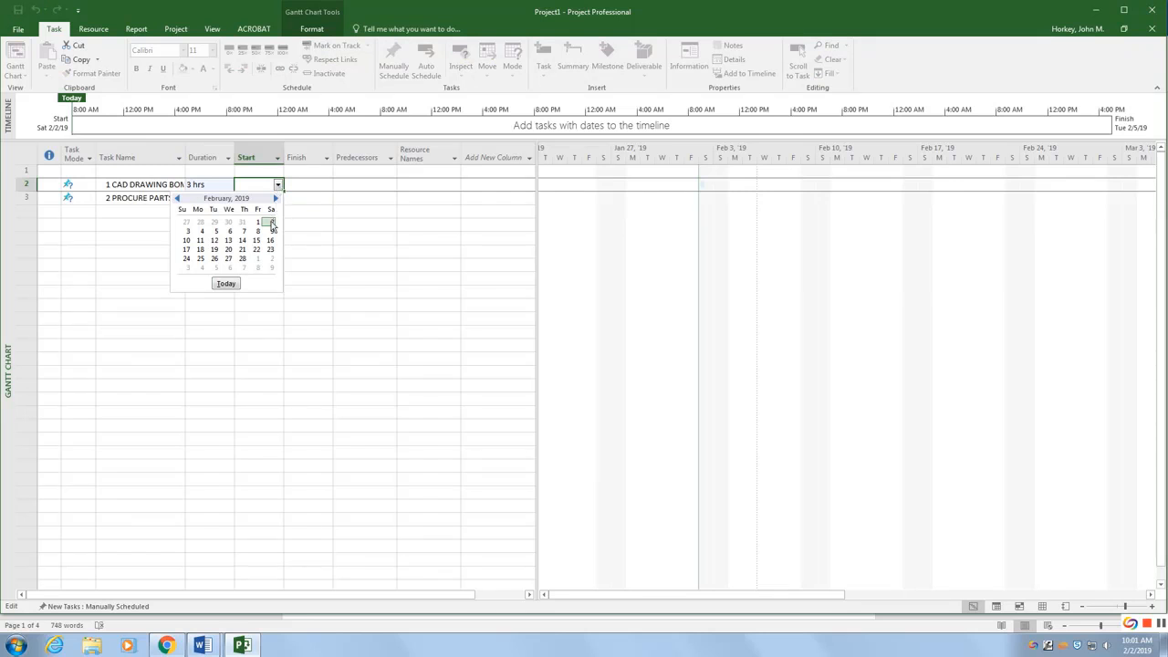
{"action": "left_click", "coordinate": [271, 222]}
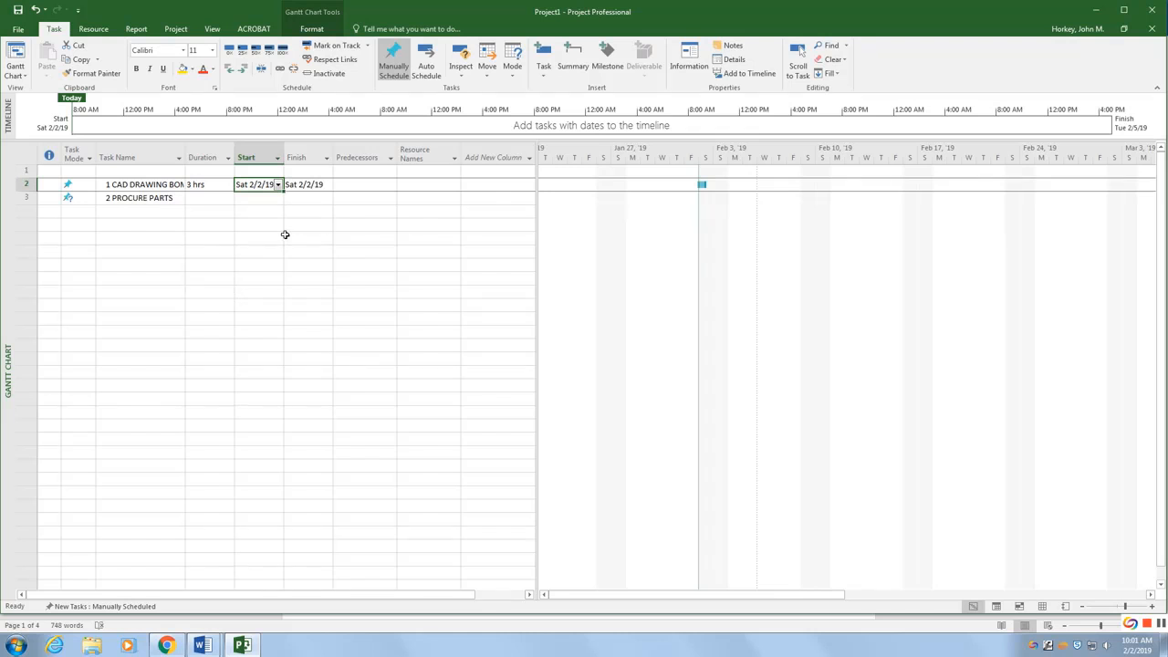
Step: Set PROCURE PARTS' duration to 4 hrs
{"action": "left_click", "coordinate": [214, 198]}
{"action": "type", "text": "4"}
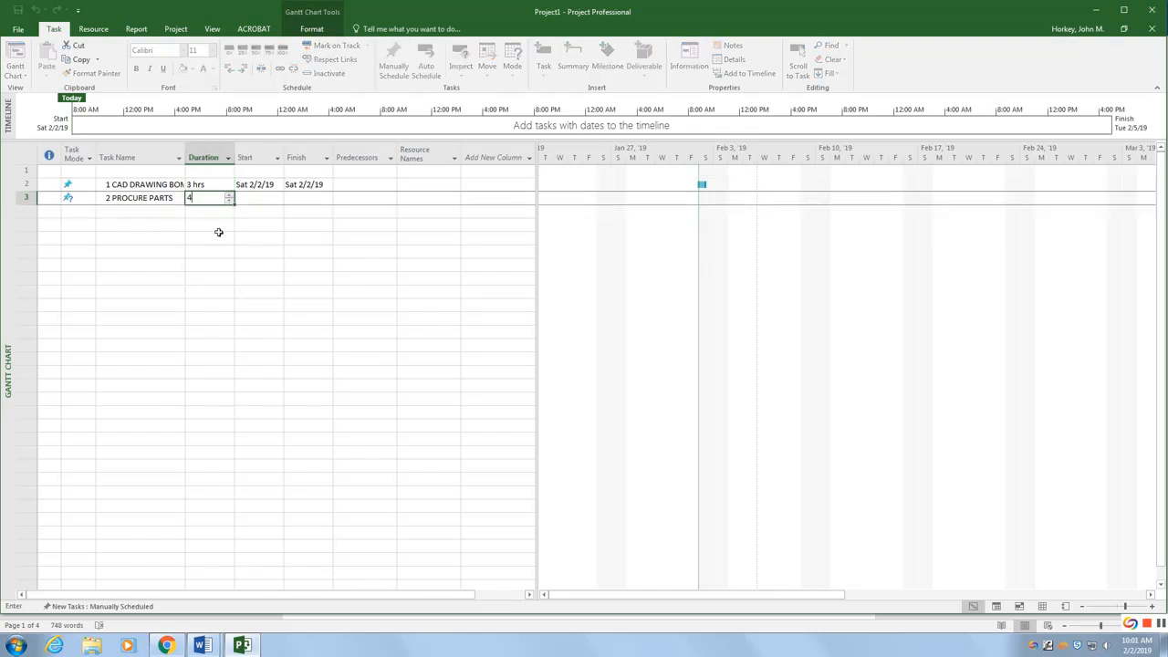
{"action": "key", "text": "Return"}
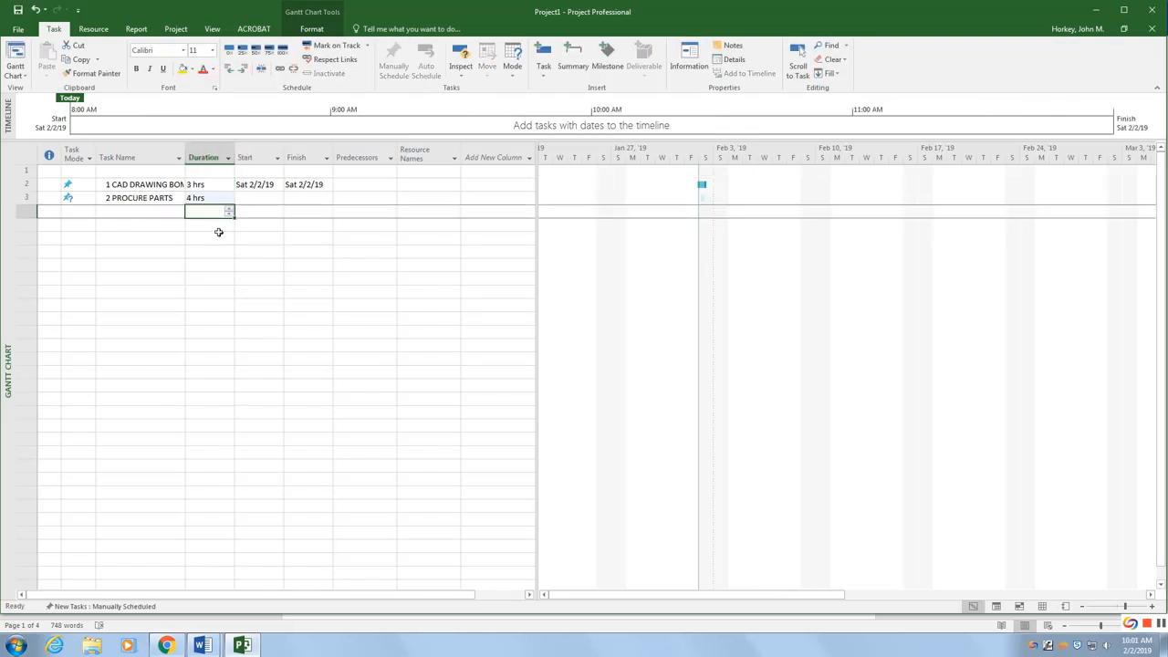
Step: Move the PROCURE PARTS bar on the chart so it starts after CAD DRAWING BOM ends
{"action": "left_click", "coordinate": [1152, 607]}
{"action": "left_click", "coordinate": [1152, 607]}
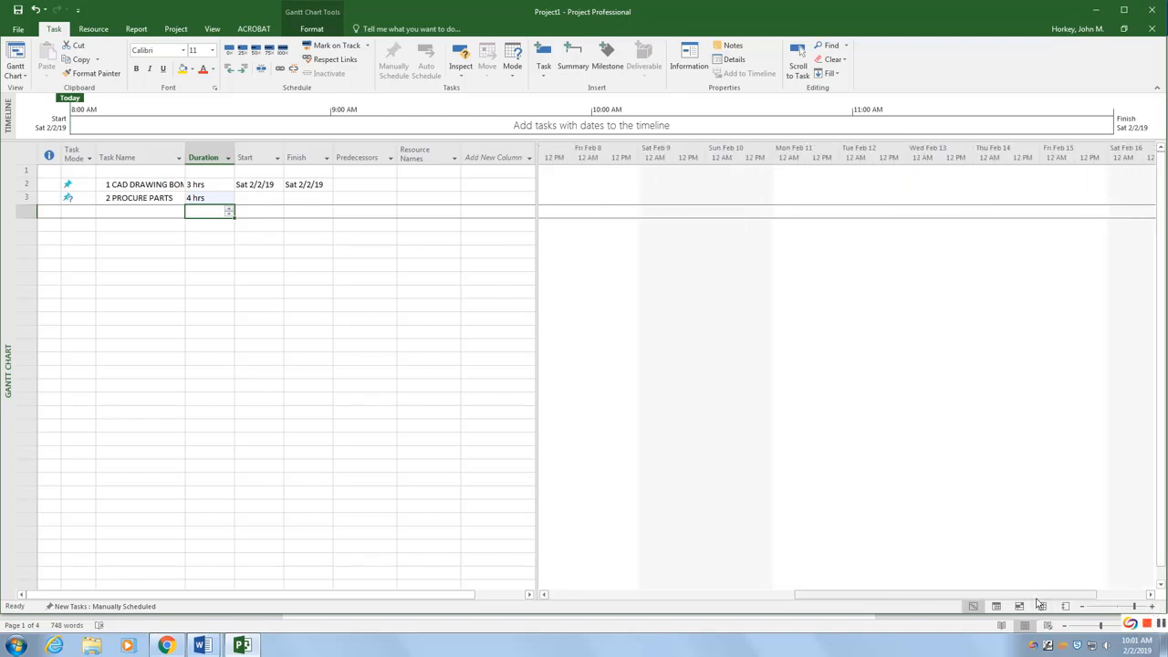
{"action": "left_click_drag", "start_coordinate": [1035, 596], "coordinate": [879, 622]}
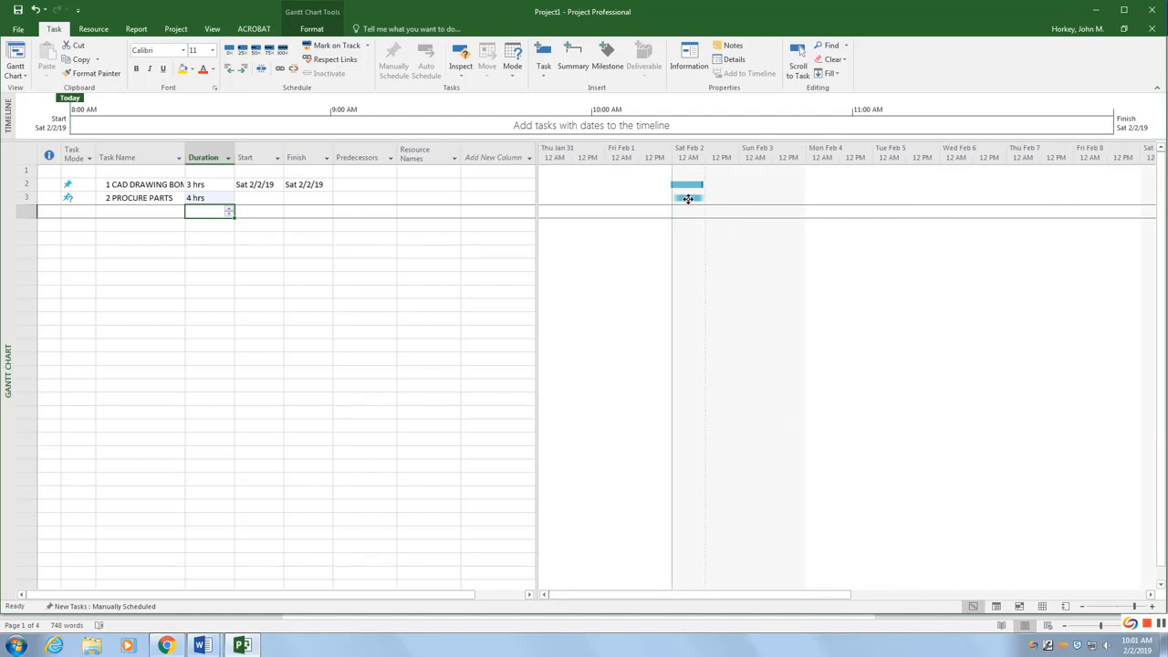
{"action": "mouse_move", "coordinate": [689, 199]}
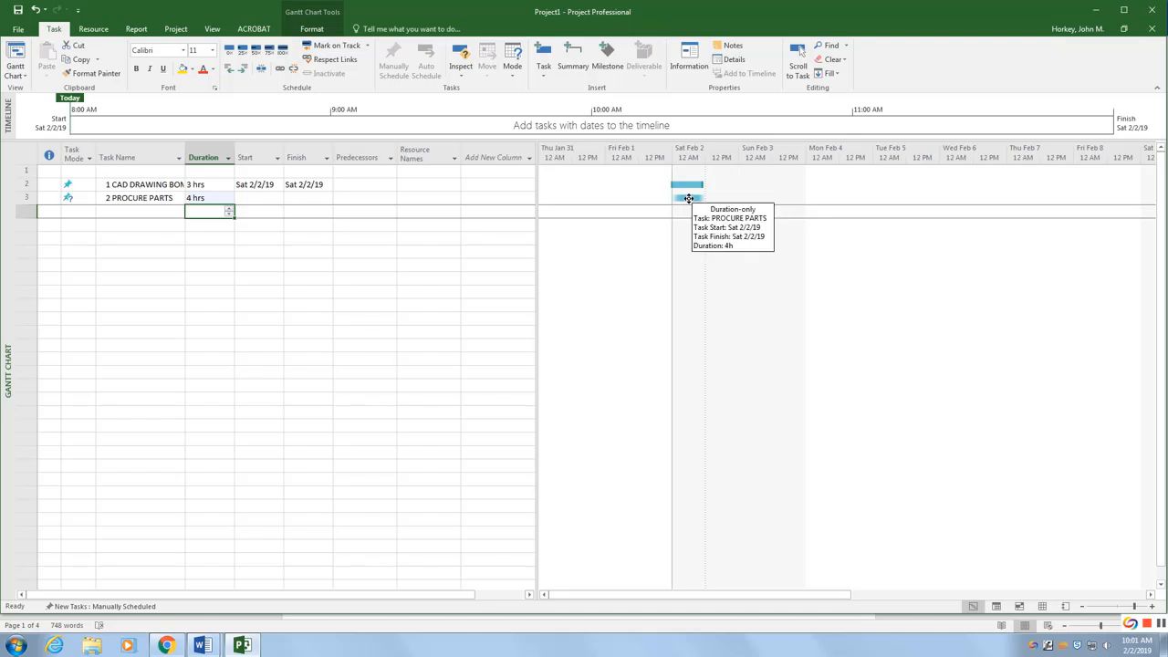
{"action": "left_click_drag", "start_coordinate": [689, 199], "coordinate": [721, 198]}
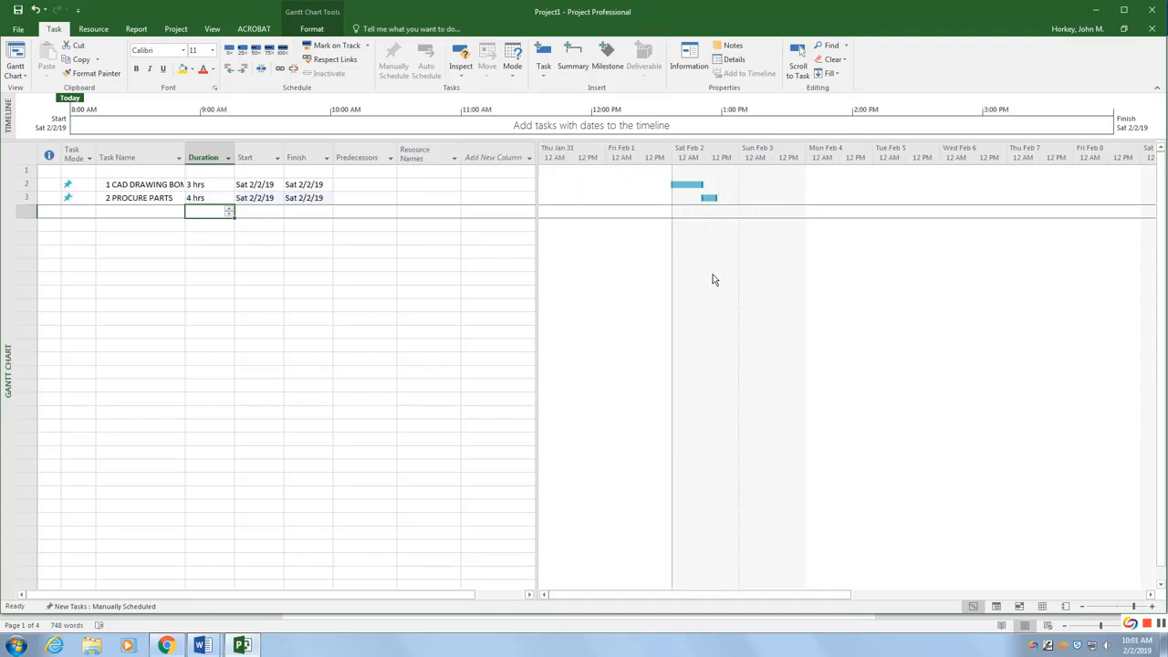
Step: Review the tip list instructions on creating summary tasks
{"action": "left_click", "coordinate": [1153, 606]}
{"action": "left_click_drag", "start_coordinate": [966, 595], "coordinate": [861, 594]}
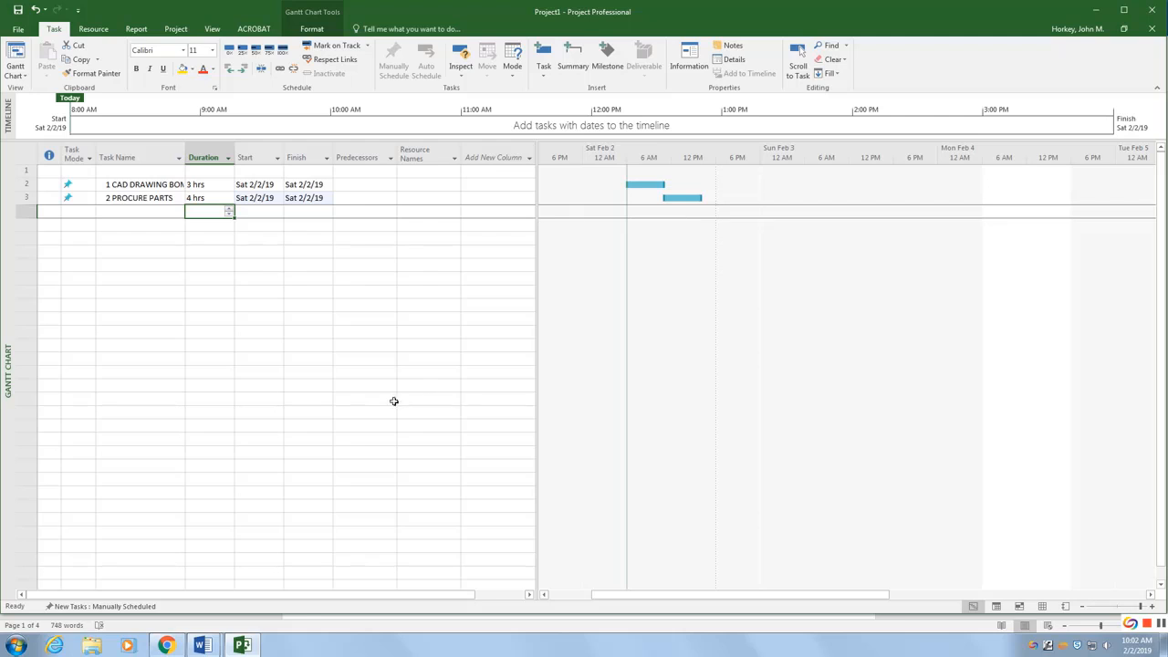
{"action": "mouse_move", "coordinate": [202, 646]}
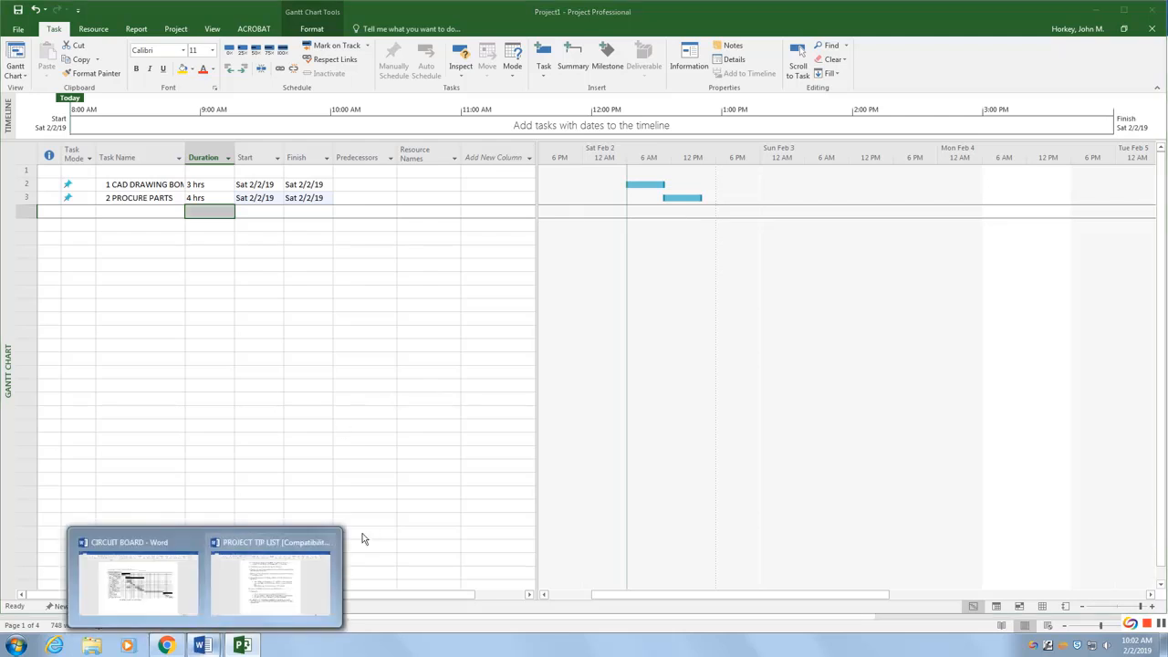
{"action": "left_click", "coordinate": [328, 558]}
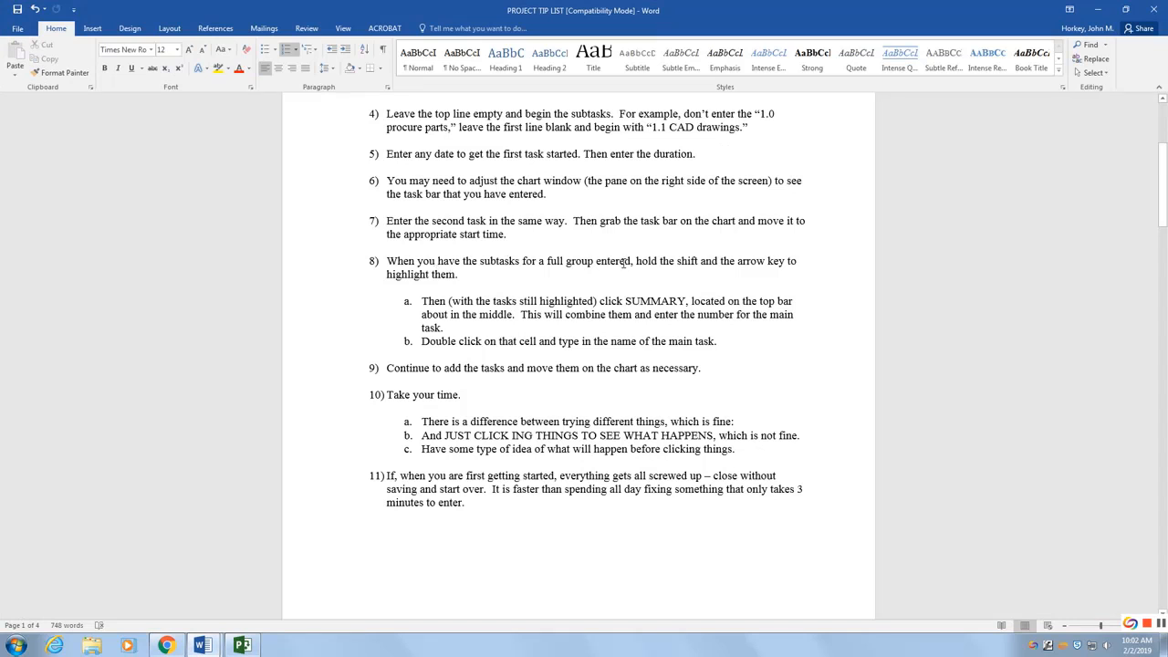
{"action": "left_click", "coordinate": [242, 646]}
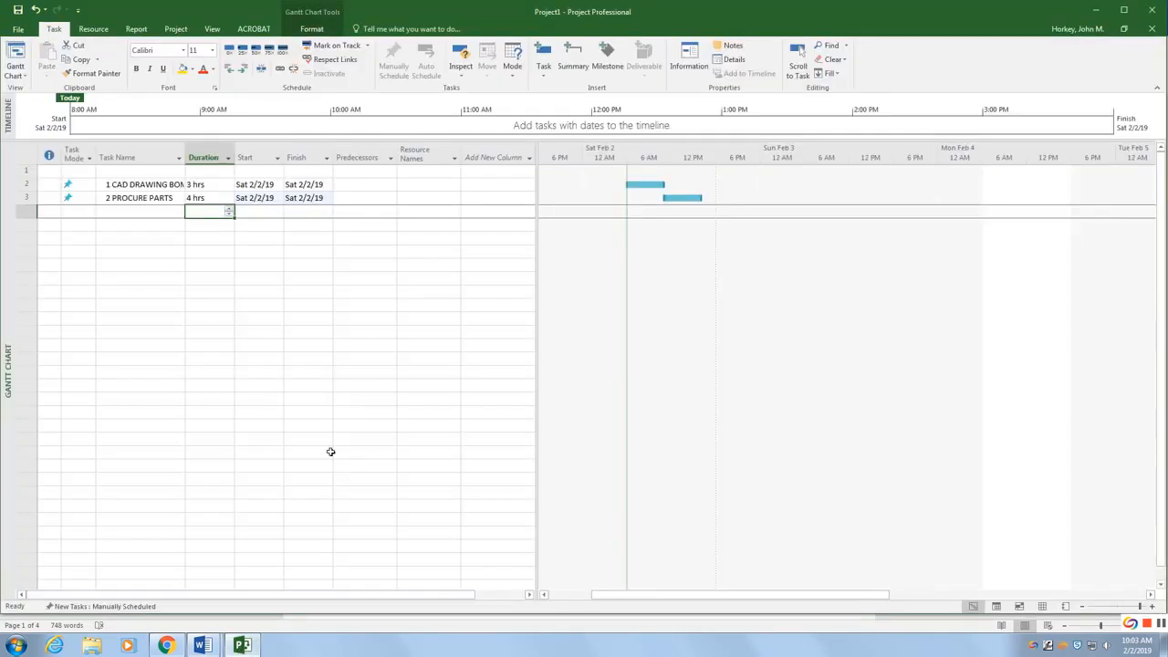
Step: Group both subtasks under a new summary task named PROCURE MATERIALS
{"action": "left_click", "coordinate": [135, 185]}
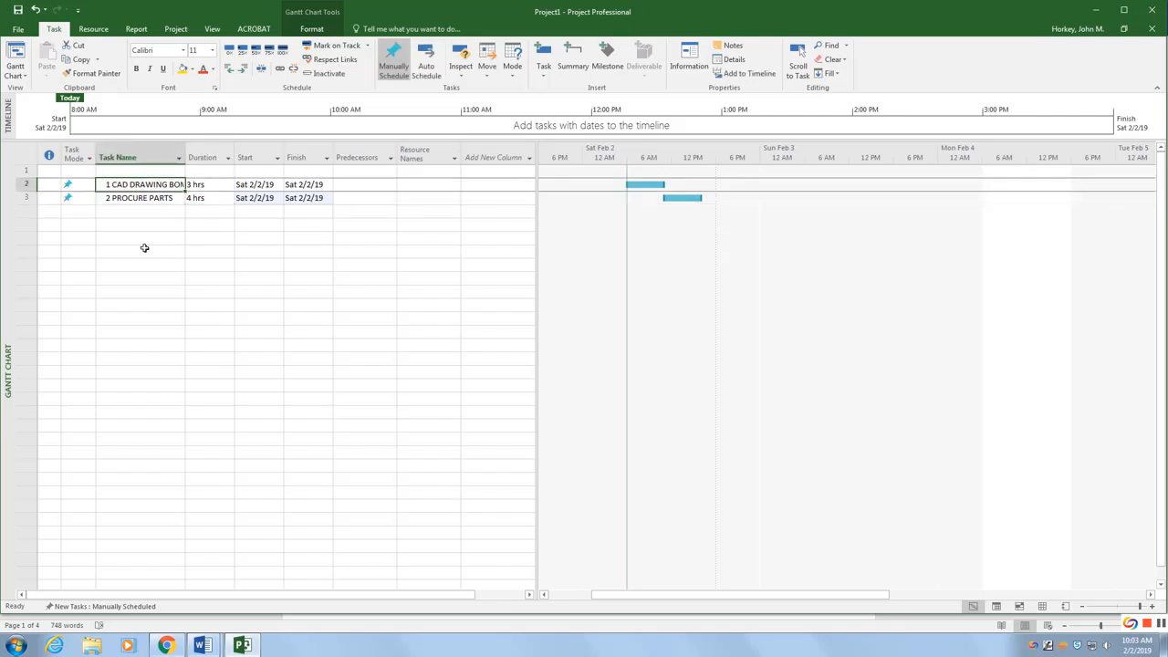
{"action": "key", "text": "shift+Down"}
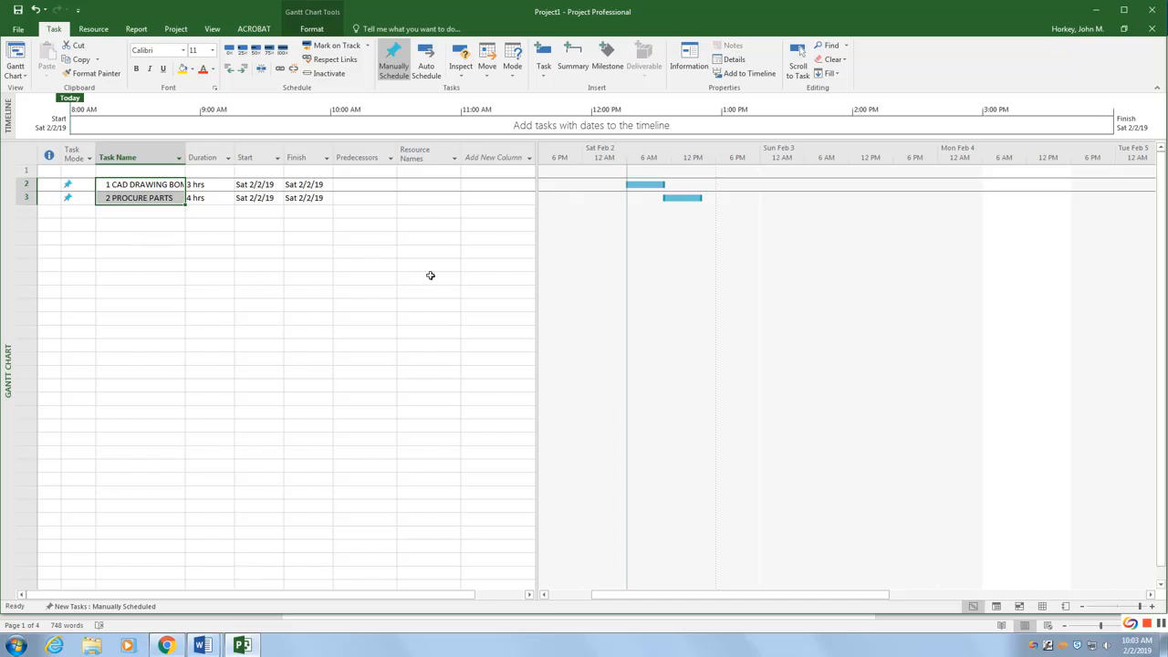
{"action": "left_click", "coordinate": [573, 55]}
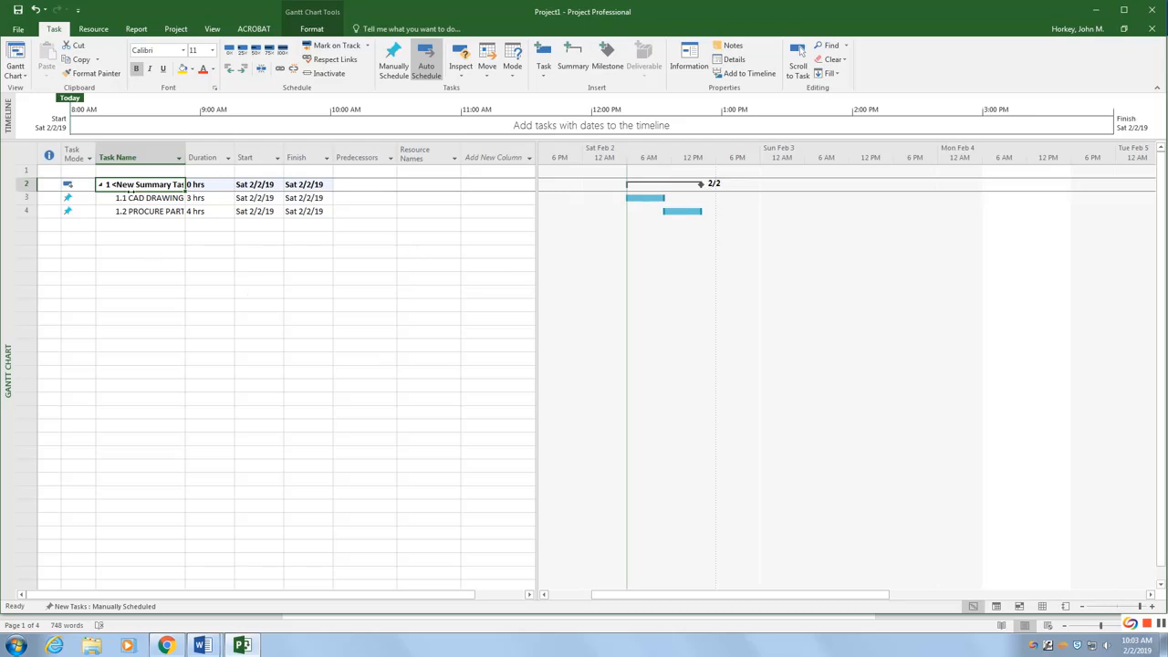
{"action": "left_click", "coordinate": [135, 184]}
{"action": "double_click", "coordinate": [155, 189]}
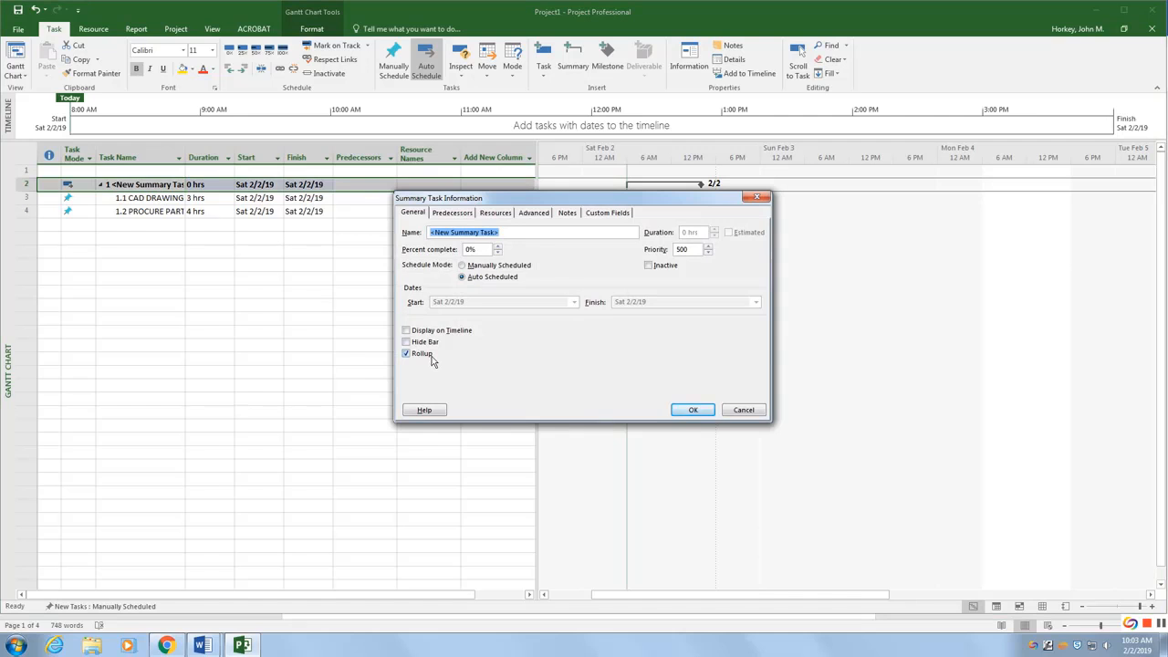
{"action": "type", "text": "PROCURE MATERIALS"}
{"action": "left_click", "coordinate": [693, 411]}
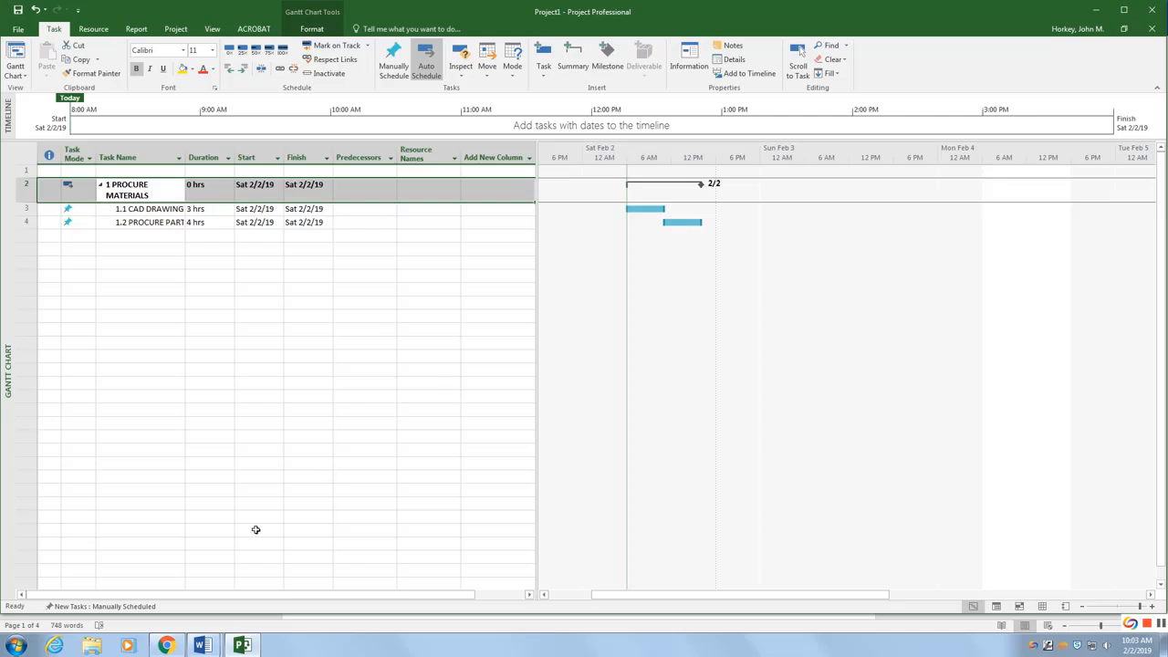
Step: Examine the CONNECT COMPONENTS subtasks and their hours in the circuit board Gantt chart reference
{"action": "mouse_move", "coordinate": [202, 645]}
{"action": "left_click", "coordinate": [164, 570]}
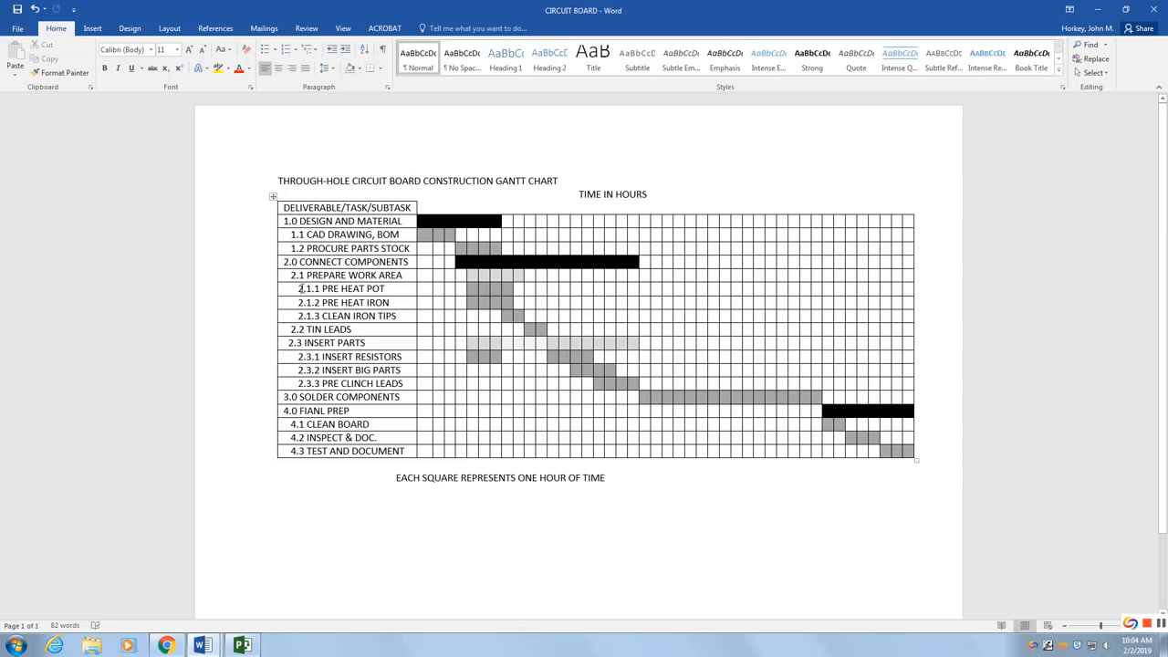
{"action": "left_click_drag", "start_coordinate": [299, 289], "coordinate": [310, 316]}
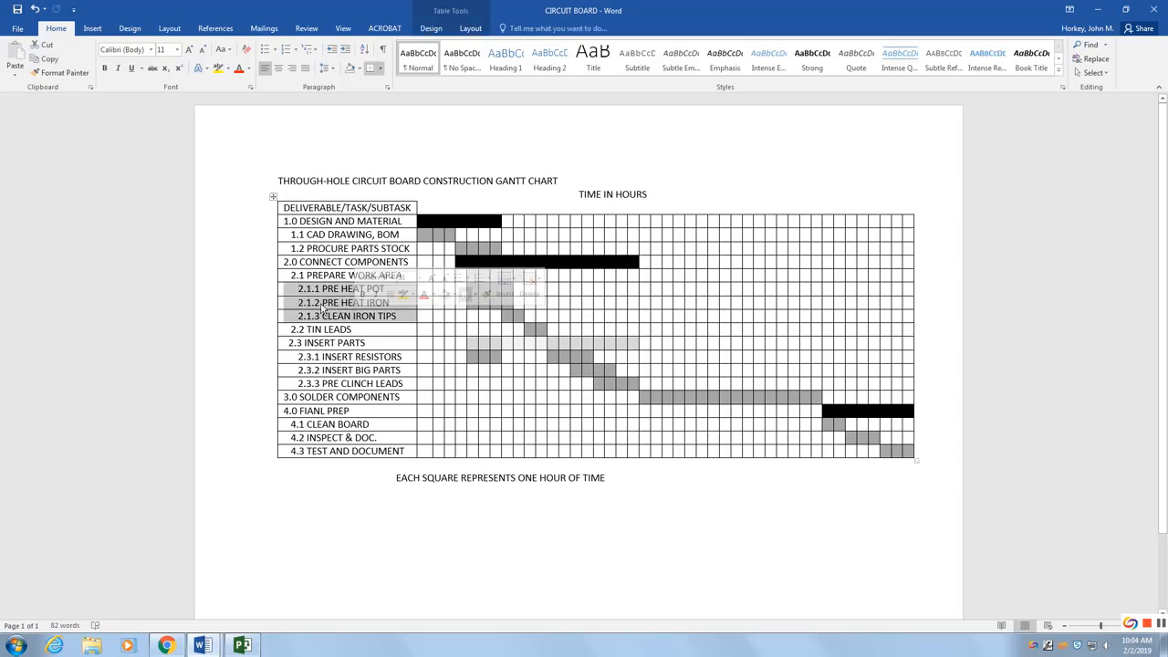
{"action": "left_click_drag", "start_coordinate": [290, 274], "coordinate": [300, 384]}
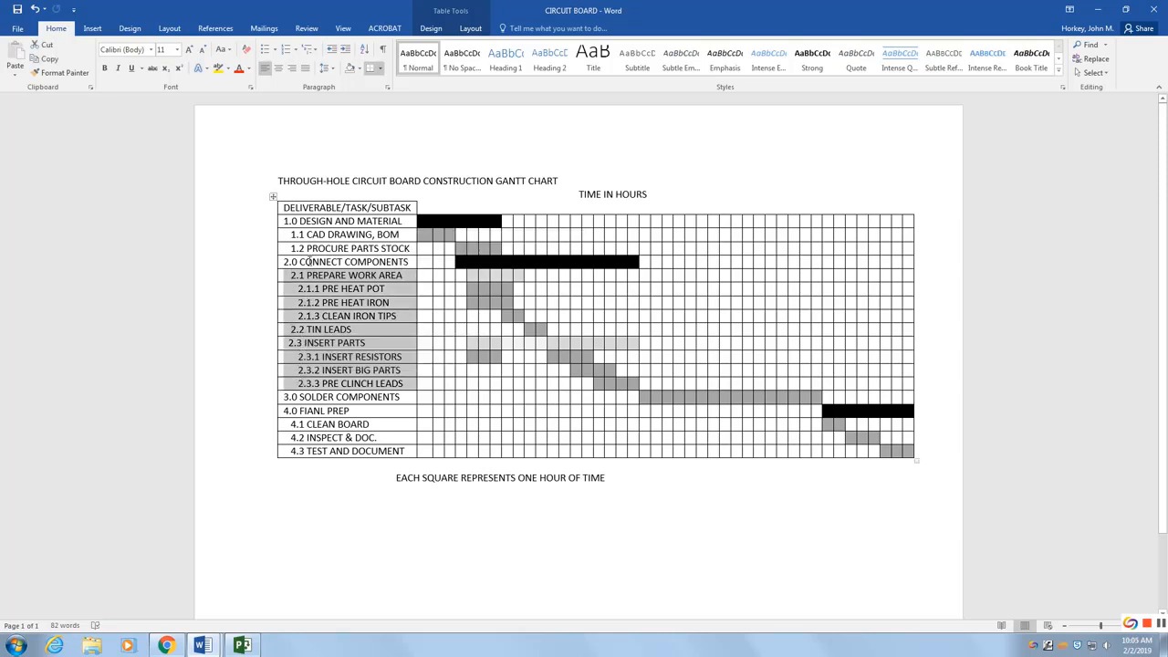
{"action": "left_click", "coordinate": [312, 293]}
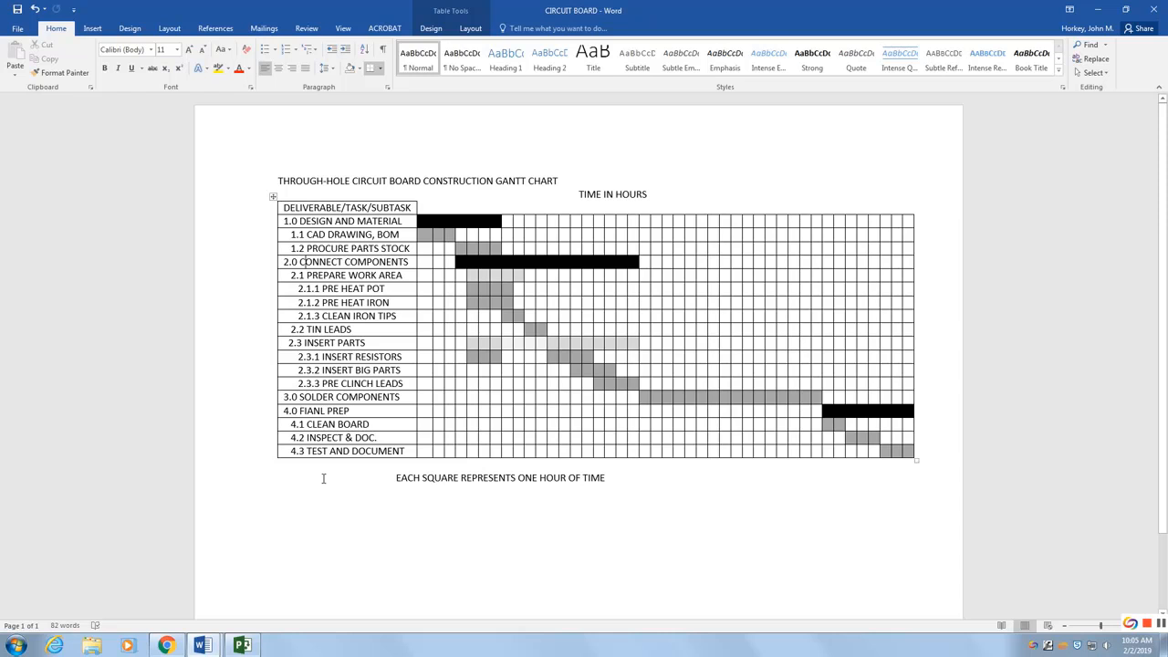
{"action": "left_click_drag", "start_coordinate": [316, 289], "coordinate": [363, 312]}
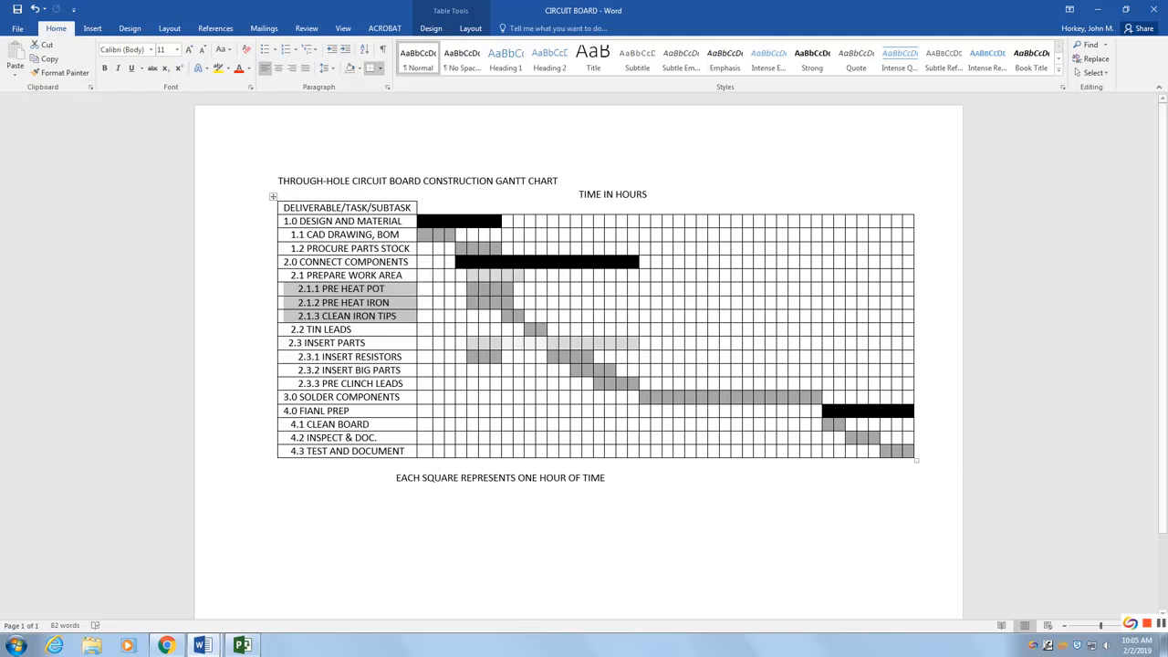
Step: Add a PRE HEAT POT task below the PROCURE MATERIALS group with a 3-hour duration
{"action": "left_click", "coordinate": [242, 646]}
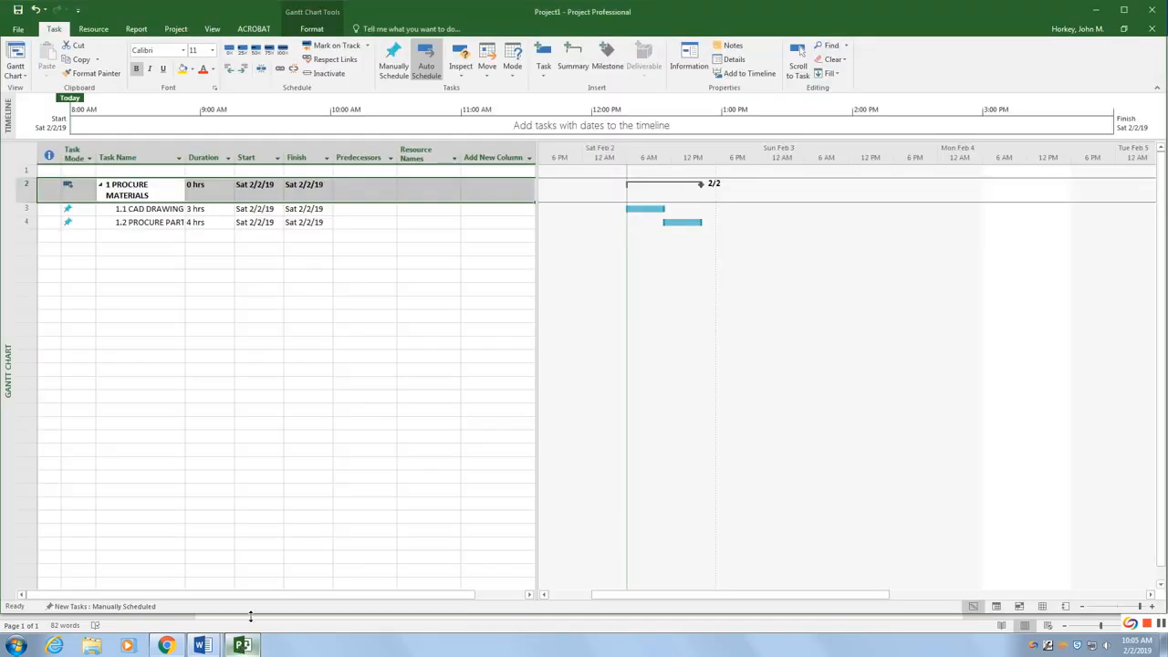
{"action": "left_click", "coordinate": [146, 264]}
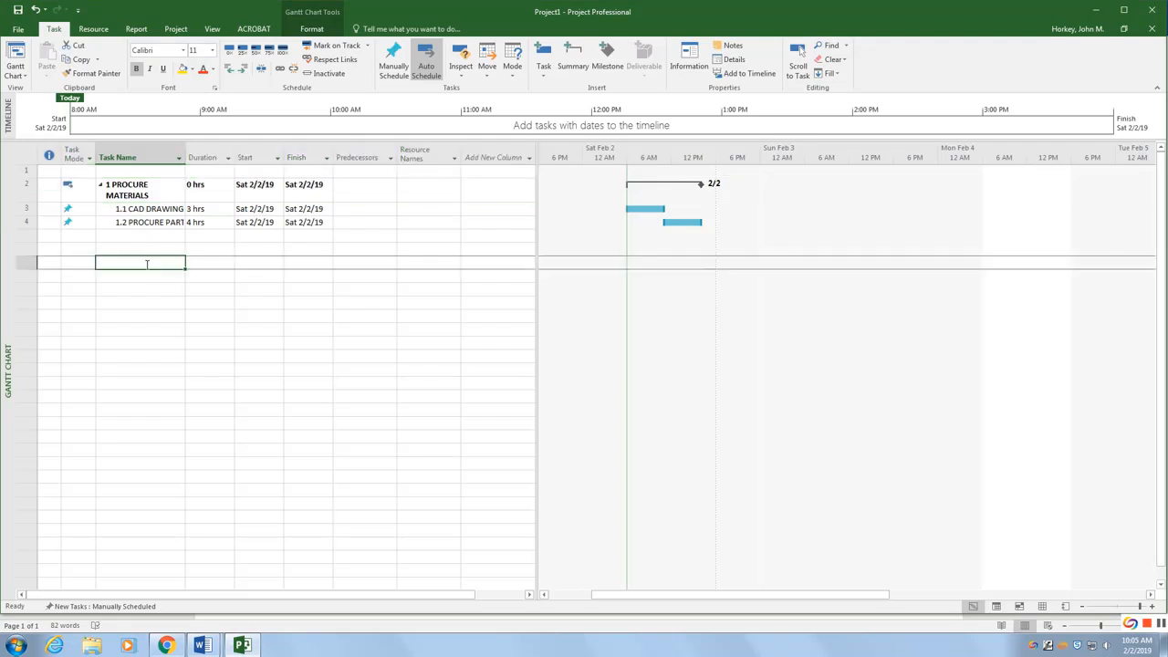
{"action": "type", "text": "PRE "}
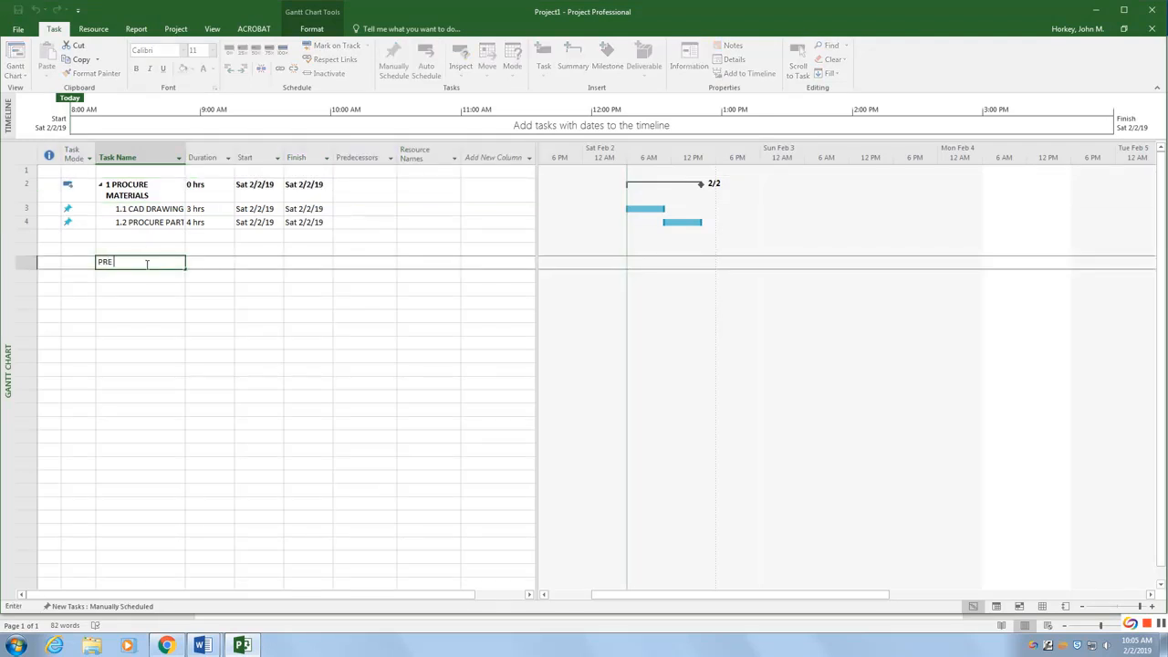
{"action": "type", "text": "HEAT POT"}
{"action": "key", "text": "Tab"}
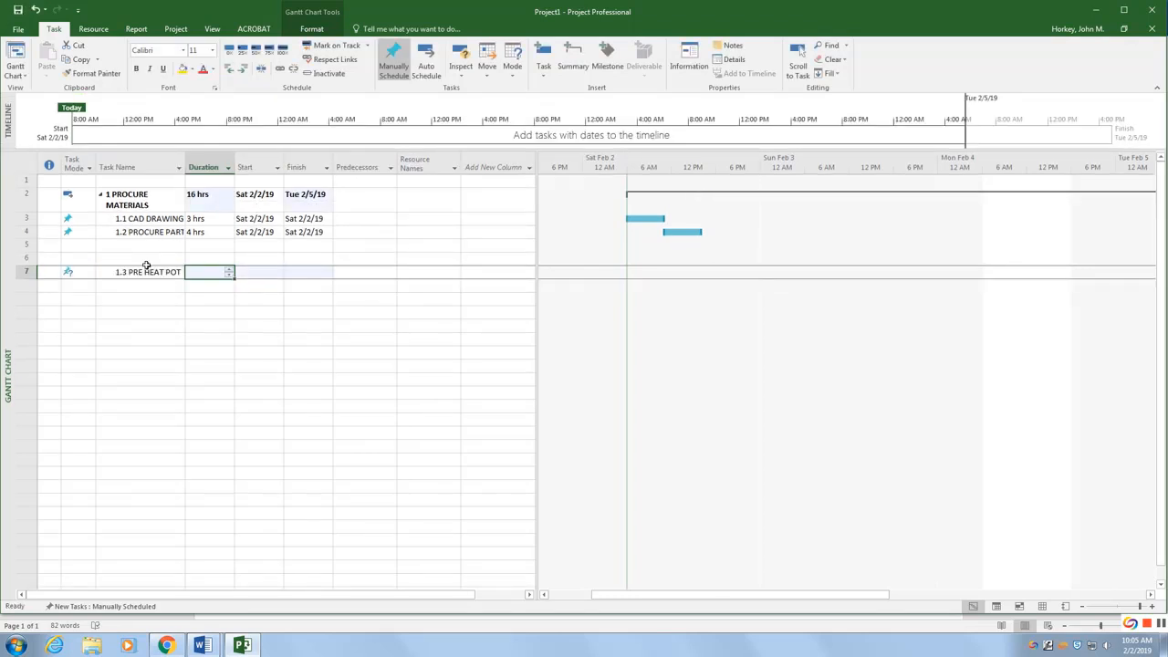
{"action": "type", "text": "3 hrs"}
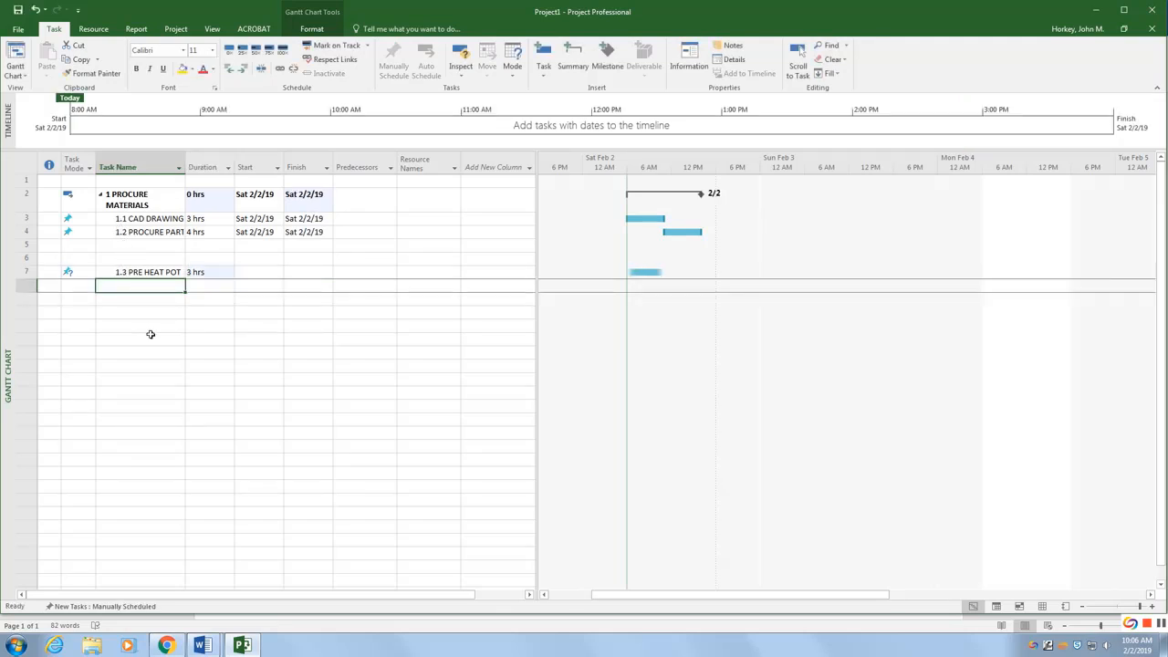
Step: Add a PRE HEAT IRON task beneath it with a 4-hour duration
{"action": "type", "text": "PRE H"}
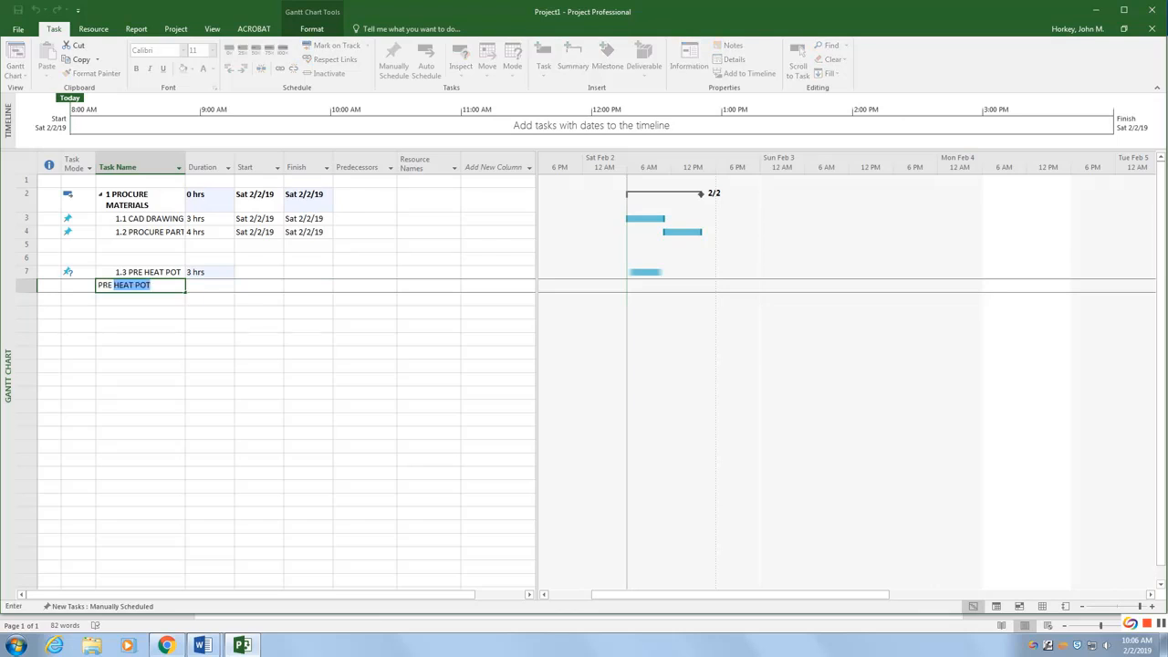
{"action": "type", "text": "EAT IRON"}
{"action": "key", "text": "Tab"}
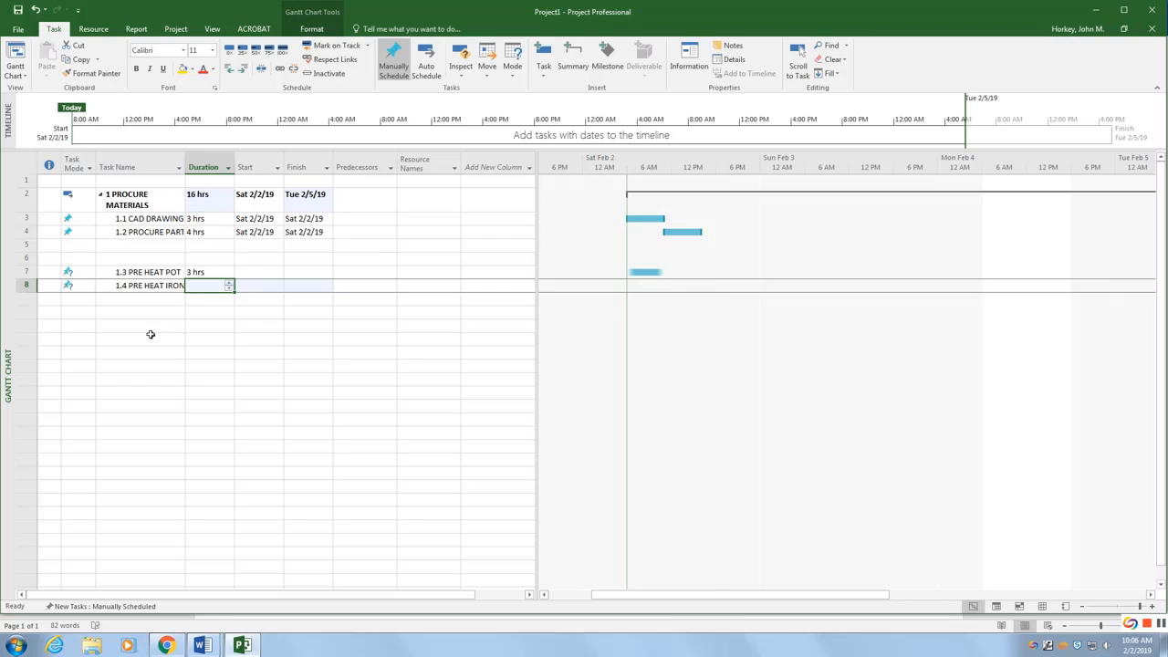
{"action": "type", "text": "44"}
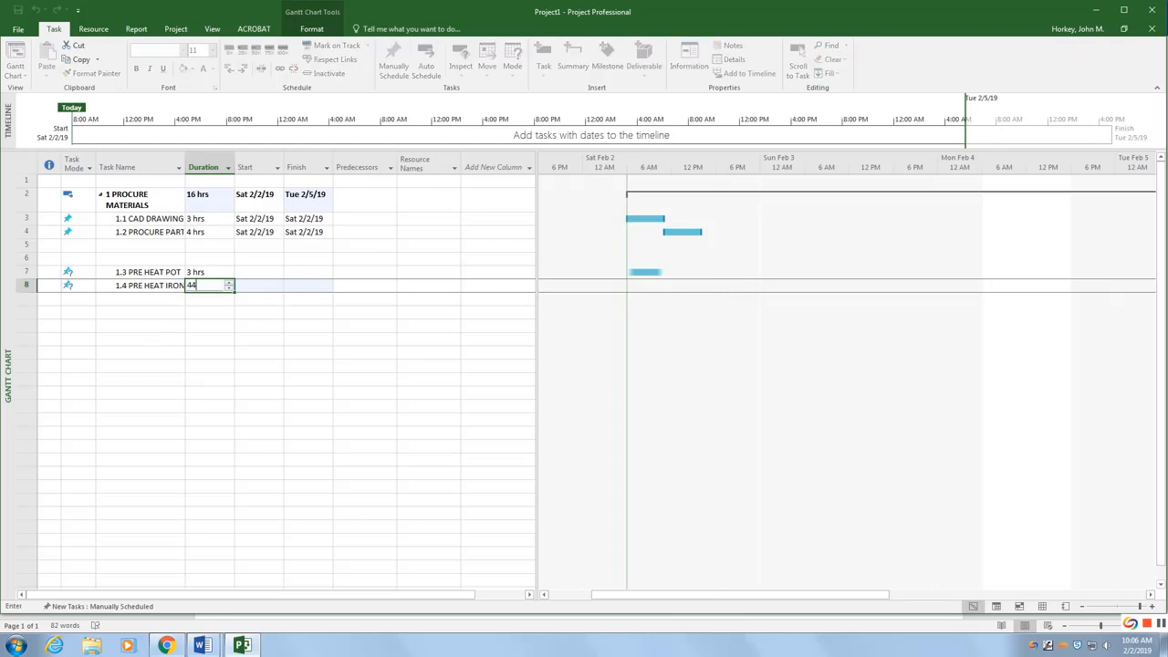
{"action": "key", "text": "BackSpace"}
Step: Set the PRE HEAT POT task's duration to 4 hours
{"action": "left_click", "coordinate": [228, 272]}
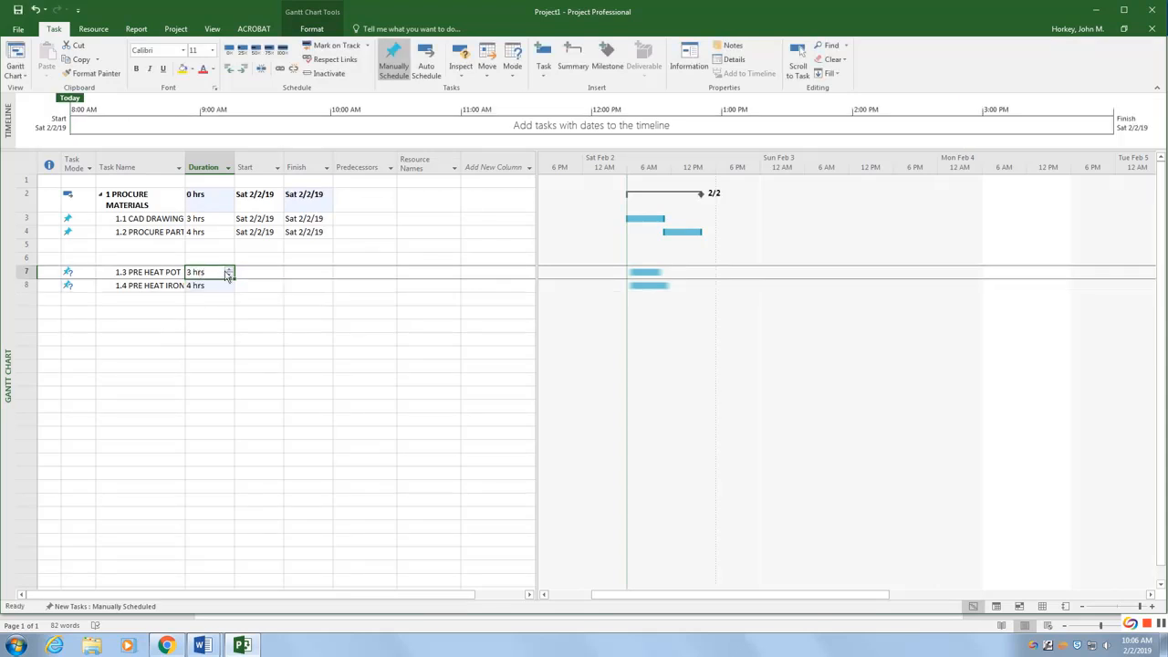
{"action": "left_click", "coordinate": [229, 271]}
{"action": "left_click", "coordinate": [216, 301]}
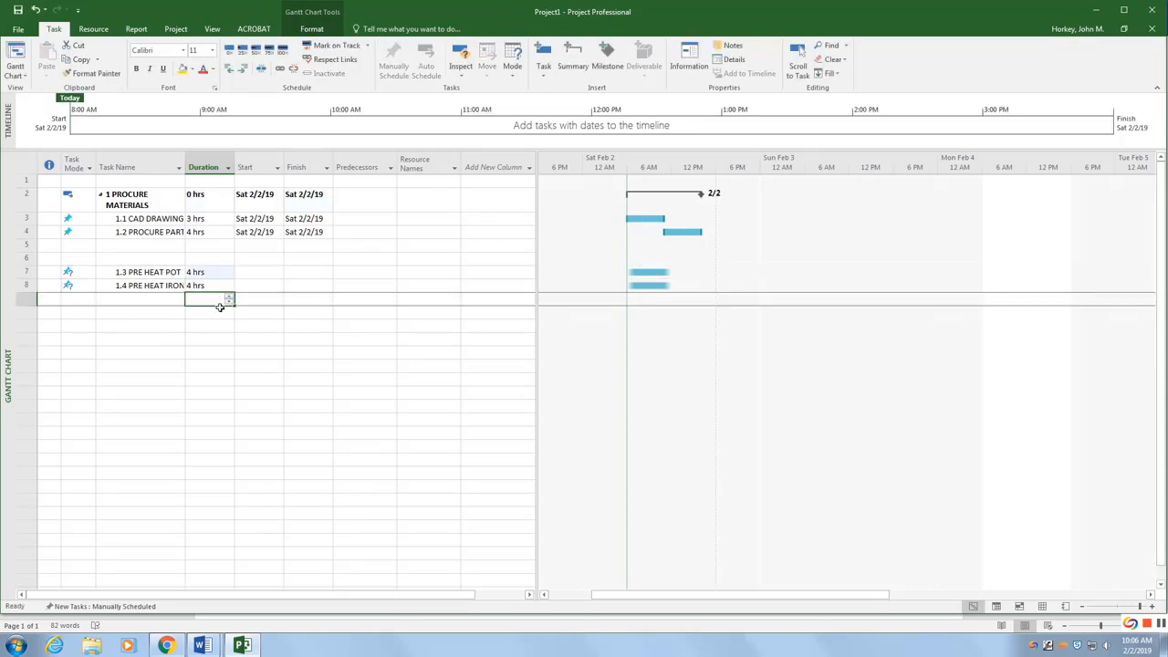
Step: Check the reference chart, then add a CLEAN IRON TIPS task with a 2-hour duration
{"action": "left_click", "coordinate": [157, 305]}
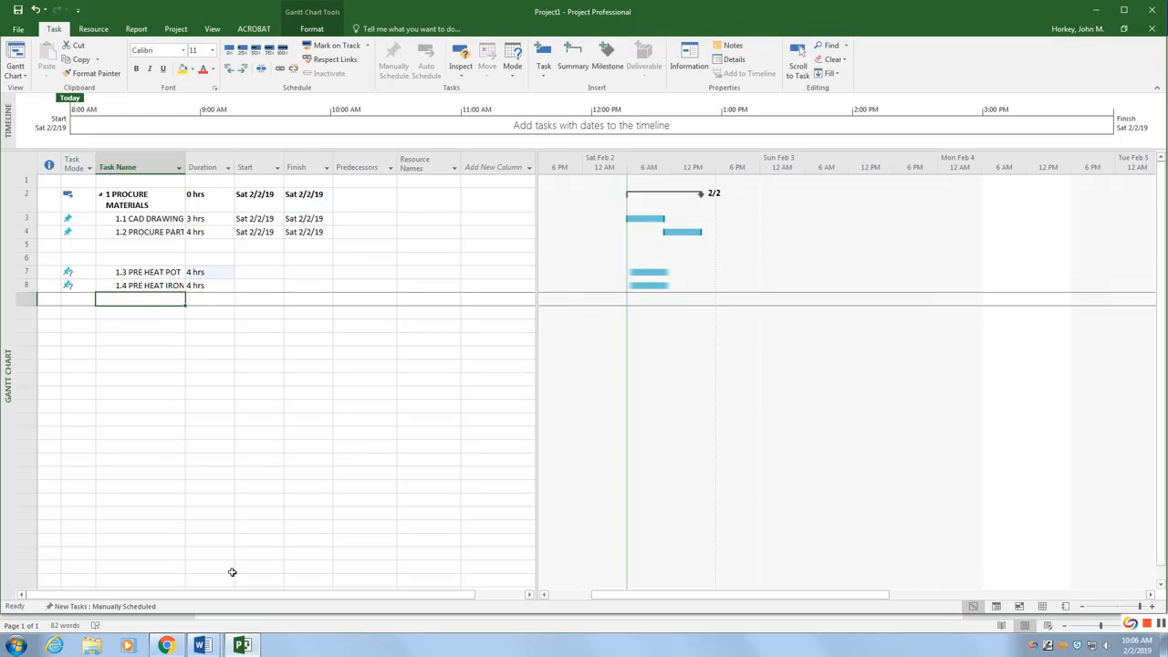
{"action": "mouse_move", "coordinate": [203, 646]}
{"action": "left_click", "coordinate": [135, 574]}
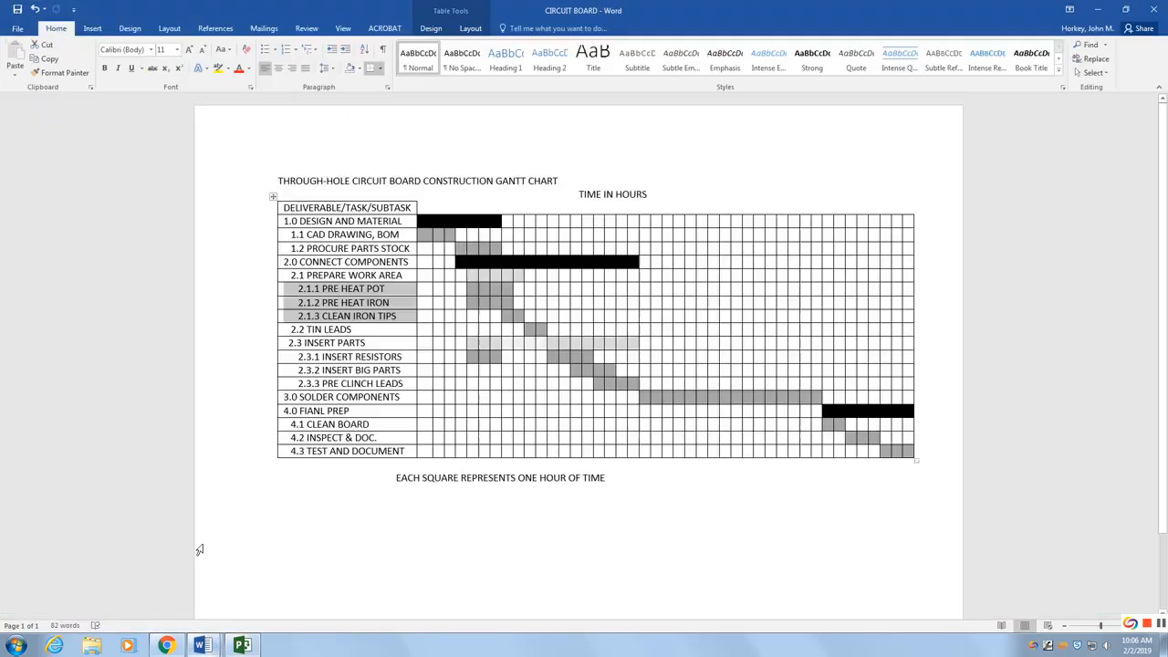
{"action": "left_click", "coordinate": [377, 321]}
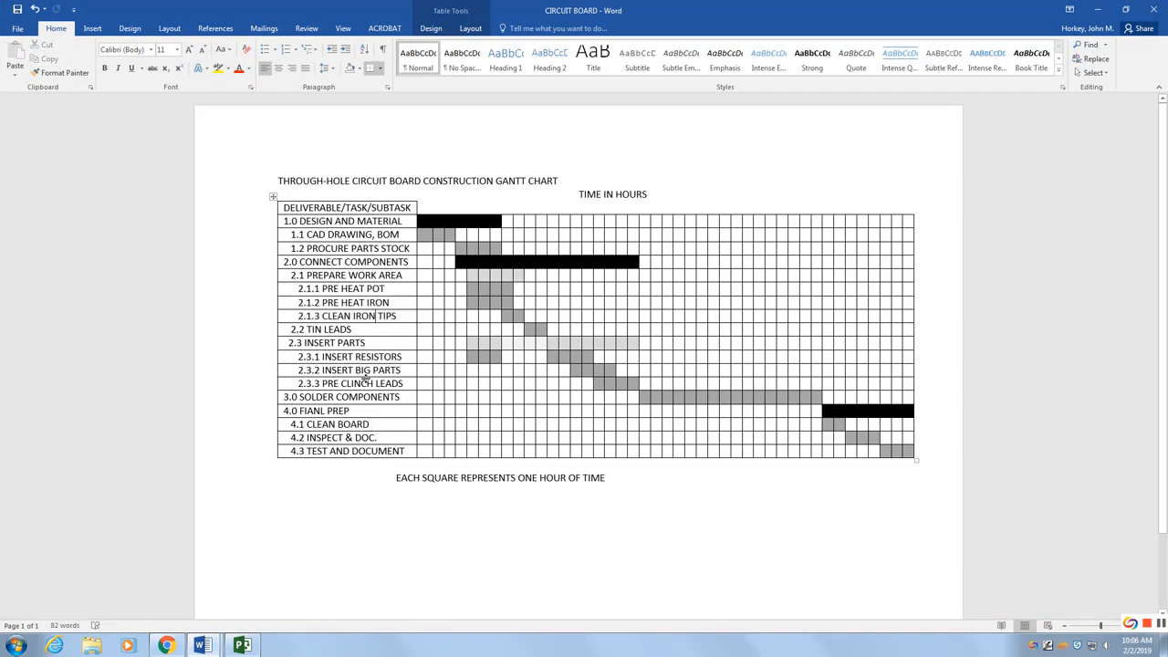
{"action": "left_click", "coordinate": [242, 646]}
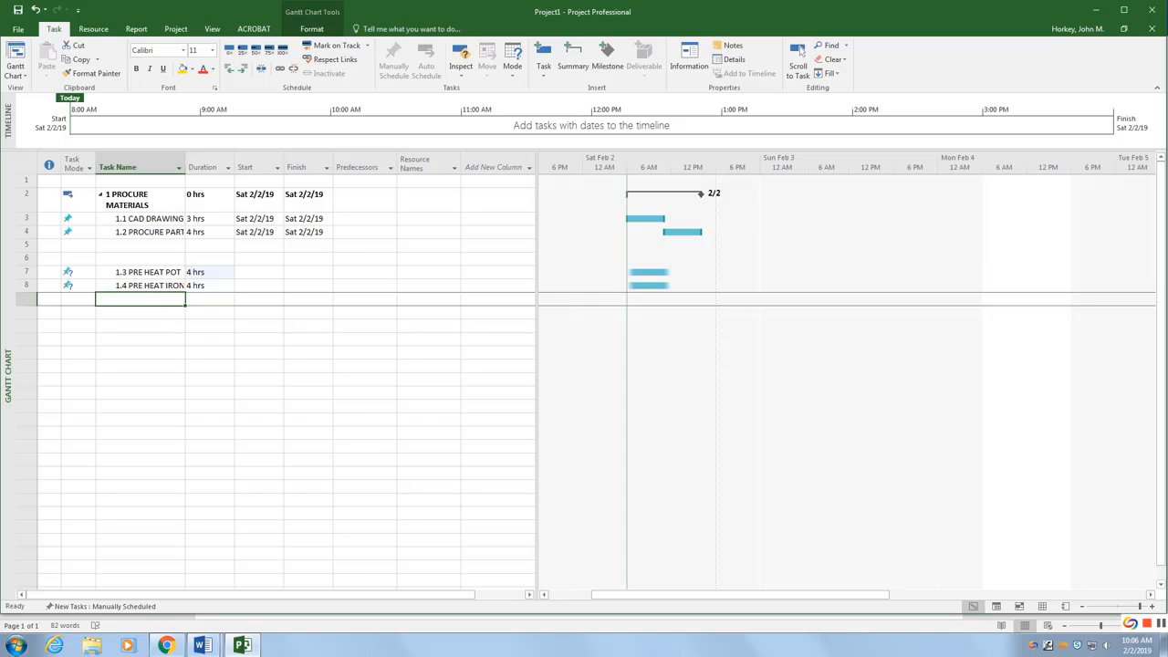
{"action": "type", "text": "CLEAN IRON"}
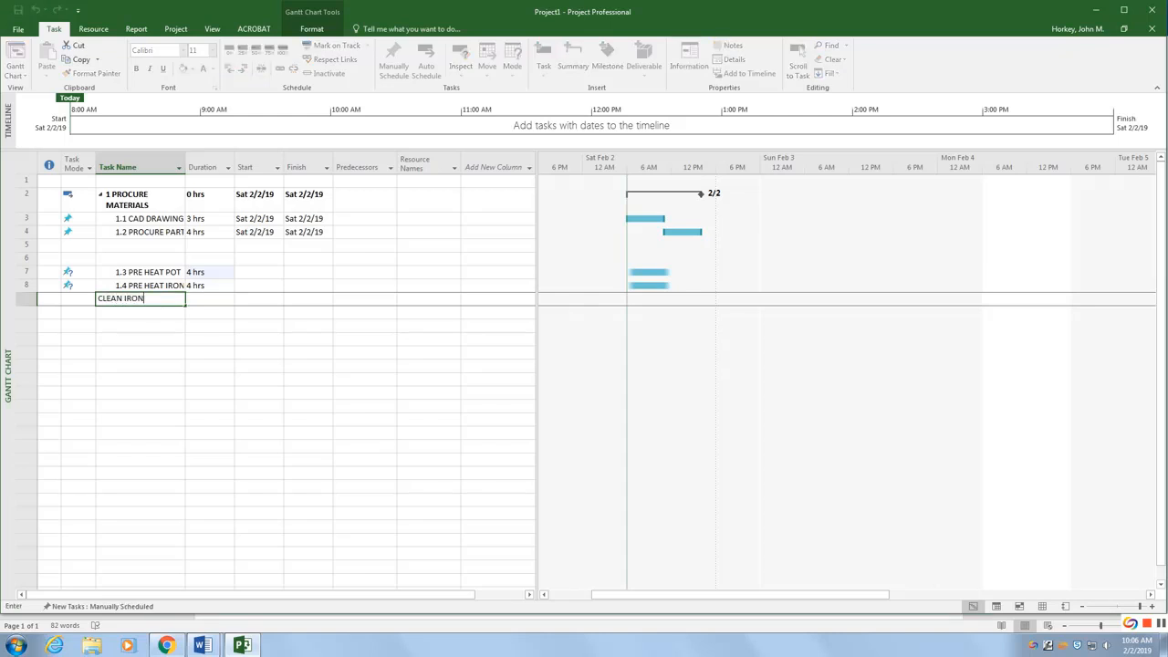
{"action": "type", "text": " TIPS"}
{"action": "key", "text": "Tab"}
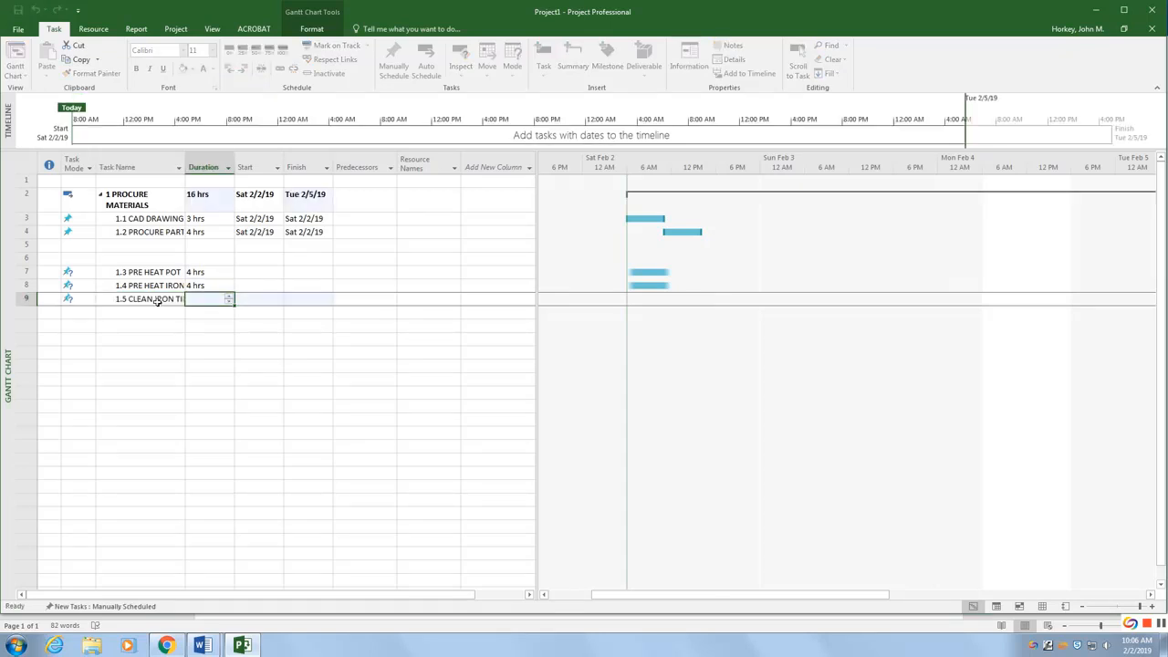
{"action": "type", "text": "2"}
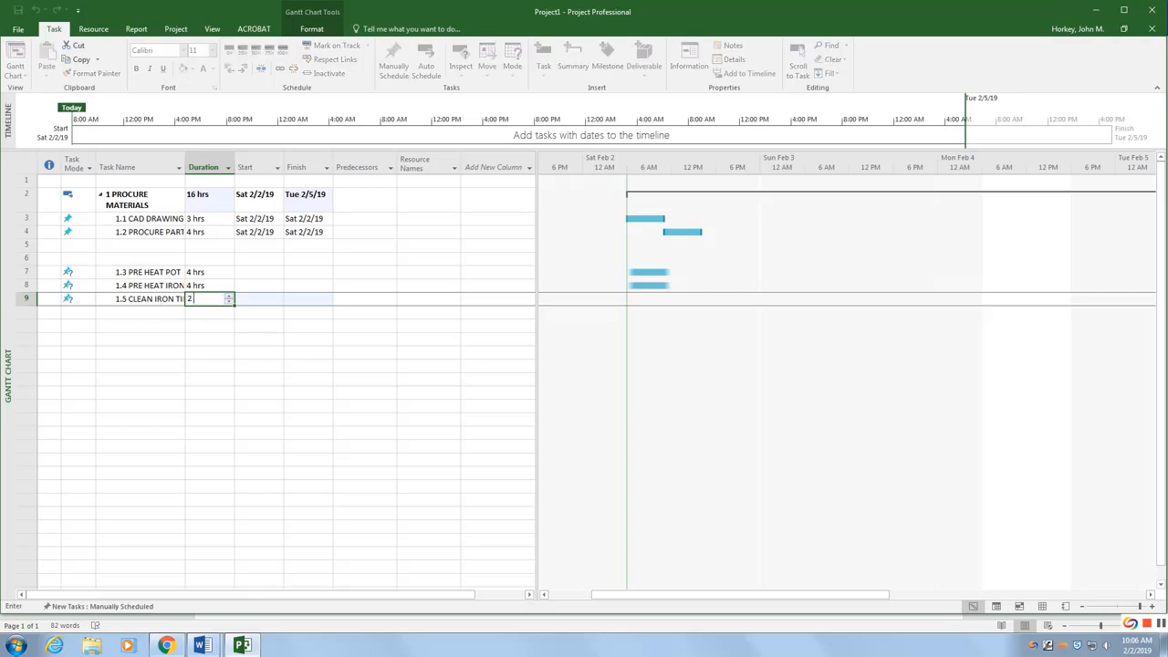
{"action": "key", "text": "Return"}
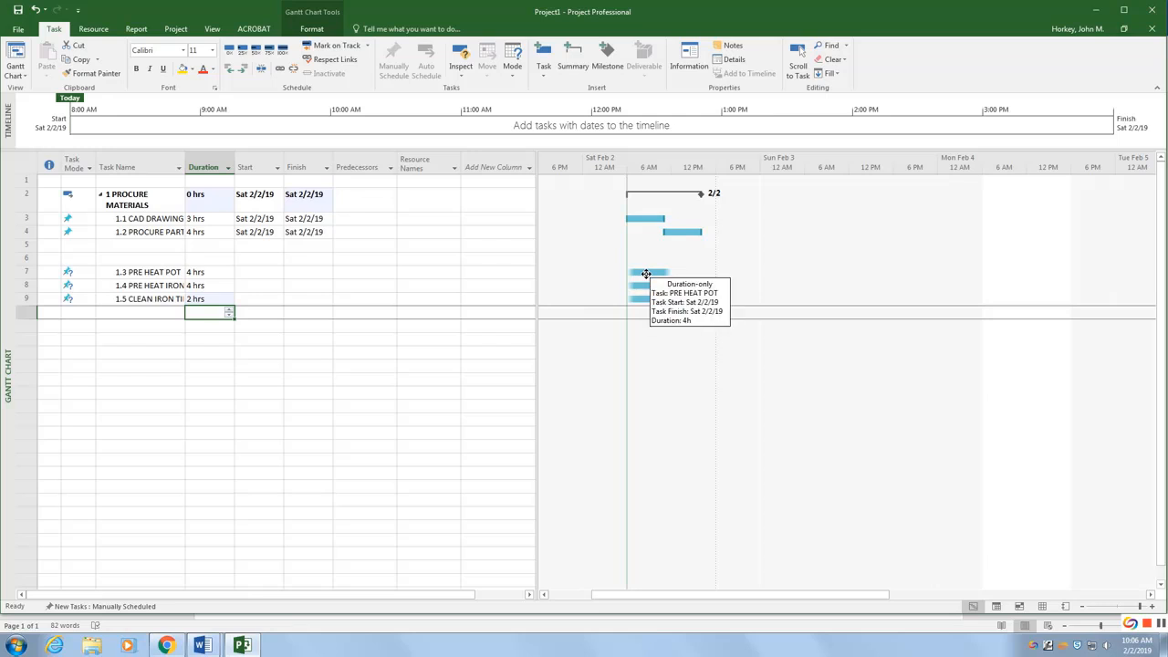
Step: Move the PRE HEAT POT and PRE HEAT IRON bars so both start when PROCURE PARTS STOCK ends
{"action": "left_click", "coordinate": [201, 644]}
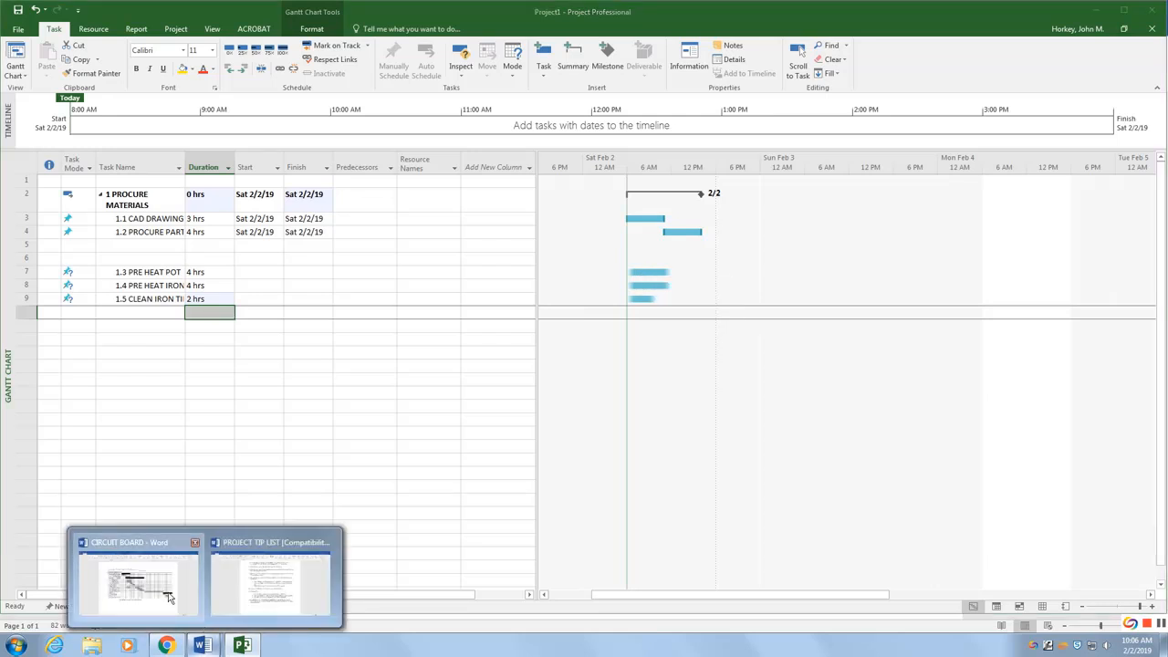
{"action": "left_click", "coordinate": [172, 598]}
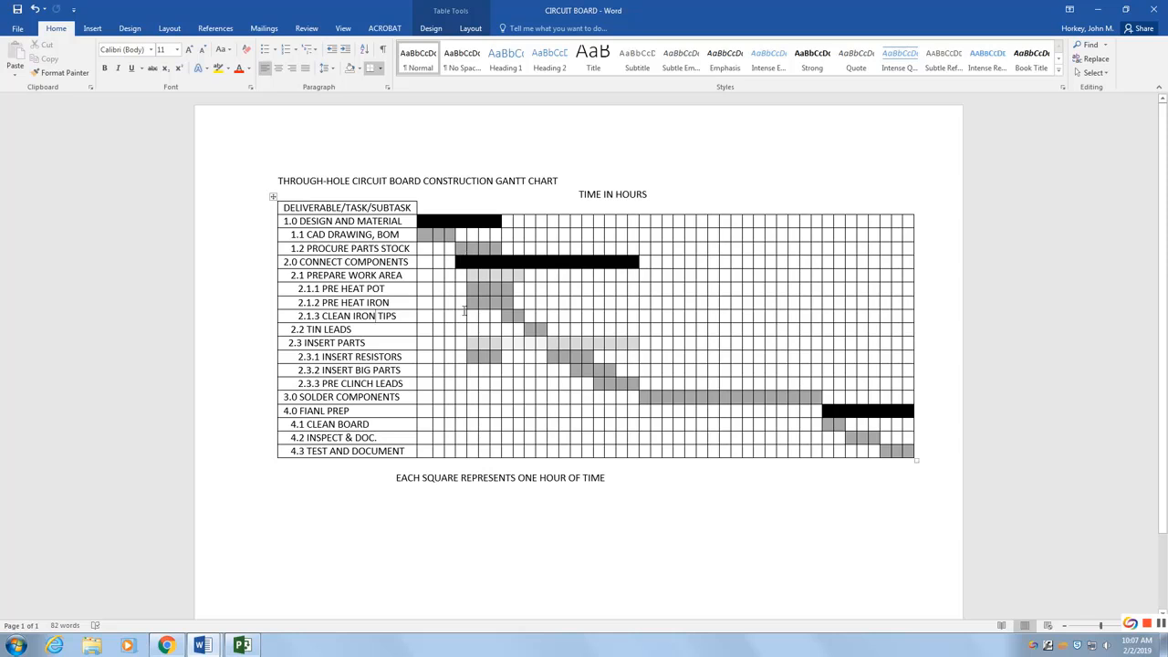
{"action": "left_click", "coordinate": [242, 646]}
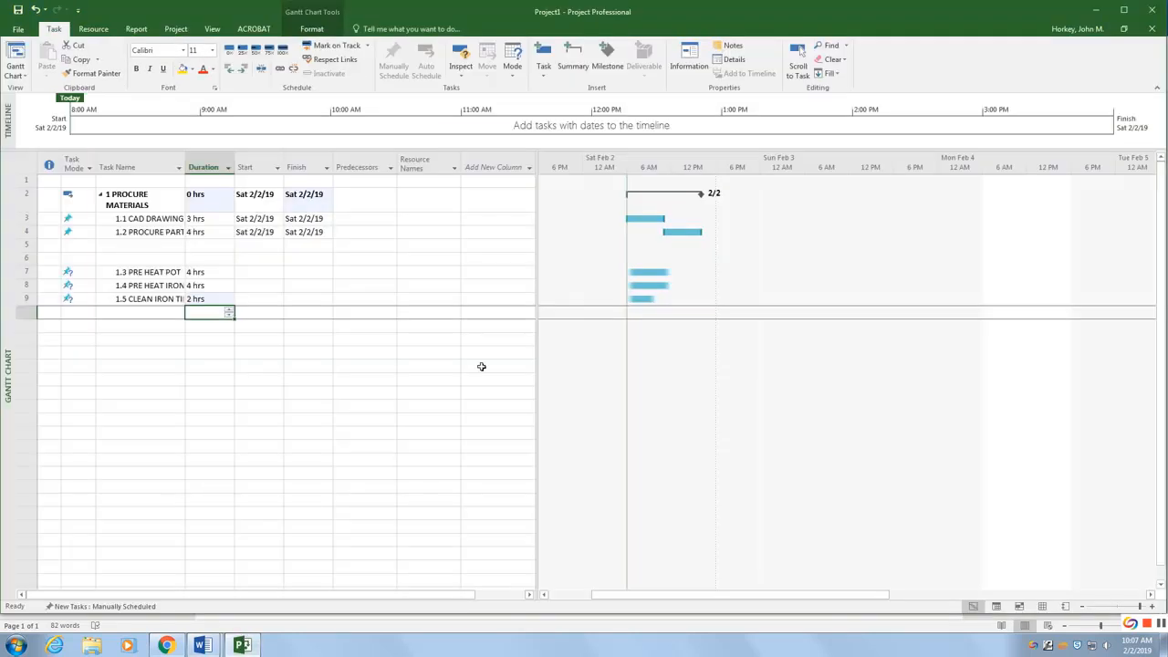
{"action": "mouse_move", "coordinate": [647, 271]}
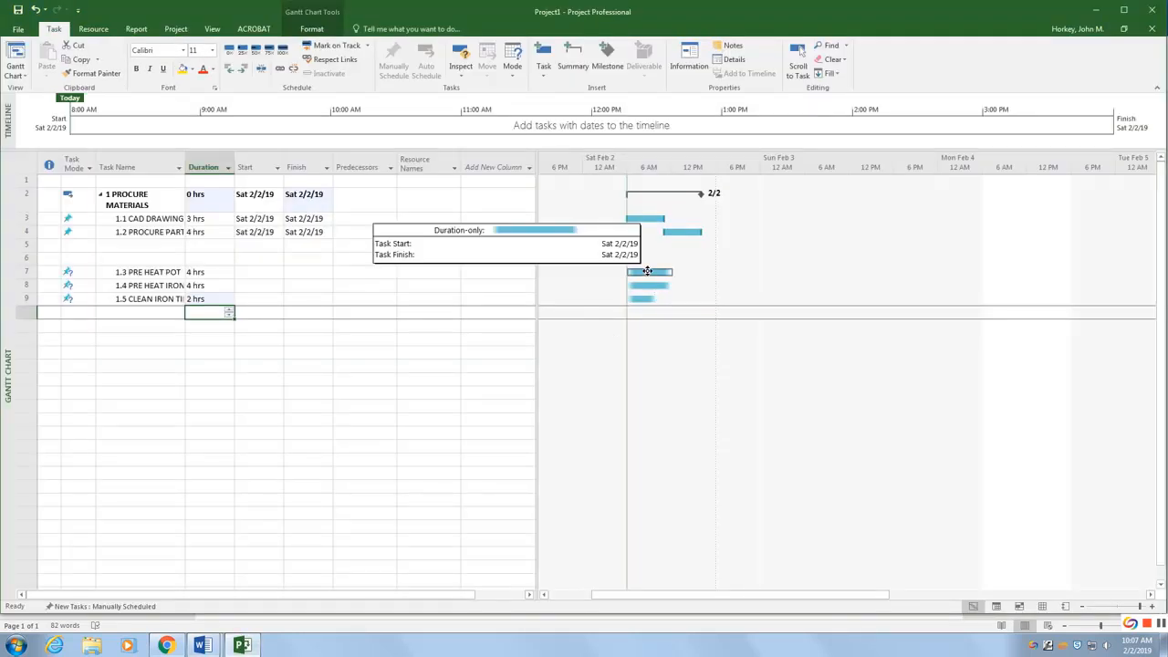
{"action": "left_click_drag", "start_coordinate": [647, 271], "coordinate": [687, 284]}
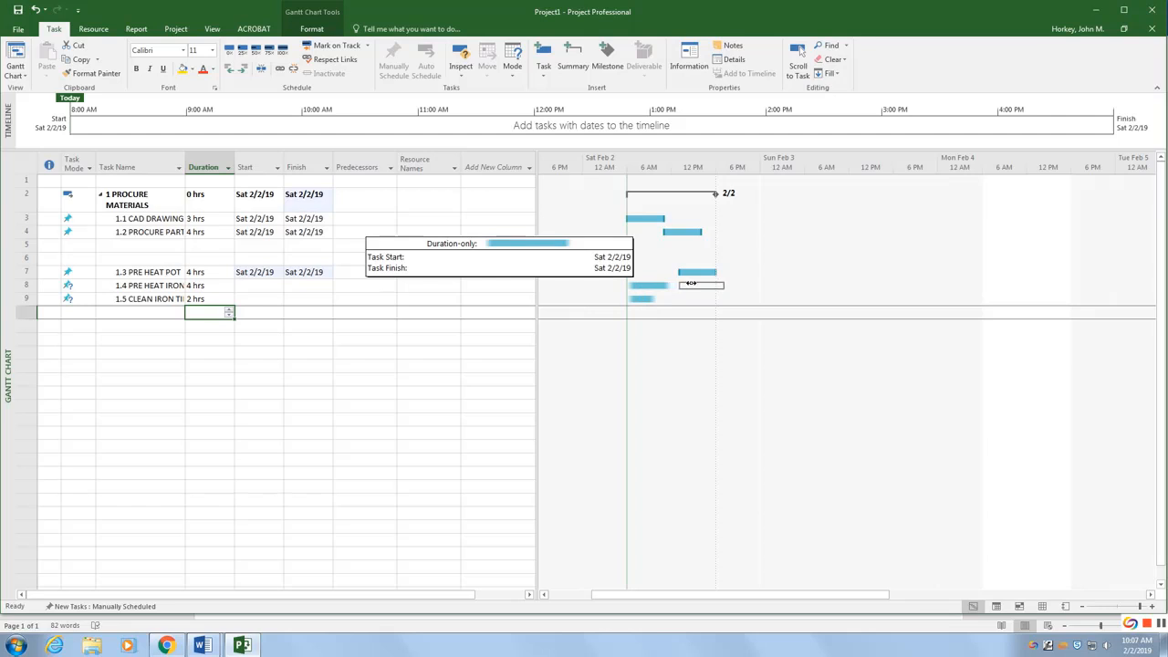
{"action": "left_click_drag", "start_coordinate": [692, 284], "coordinate": [691, 283]}
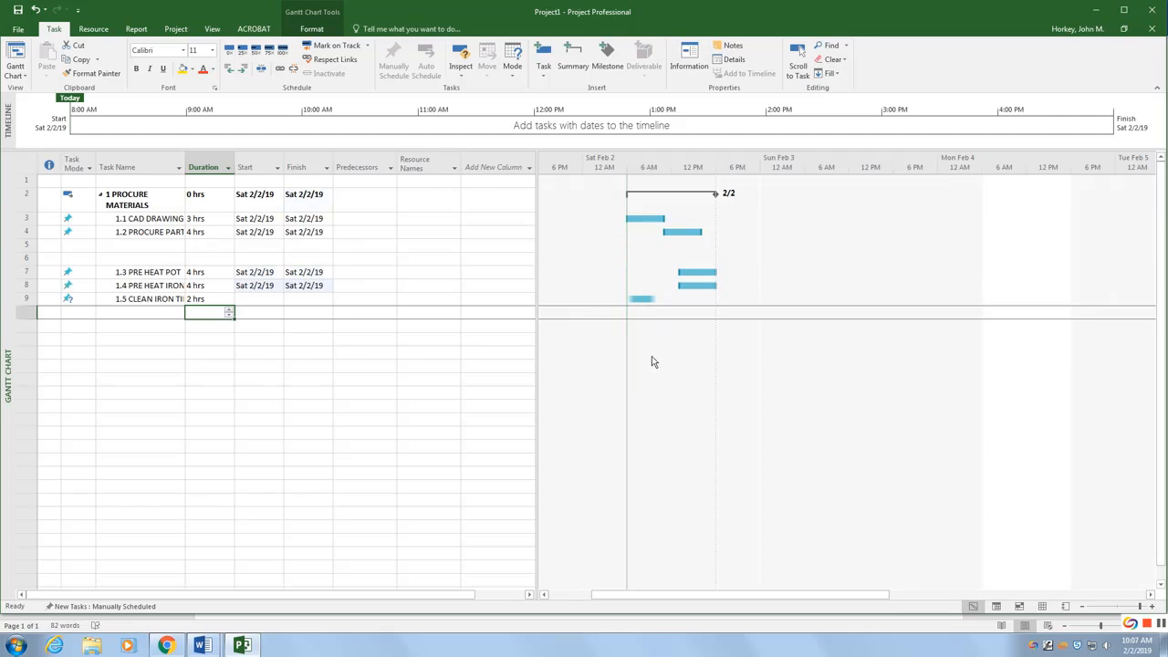
Step: Move and resize the CLEAN IRON TIPS bar so it follows the preheat tasks, spanning about 3 hours
{"action": "key", "text": "alt+Tab"}
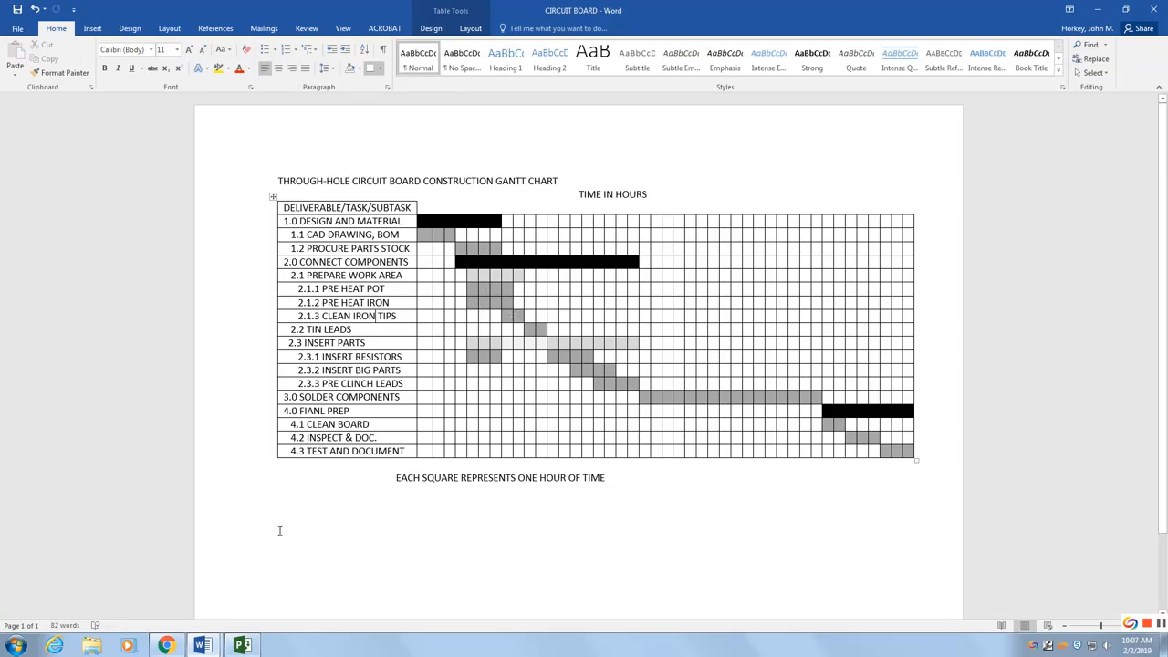
{"action": "left_click", "coordinate": [242, 645]}
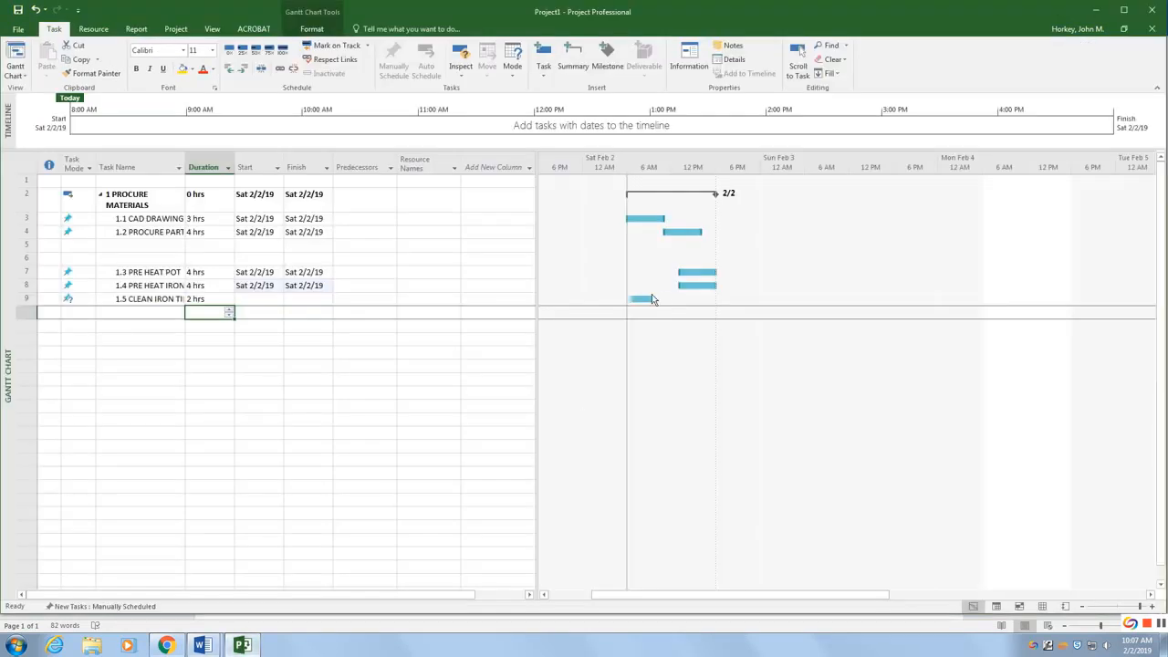
{"action": "left_click_drag", "start_coordinate": [651, 299], "coordinate": [718, 297]}
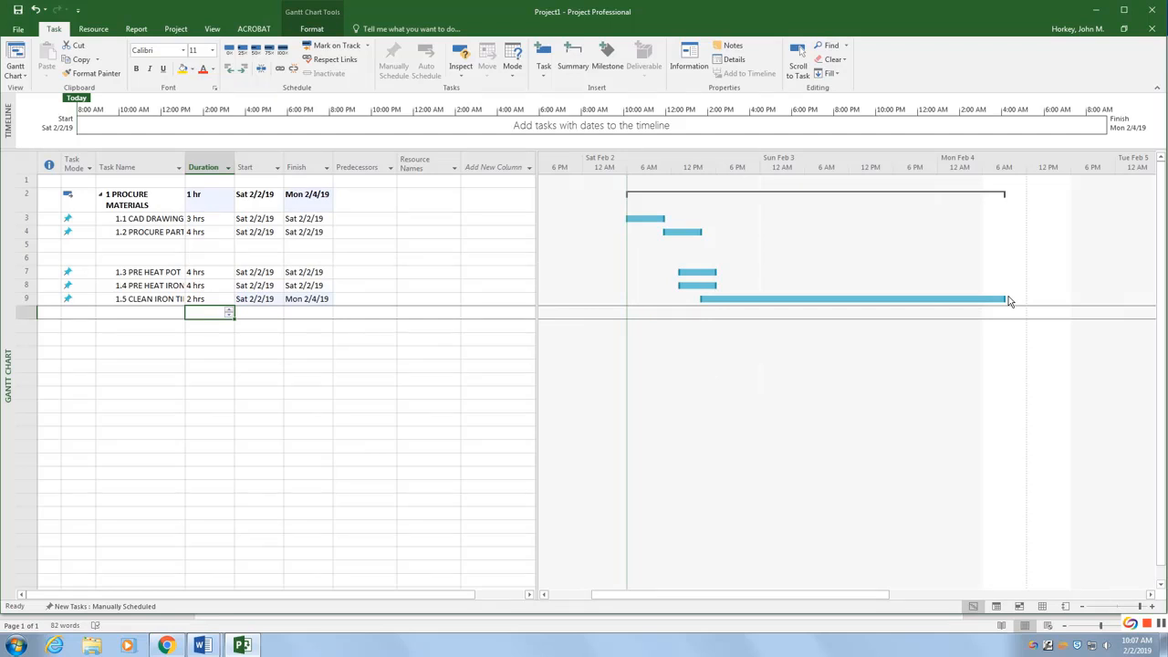
{"action": "left_click_drag", "start_coordinate": [1006, 299], "coordinate": [725, 299]}
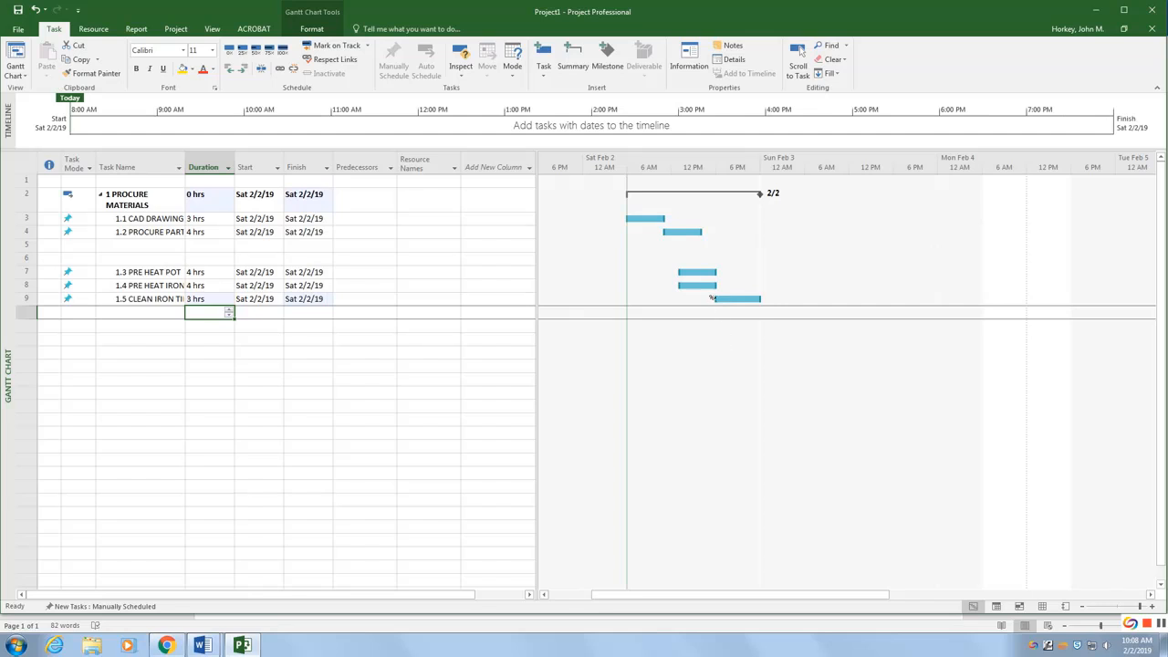
{"action": "left_click_drag", "start_coordinate": [712, 299], "coordinate": [728, 299]}
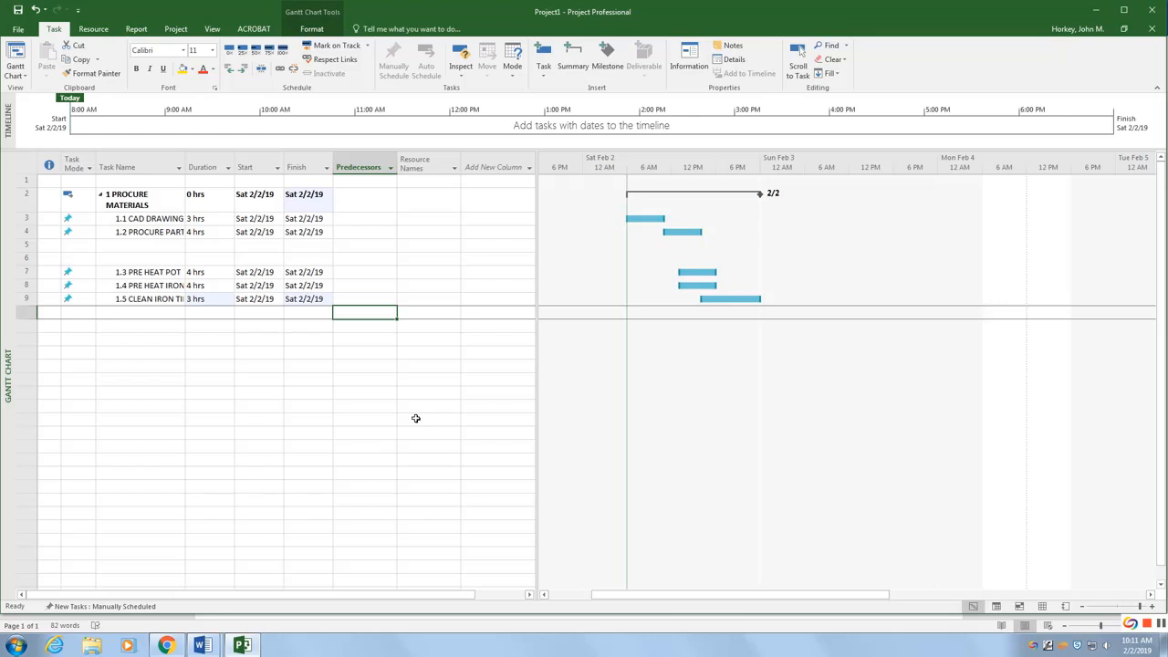
Step: Check the reference chart, then group the PRE HEAT POT, PRE HEAT IRON and CLEAN IRON TIPS tasks under a new summary task
{"action": "left_click", "coordinate": [202, 646]}
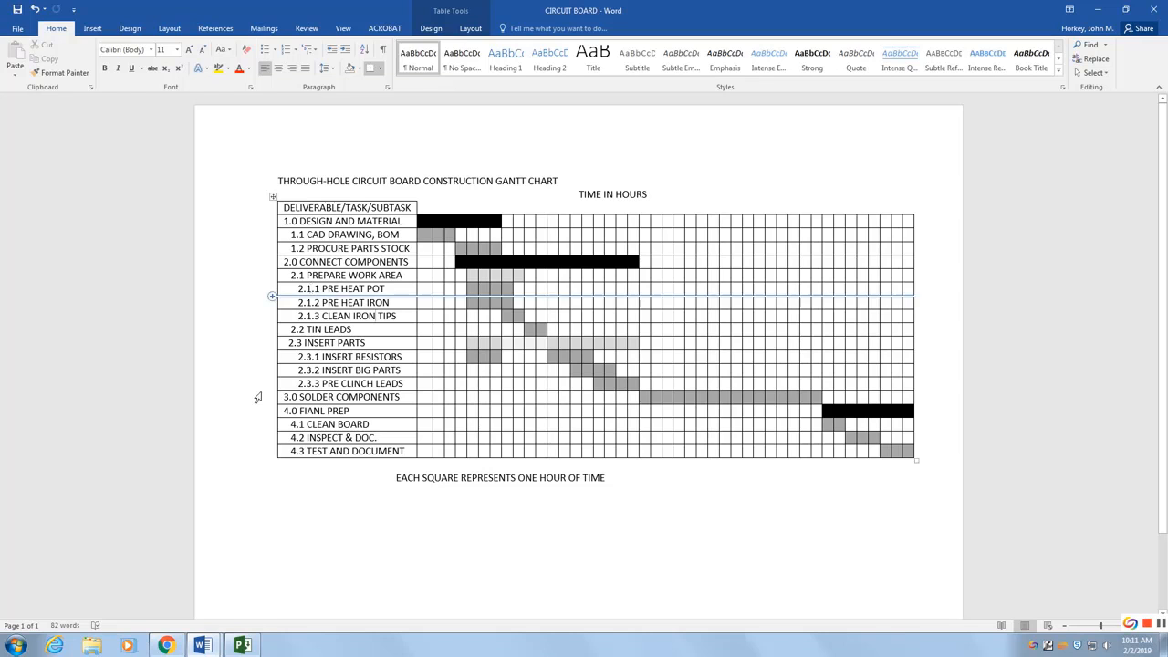
{"action": "left_click", "coordinate": [241, 645]}
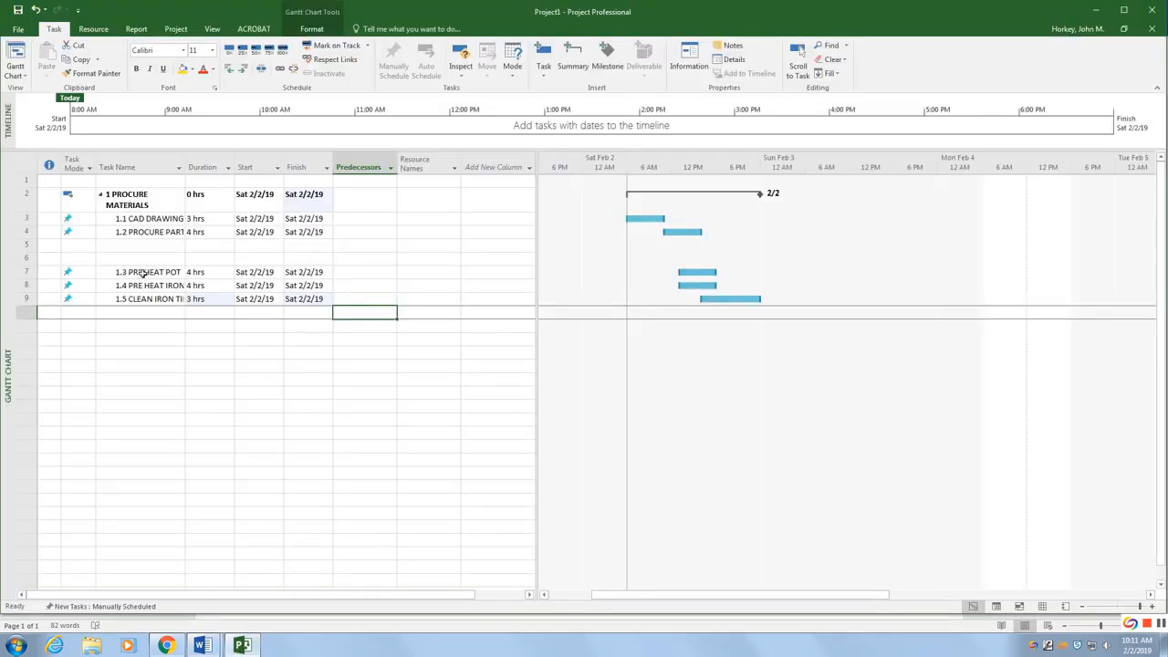
{"action": "left_click", "coordinate": [128, 272]}
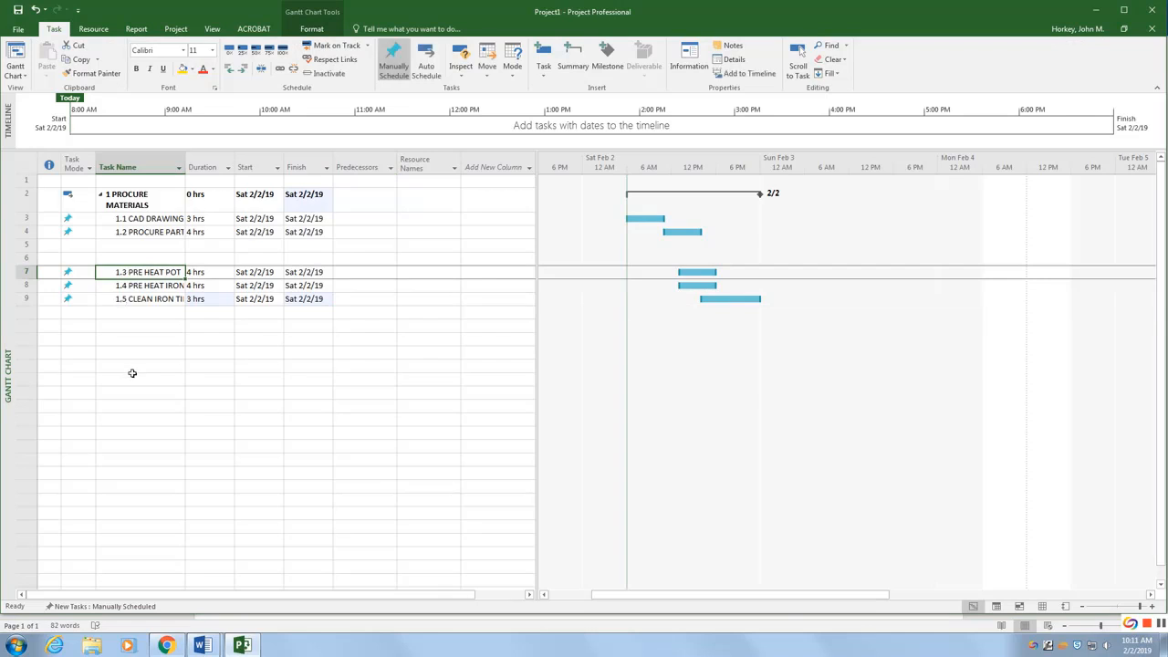
{"action": "key", "text": "shift+Down"}
{"action": "key", "text": "shift+Down"}
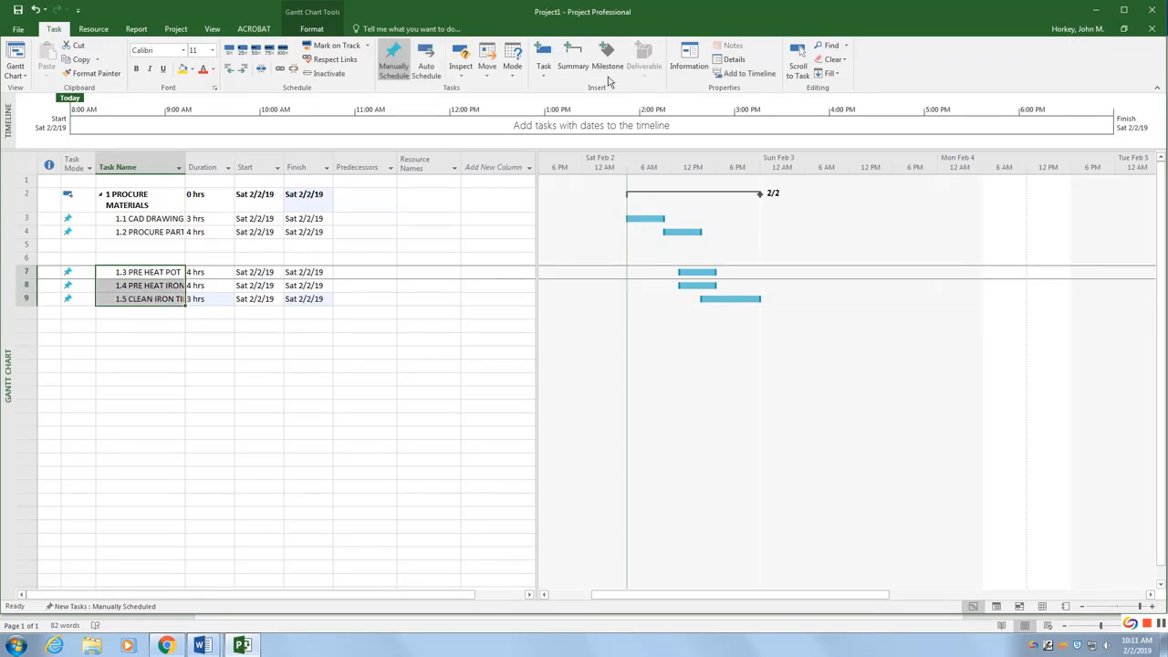
{"action": "left_click", "coordinate": [573, 56]}
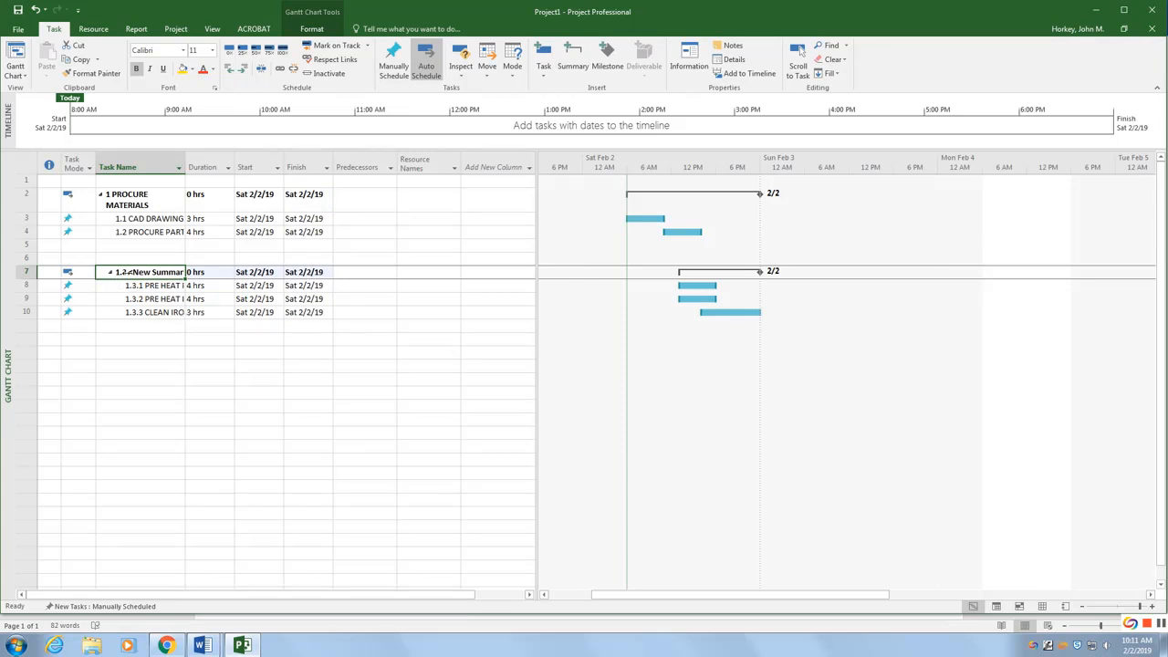
Step: Rename the new summary task to PREPARE WORK AREA
{"action": "left_click", "coordinate": [129, 272]}
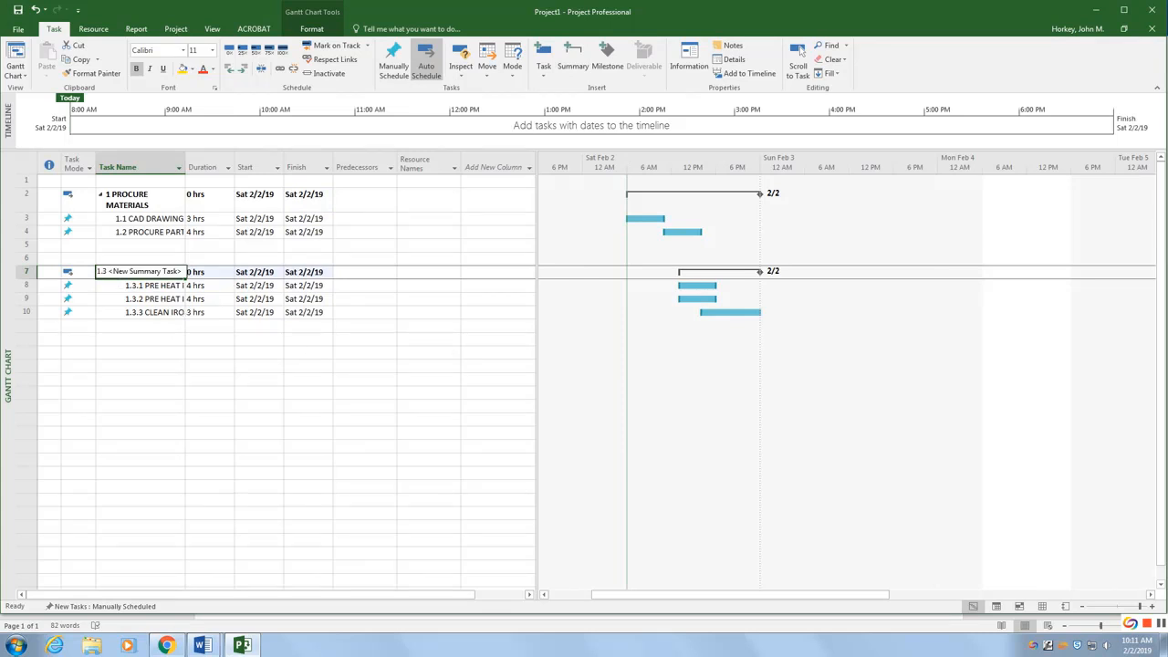
{"action": "mouse_move", "coordinate": [202, 645]}
{"action": "left_click", "coordinate": [144, 573]}
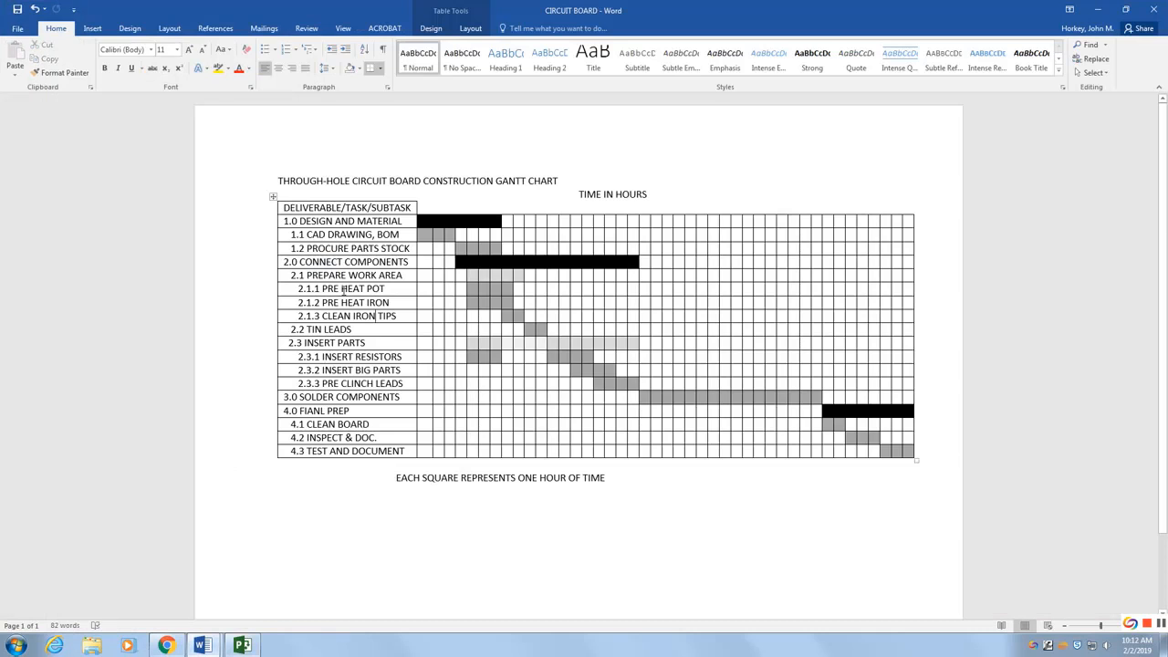
{"action": "left_click", "coordinate": [236, 646]}
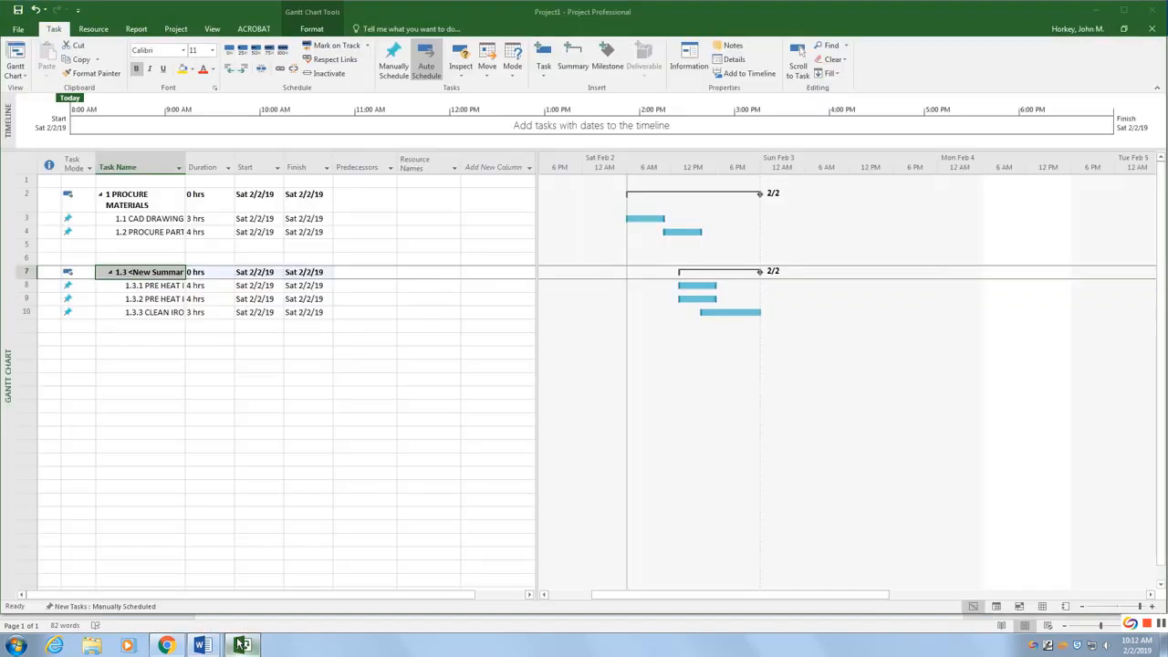
{"action": "double_click", "coordinate": [143, 275]}
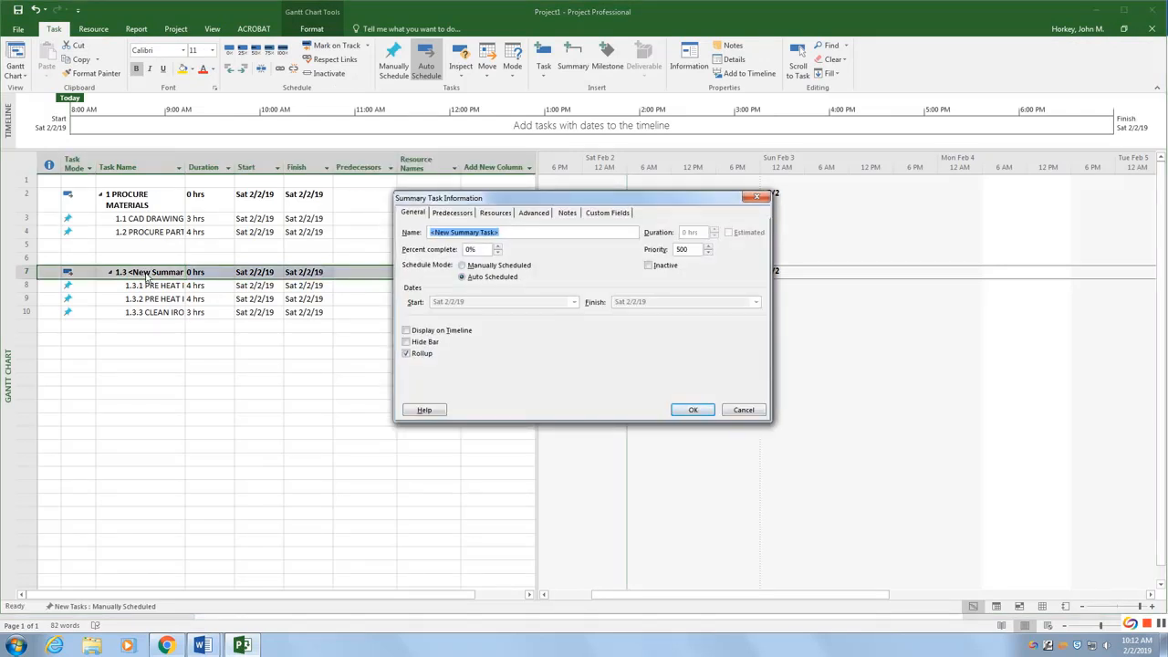
{"action": "type", "text": "PREPARE WORK AREA"}
{"action": "left_click", "coordinate": [693, 410]}
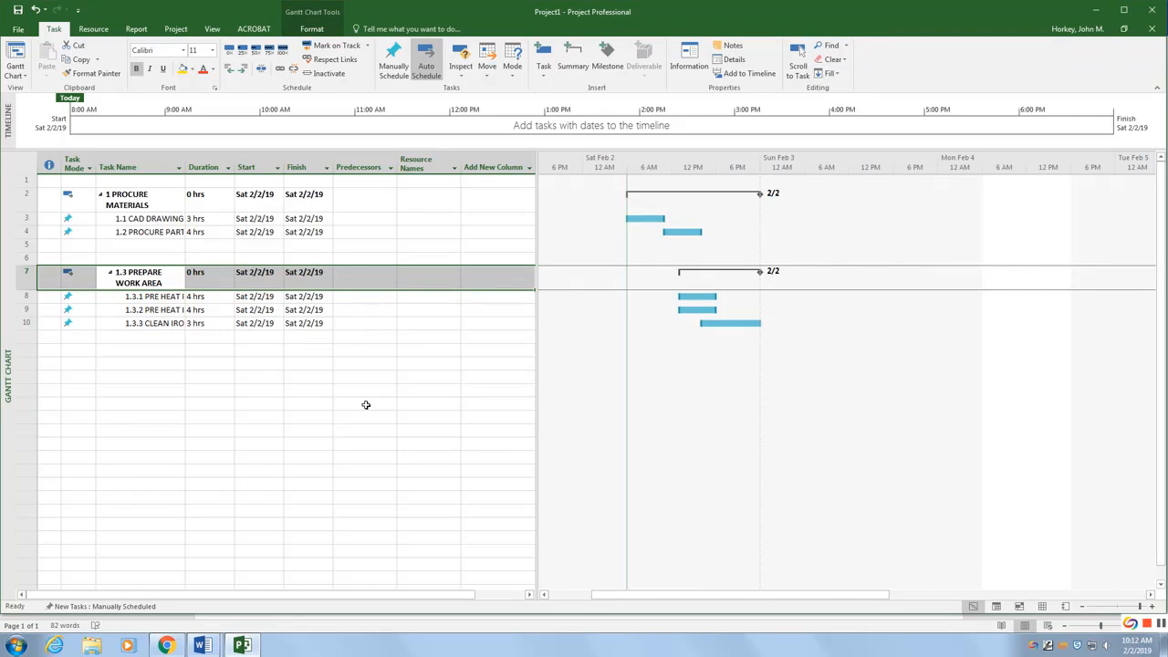
Step: Examine the INSERT PARTS subtasks in the reference chart
{"action": "mouse_move", "coordinate": [202, 646]}
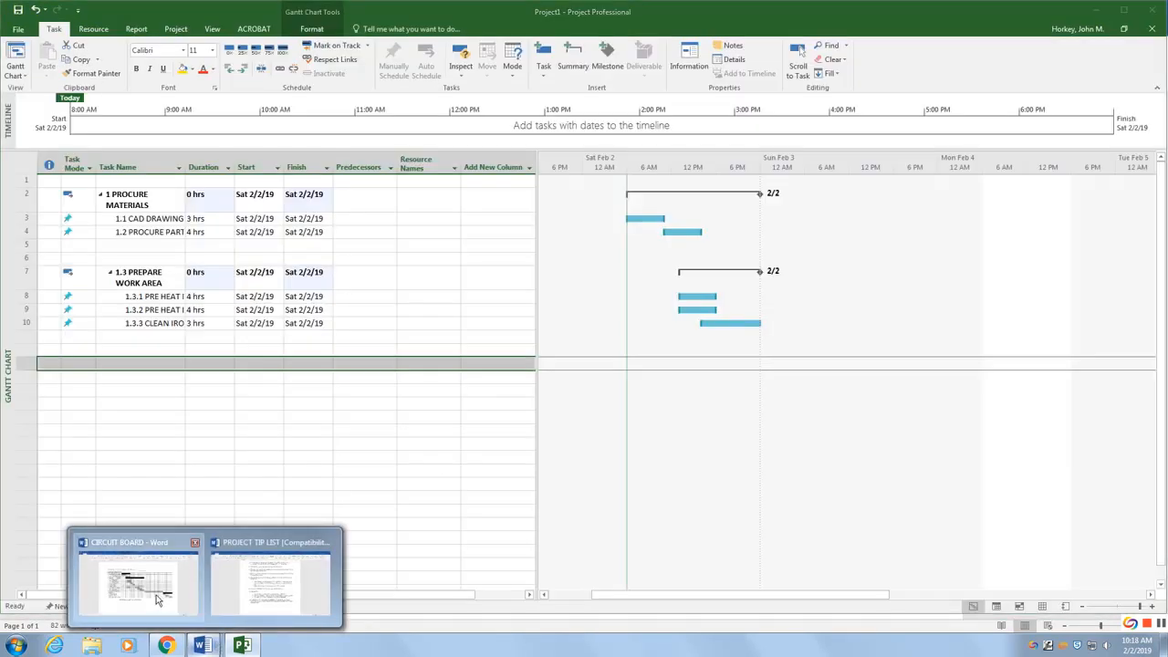
{"action": "left_click", "coordinate": [137, 584]}
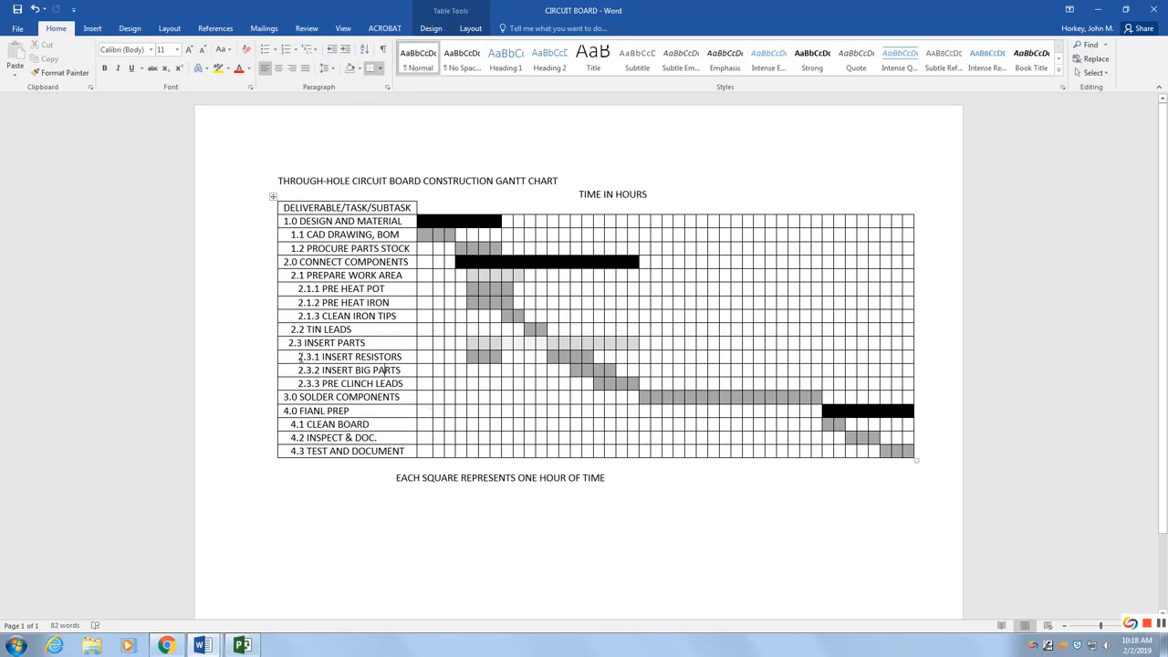
{"action": "left_click_drag", "start_coordinate": [298, 357], "coordinate": [357, 382]}
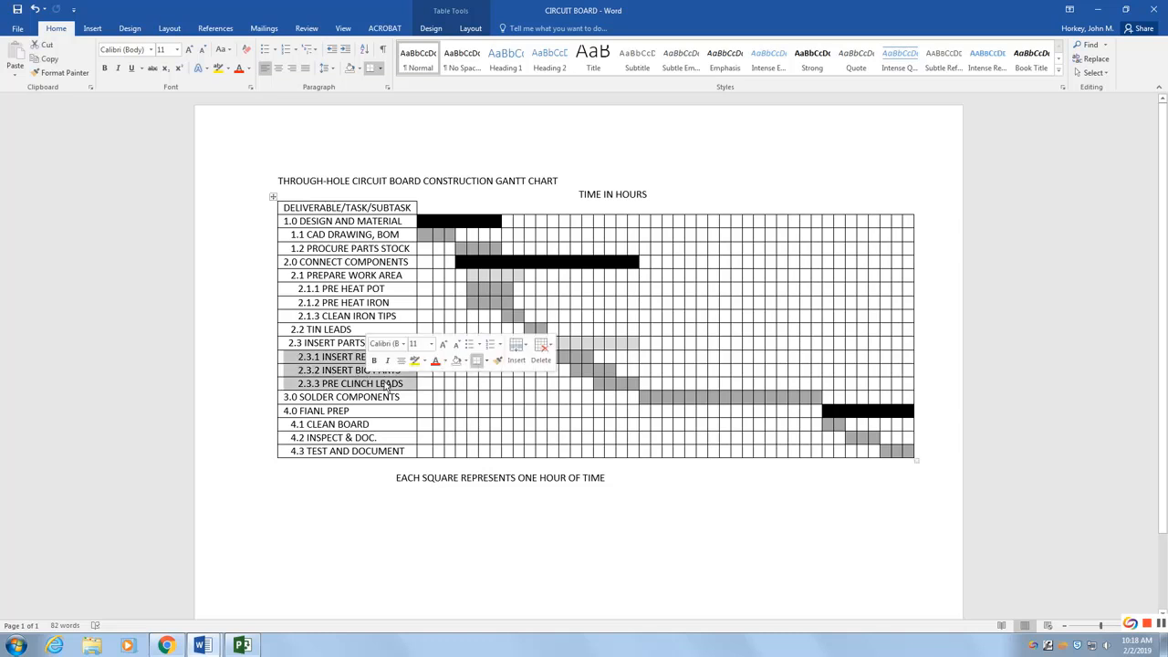
{"action": "left_click", "coordinate": [554, 532]}
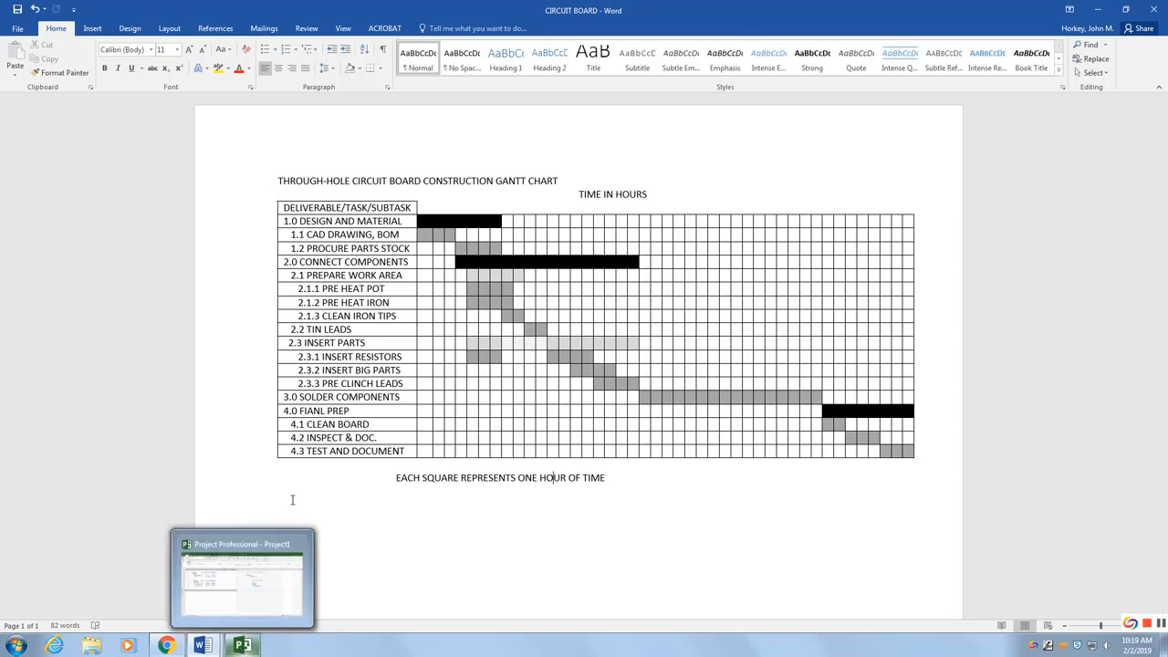
{"action": "left_click", "coordinate": [244, 646]}
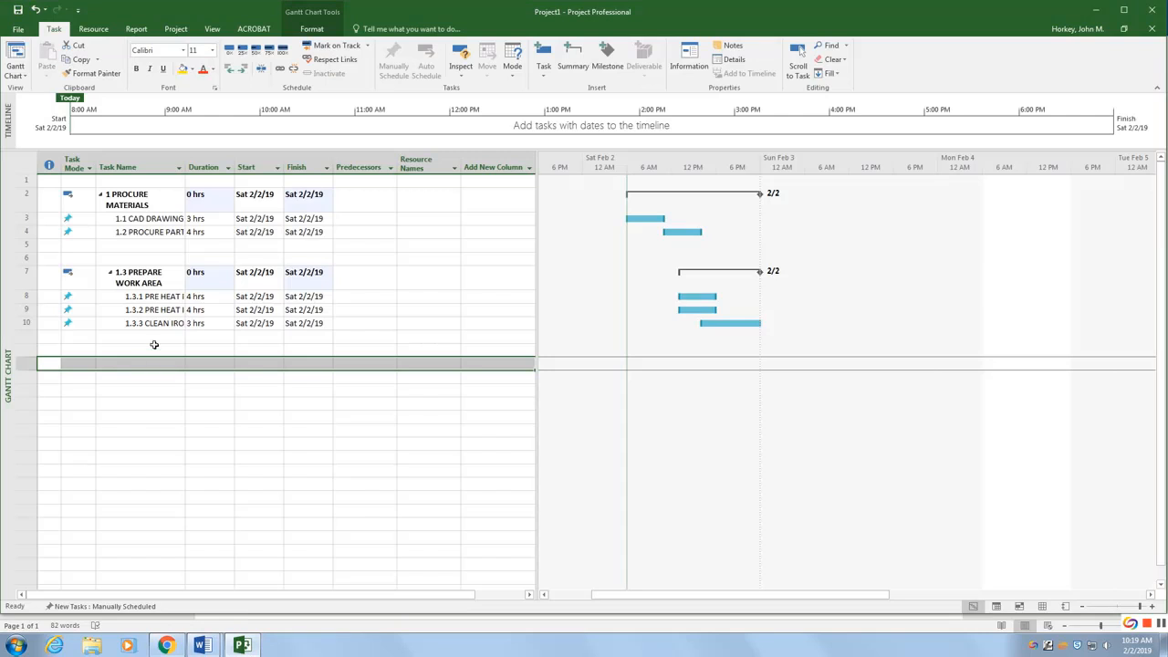
Step: Add a new task named INSER RESISTORS below the PREPARE WORK AREA group
{"action": "left_click", "coordinate": [154, 365]}
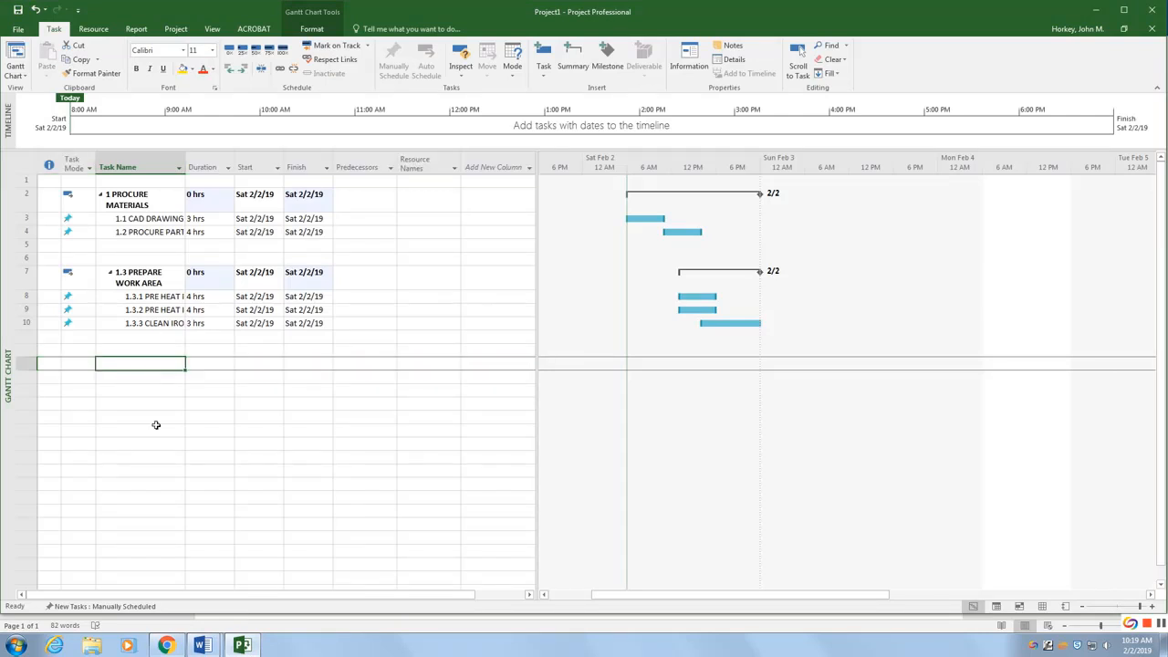
{"action": "type", "text": "INSER"}
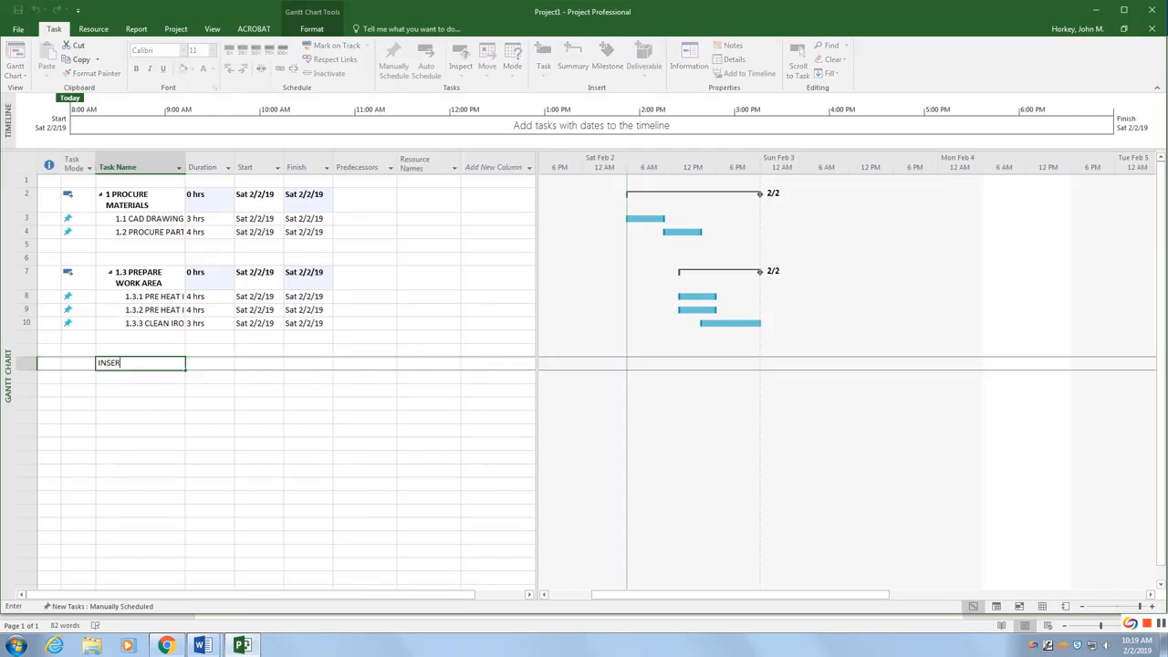
{"action": "type", "text": " RESISTORS"}
{"action": "key", "text": "Return"}
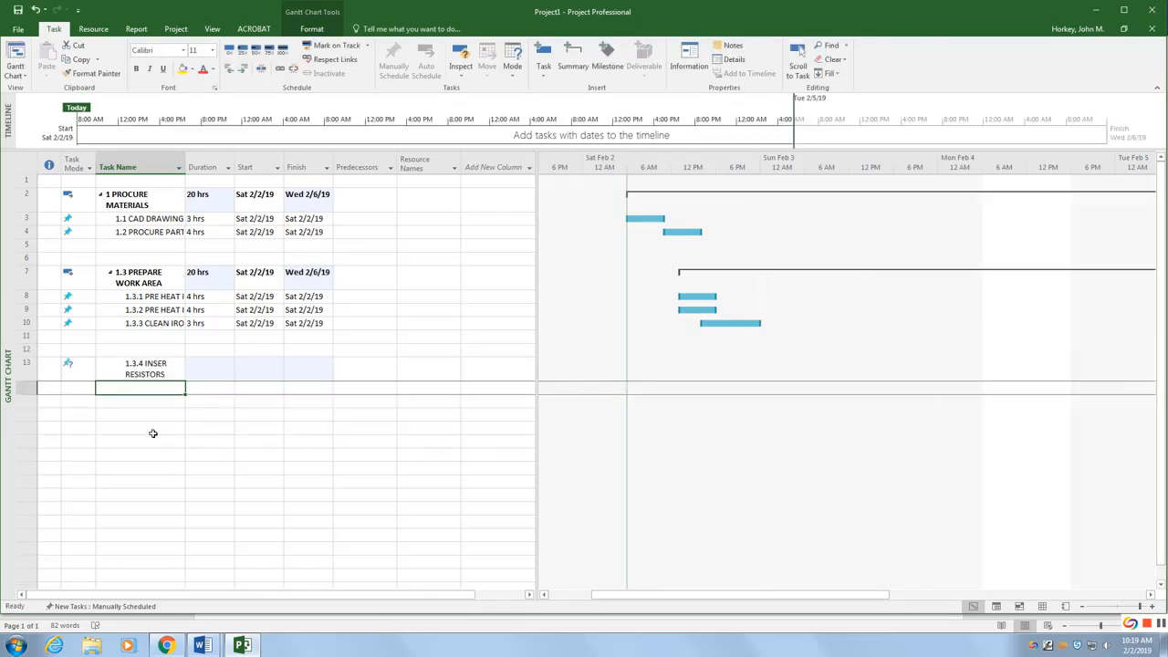
Step: Add the tasks INSERT BIG PARTS and [RE CLINCH LEADS beneath it
{"action": "type", "text": "INSE"}
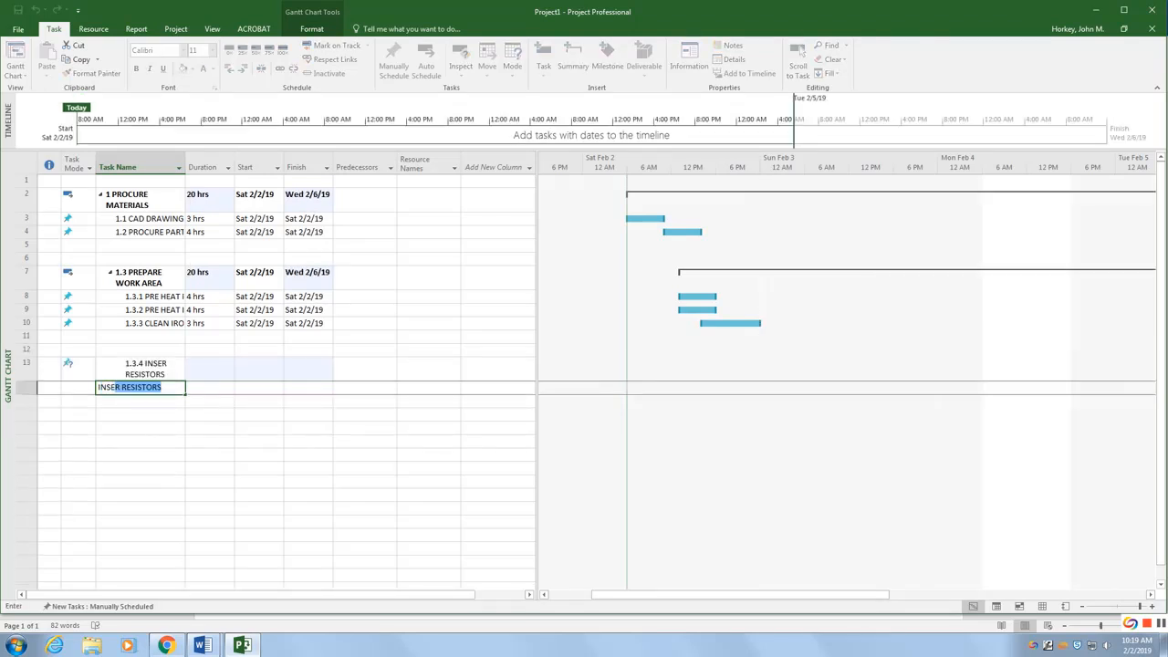
{"action": "type", "text": "RT BIG PARTS"}
{"action": "key", "text": "Return"}
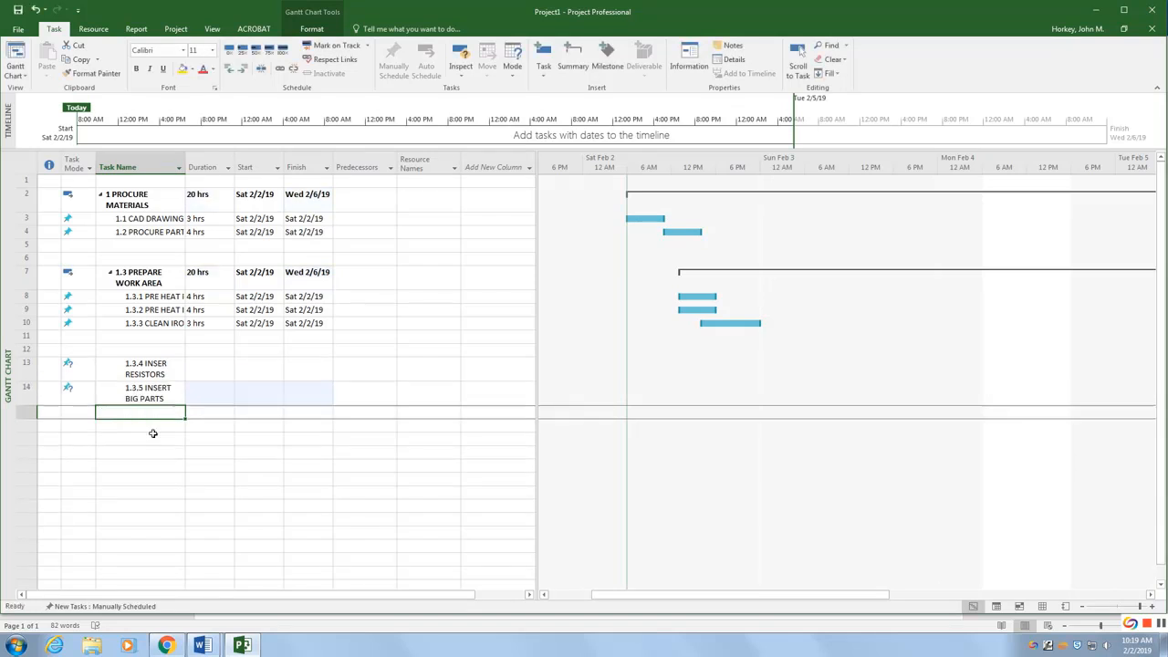
{"action": "type", "text": "[RE C"}
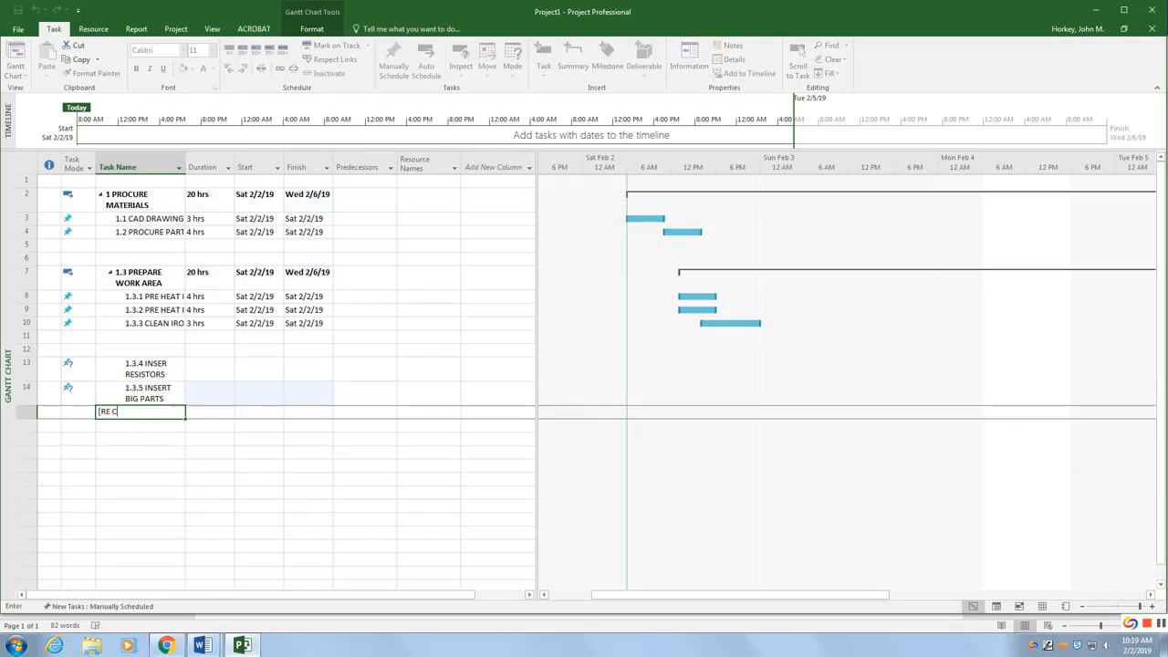
{"action": "type", "text": "LINCH LEA"}
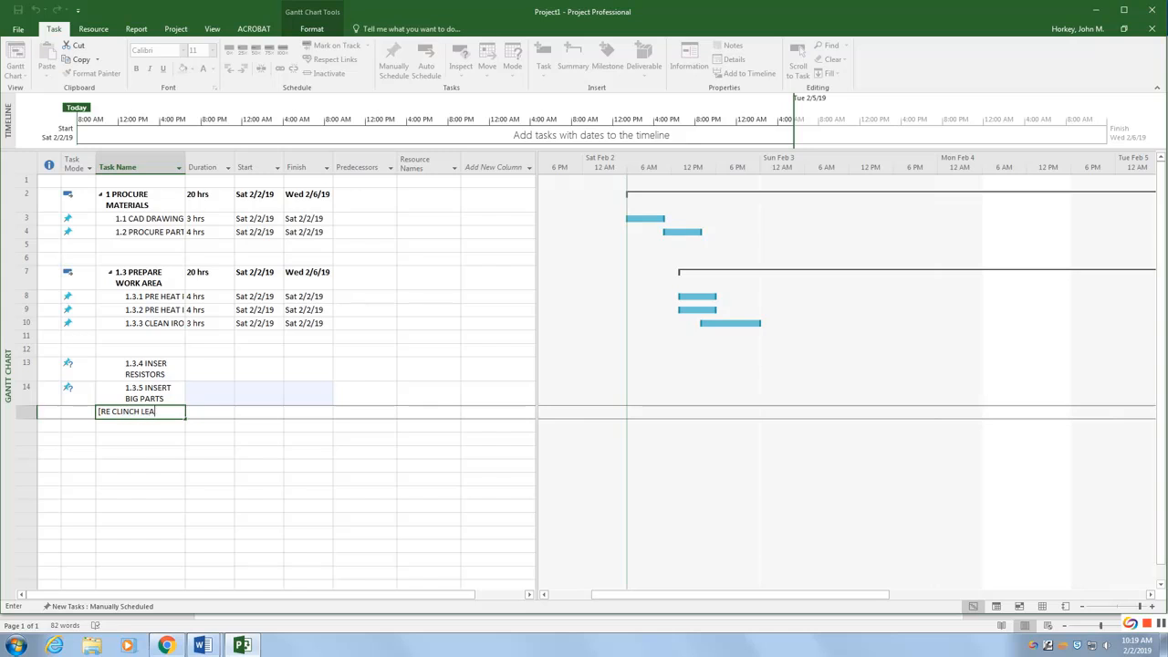
{"action": "type", "text": "DS"}
Step: Set the INSER RESISTORS task's duration to 7 hours
{"action": "left_click", "coordinate": [207, 372]}
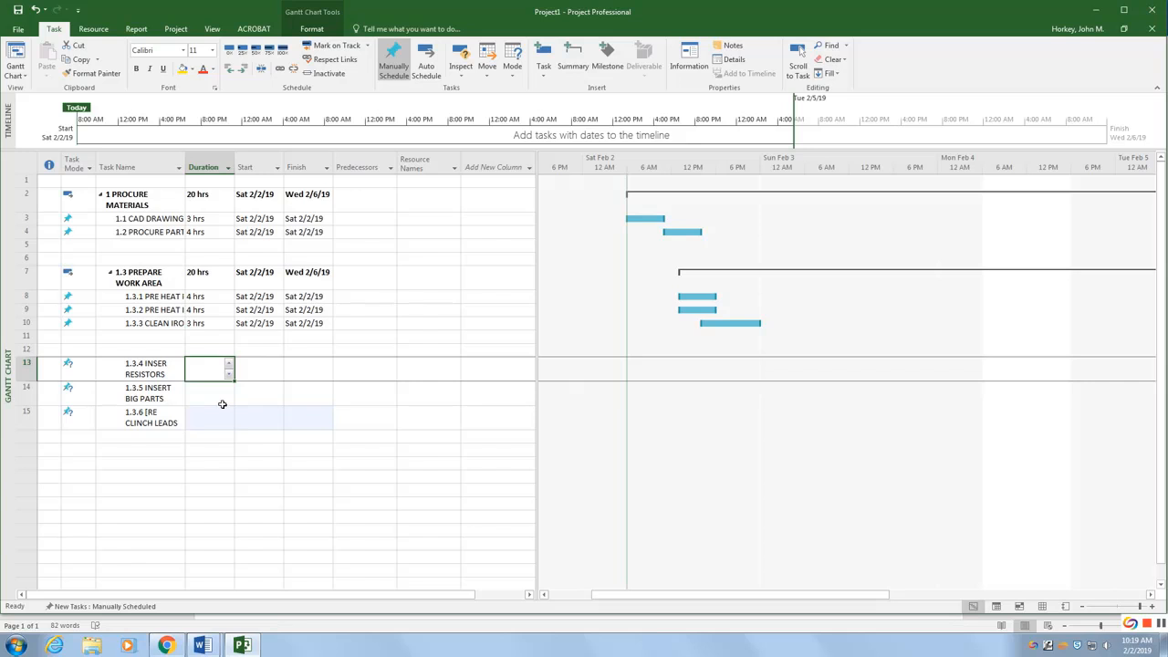
{"action": "type", "text": "7"}
{"action": "left_click", "coordinate": [214, 396]}
Step: Check the reference chart, then set the INSERT BIG PARTS and [RE CLINCH LEADS durations to 4 hours each
{"action": "mouse_move", "coordinate": [203, 645]}
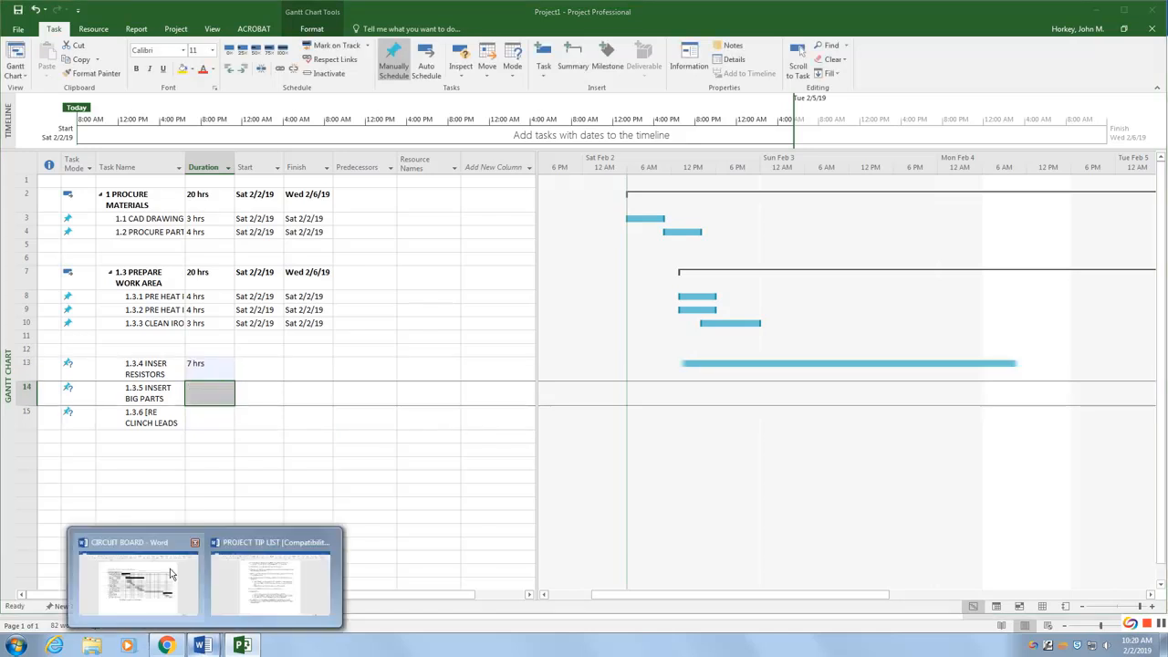
{"action": "left_click", "coordinate": [178, 566]}
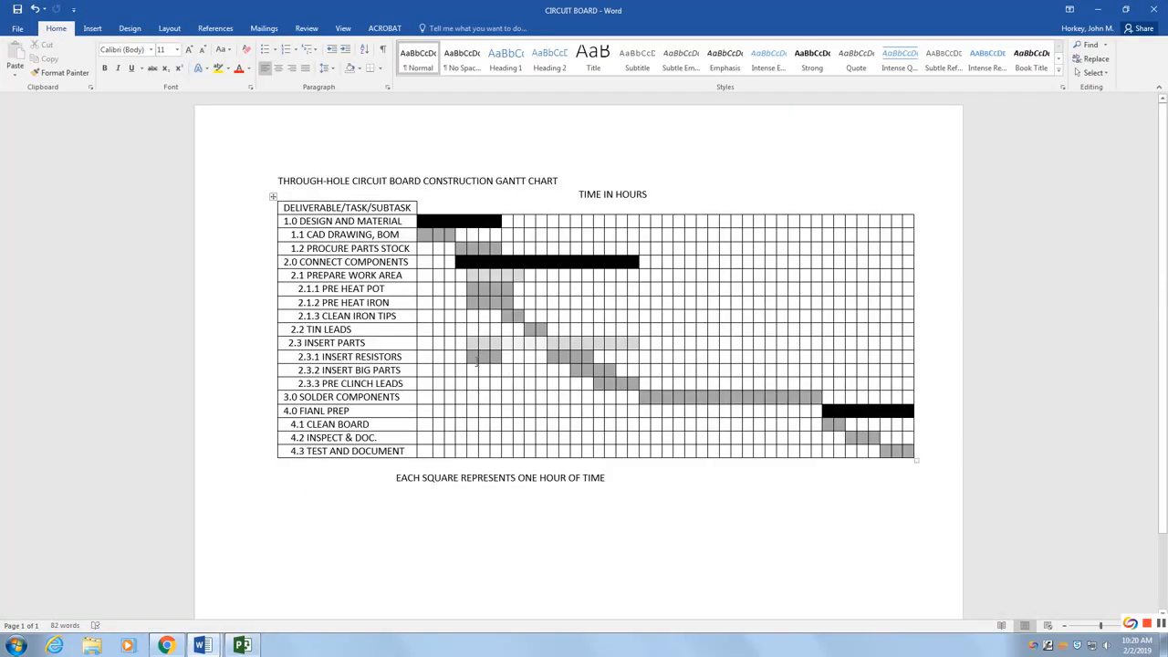
{"action": "left_click", "coordinate": [242, 646]}
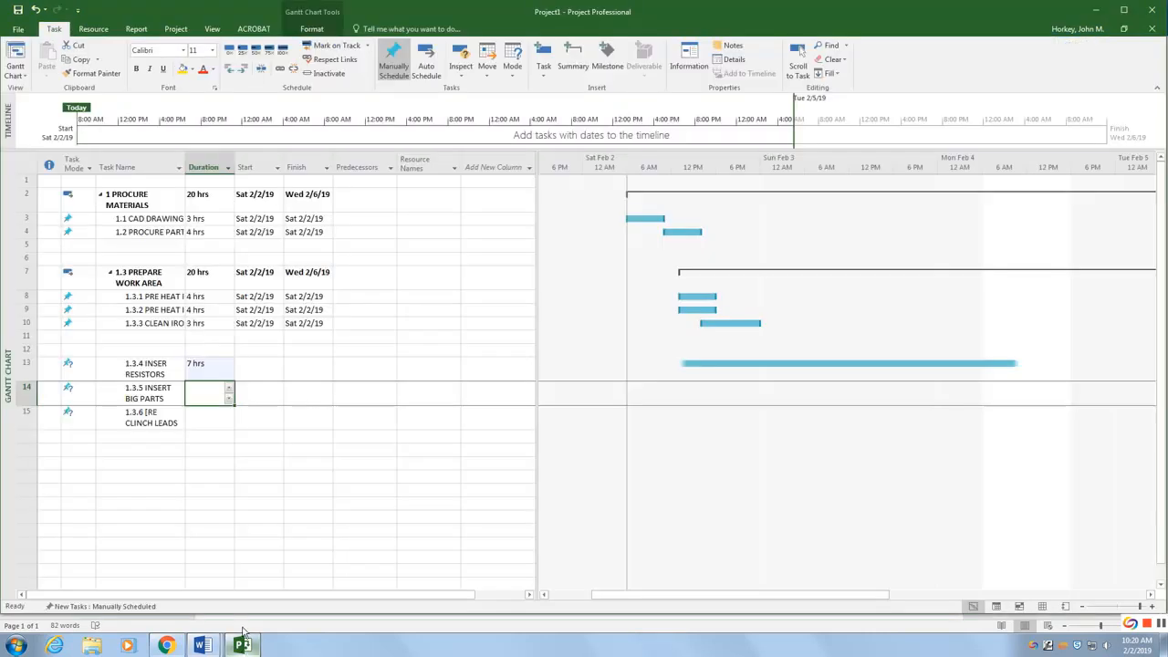
{"action": "left_click", "coordinate": [208, 422]}
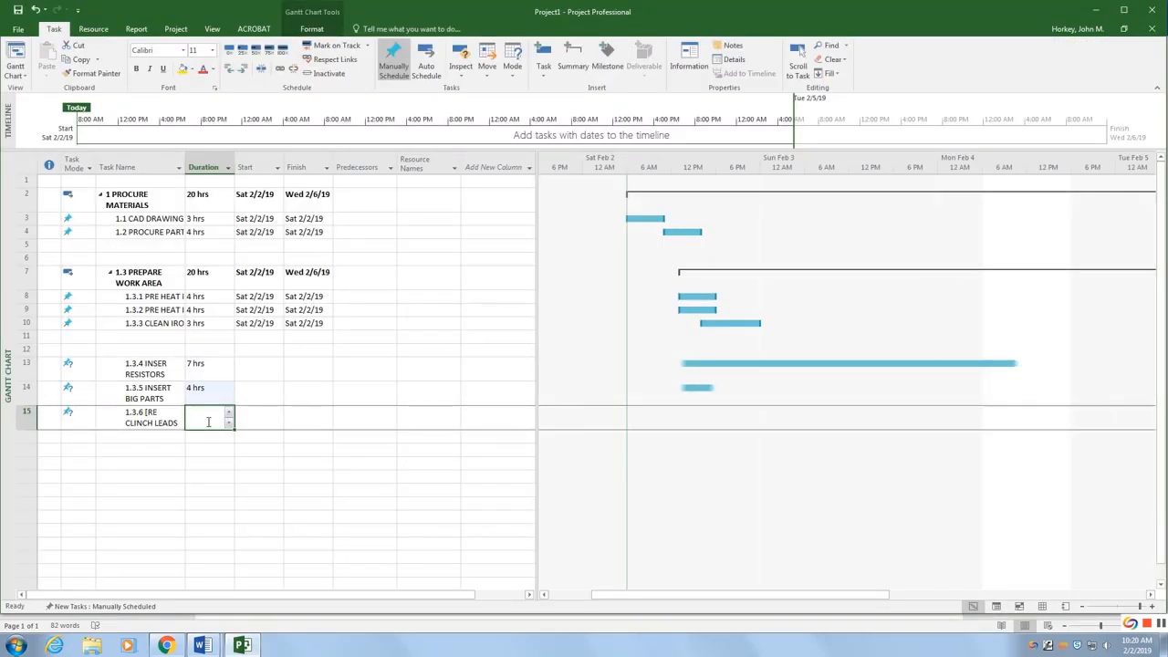
{"action": "type", "text": "4"}
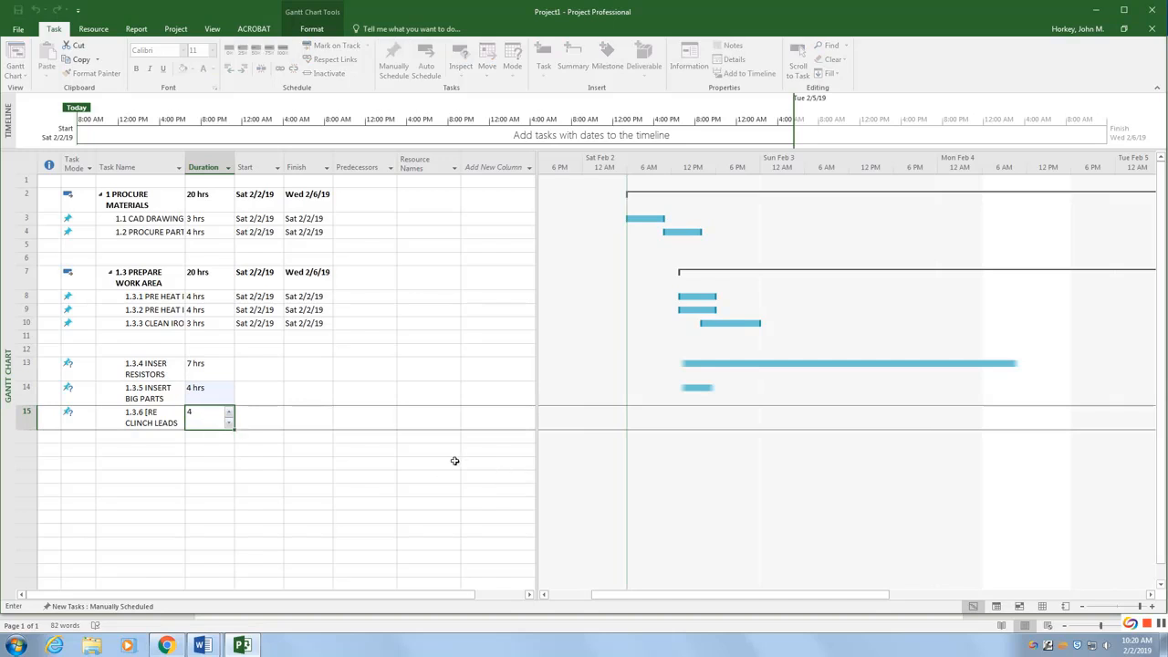
{"action": "left_click", "coordinate": [416, 462]}
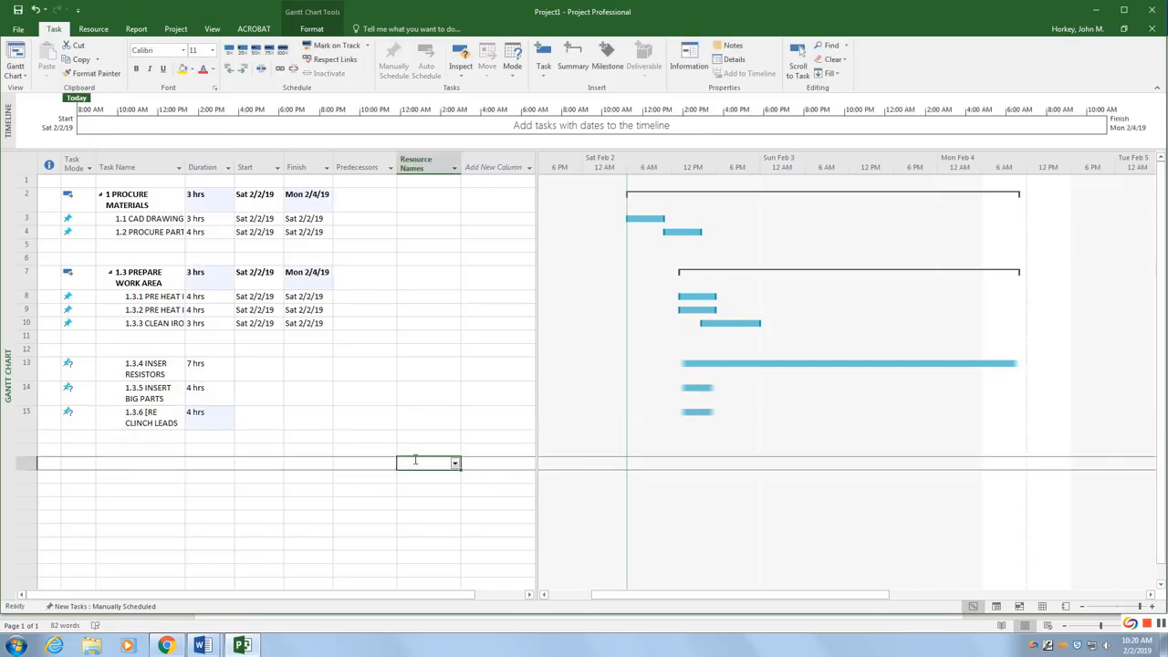
Step: Shorten the INSERT BIG PARTS bar to about 5 hours and move the [RE CLINCH LEADS bar to Sun 2/3, spanning about 6 hours
{"action": "left_click", "coordinate": [741, 392]}
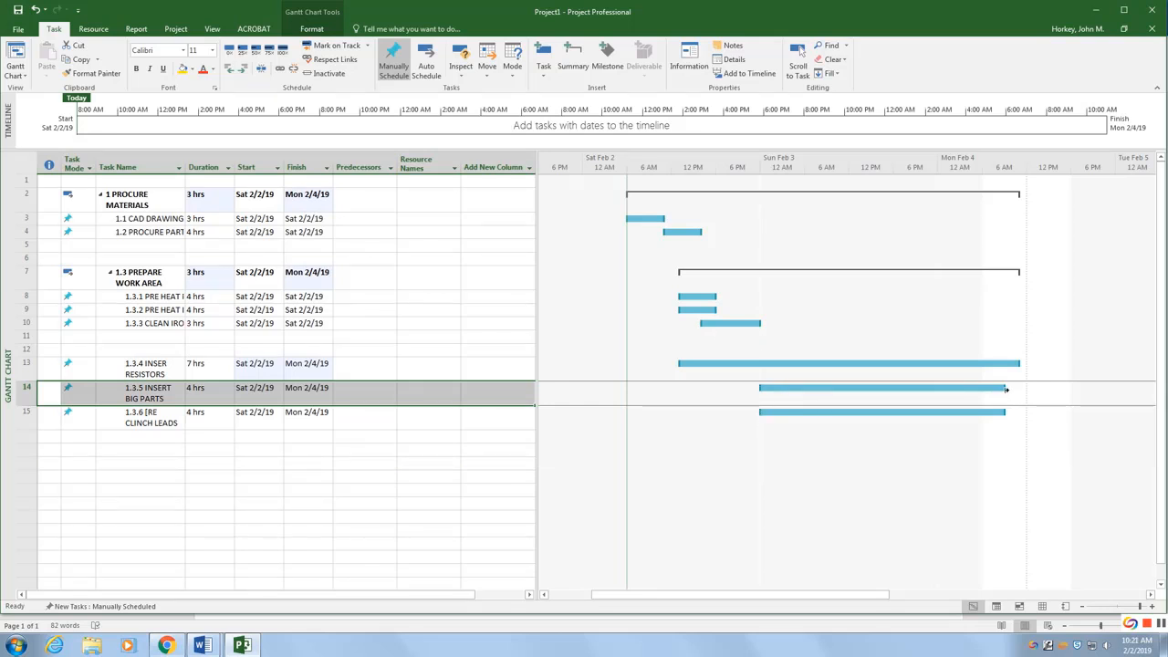
{"action": "left_click_drag", "start_coordinate": [1007, 389], "coordinate": [829, 398]}
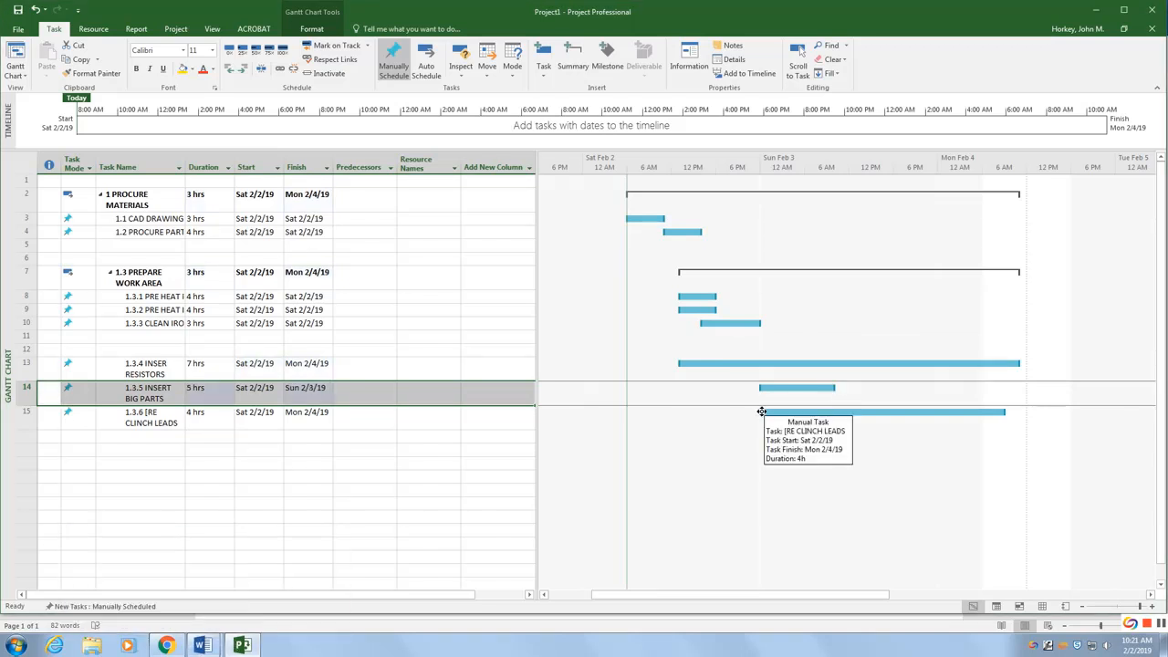
{"action": "left_click_drag", "start_coordinate": [758, 412], "coordinate": [895, 411]}
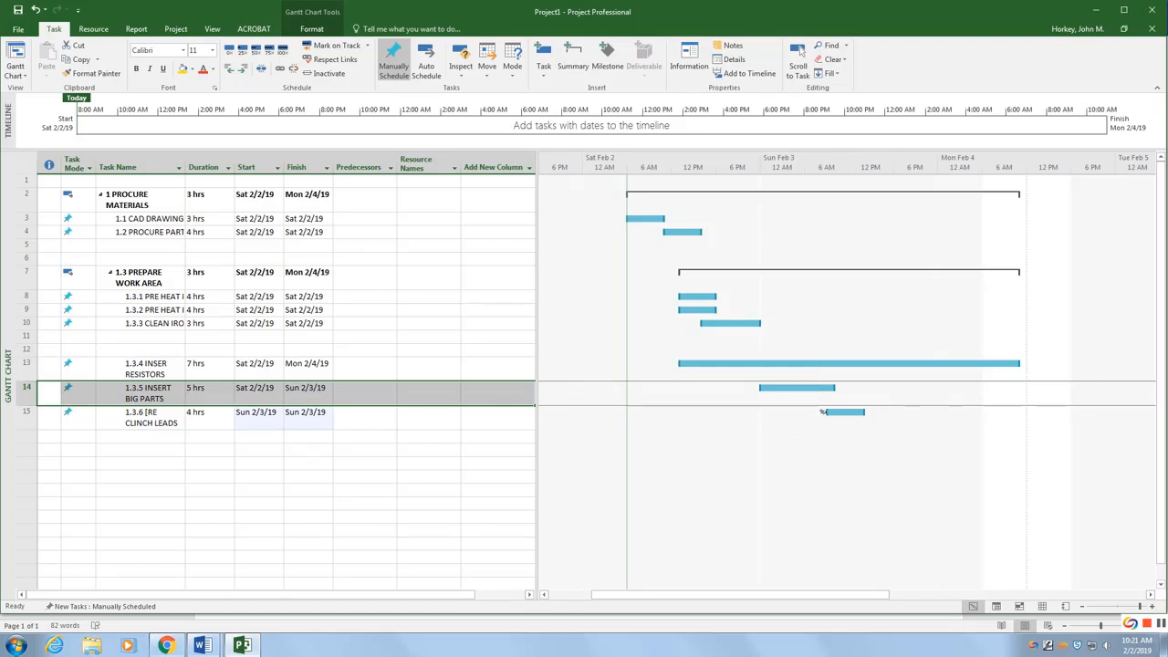
{"action": "left_click_drag", "start_coordinate": [823, 411], "coordinate": [818, 412]}
{"action": "left_click_drag", "start_coordinate": [837, 412], "coordinate": [858, 411]}
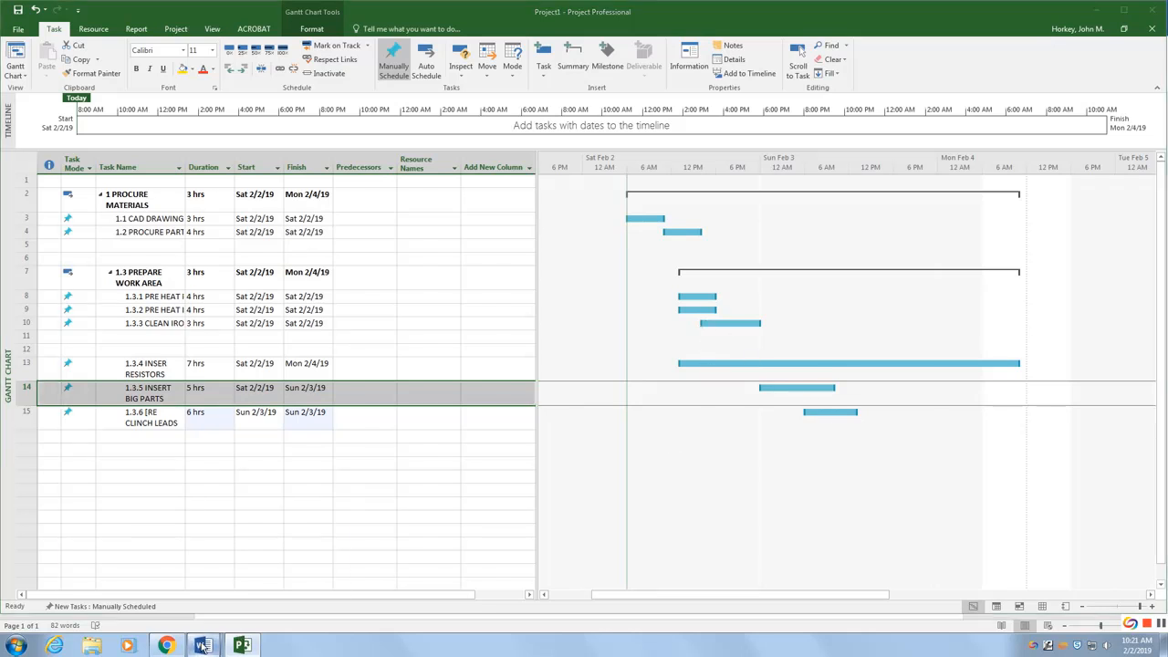
Step: Check the reference chart, then shorten the INSER RESISTORS bar to about 10 hours, ending Sun 2/3/19
{"action": "mouse_move", "coordinate": [203, 645]}
{"action": "left_click", "coordinate": [168, 592]}
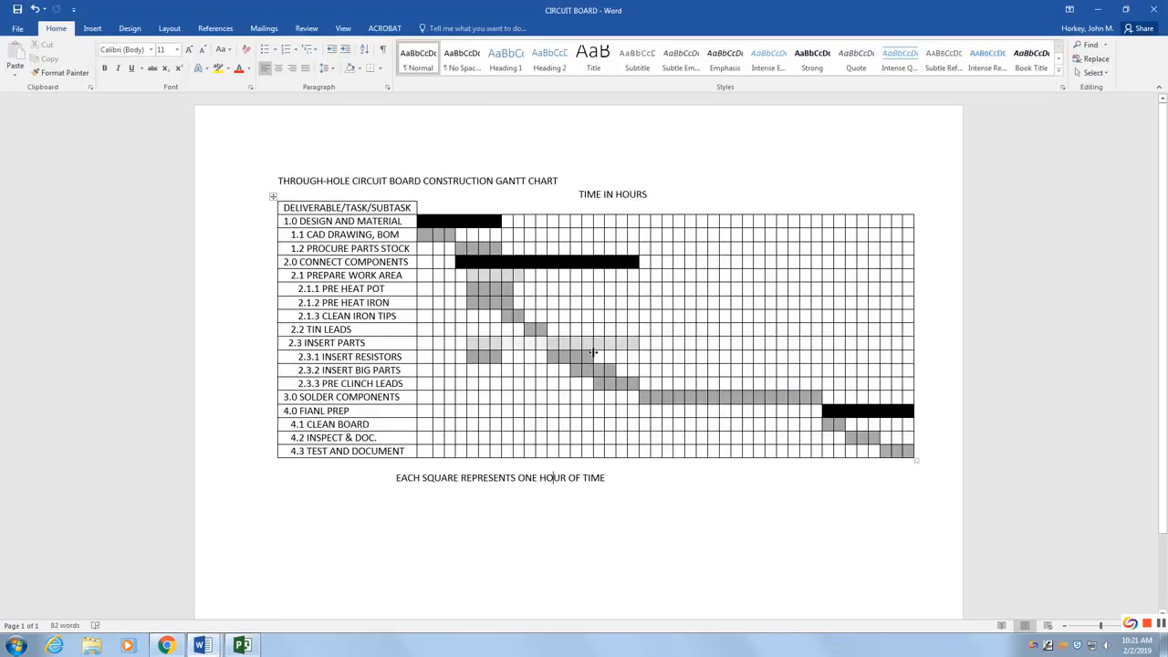
{"action": "left_click", "coordinate": [242, 645]}
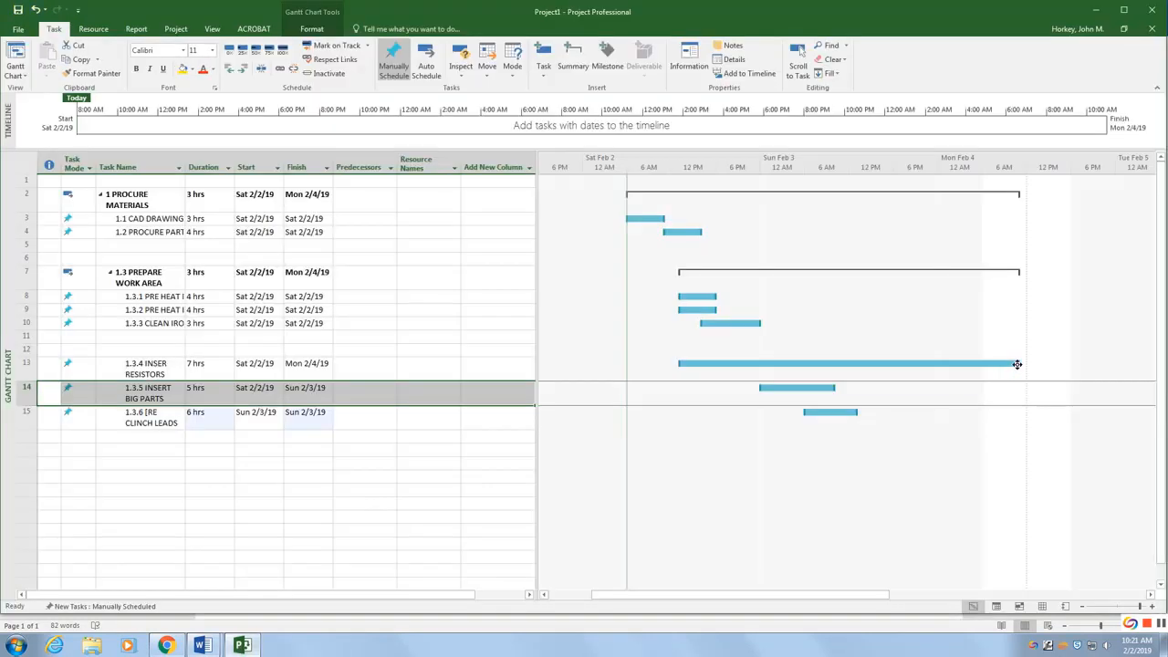
{"action": "left_click_drag", "start_coordinate": [1020, 363], "coordinate": [804, 366]}
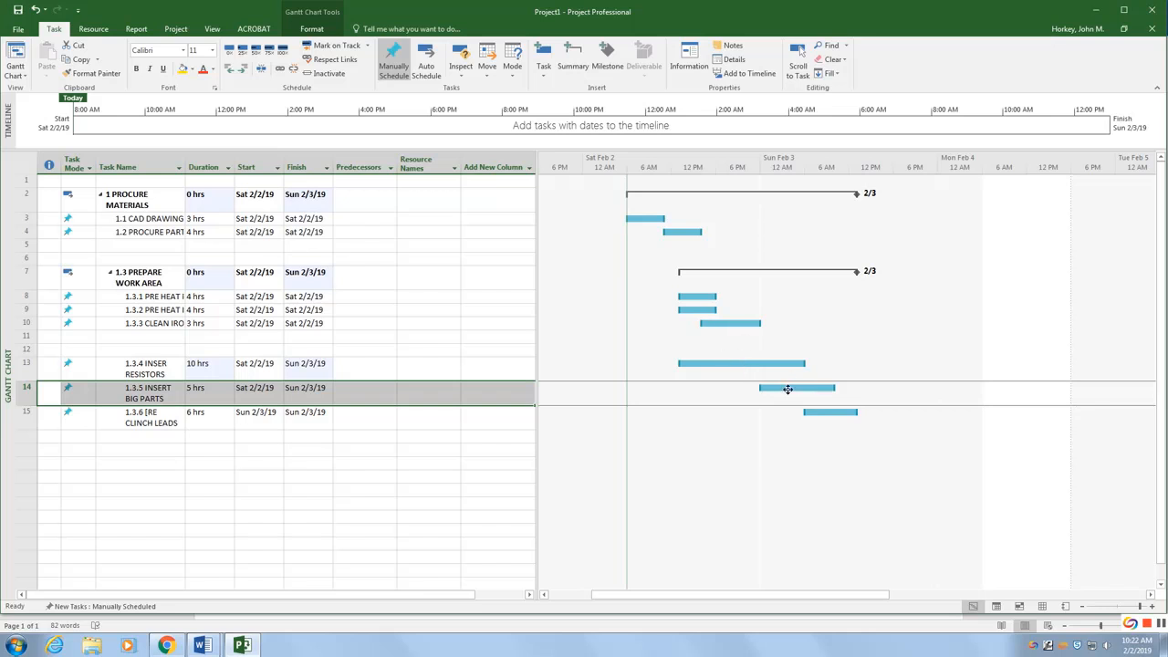
Step: Move the INSERT BIG PARTS bar to start Sun 2/3/19 spanning about 9 hours, and correct the last task name to PRE CLINCH LEADS
{"action": "left_click_drag", "start_coordinate": [788, 388], "coordinate": [834, 388]}
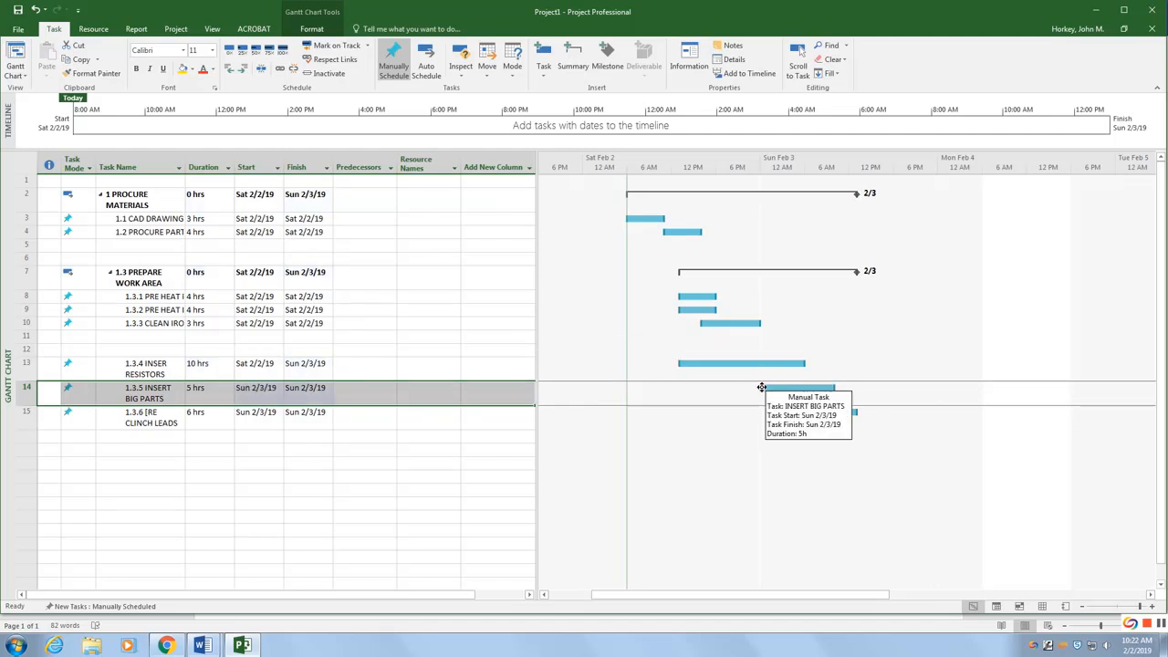
{"action": "left_click_drag", "start_coordinate": [761, 387], "coordinate": [773, 388]}
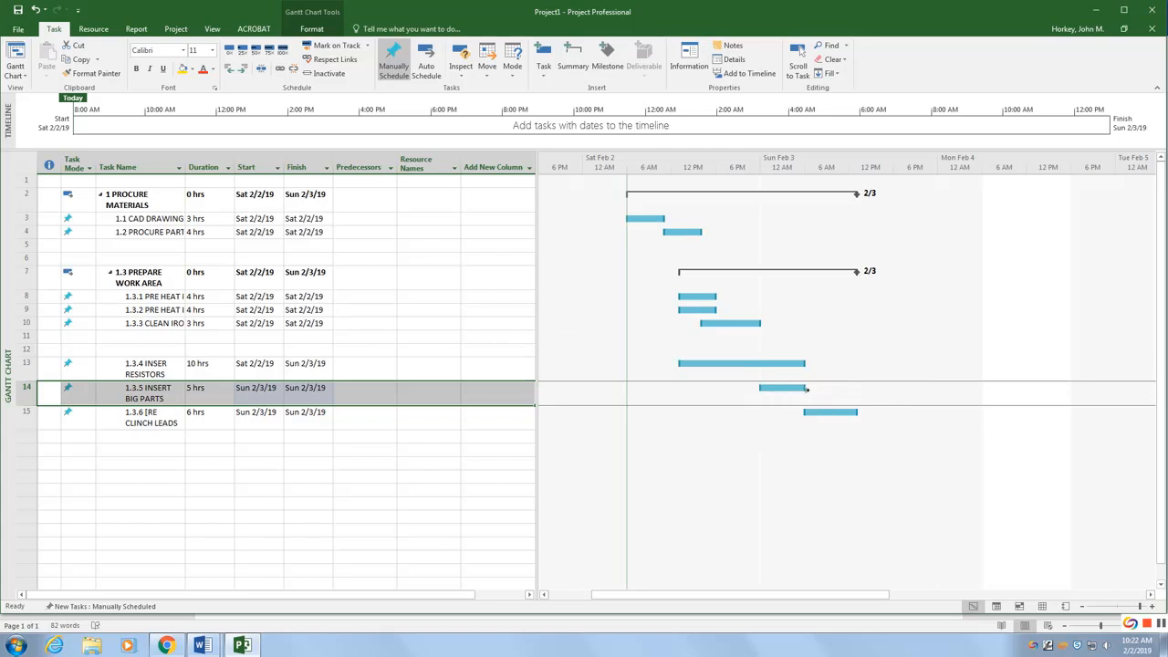
{"action": "left_click_drag", "start_coordinate": [805, 387], "coordinate": [835, 388]}
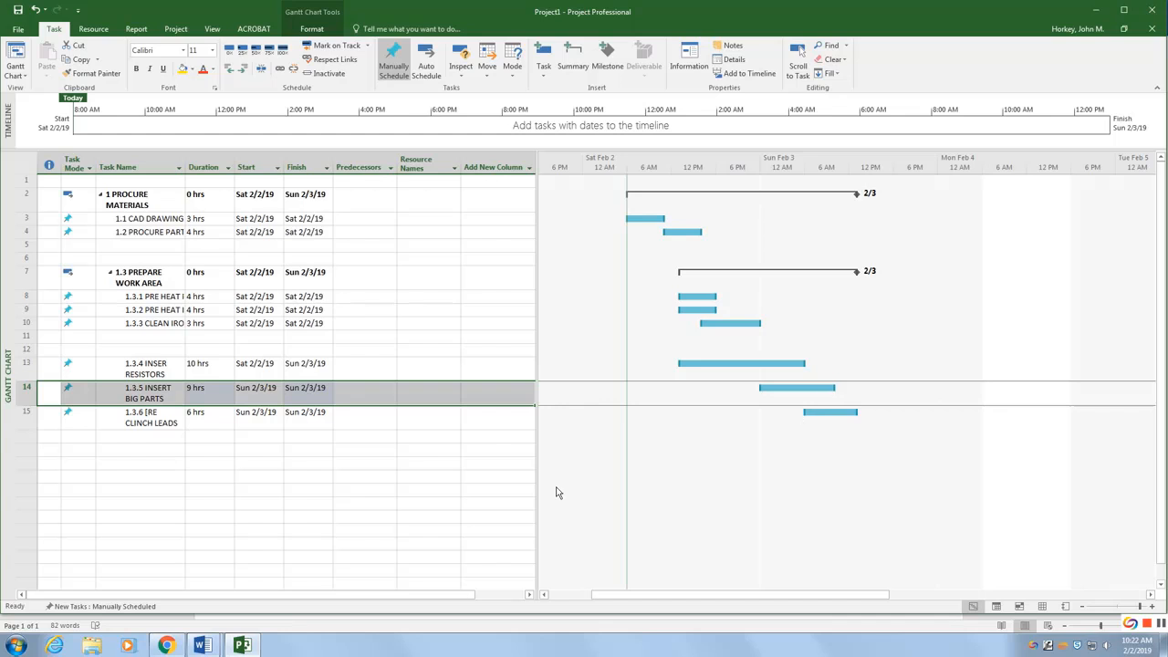
{"action": "left_click", "coordinate": [244, 436]}
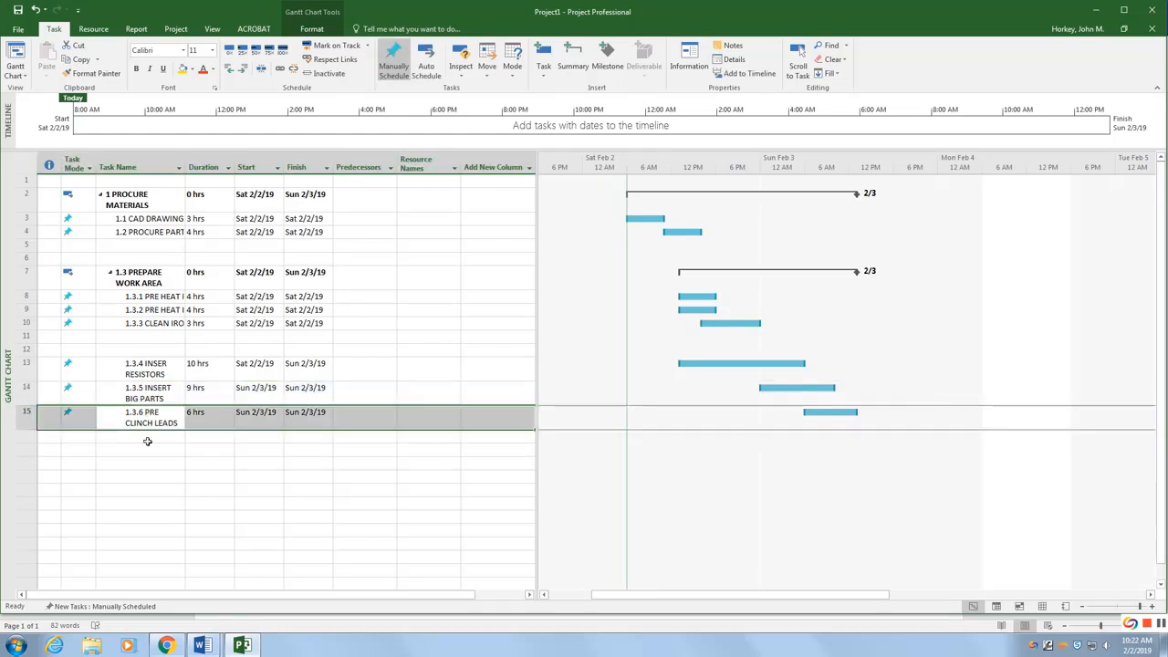
Step: Compare the schedule with the reference Gantt chart in the CIRCUIT BOARD document
{"action": "left_click", "coordinate": [203, 645]}
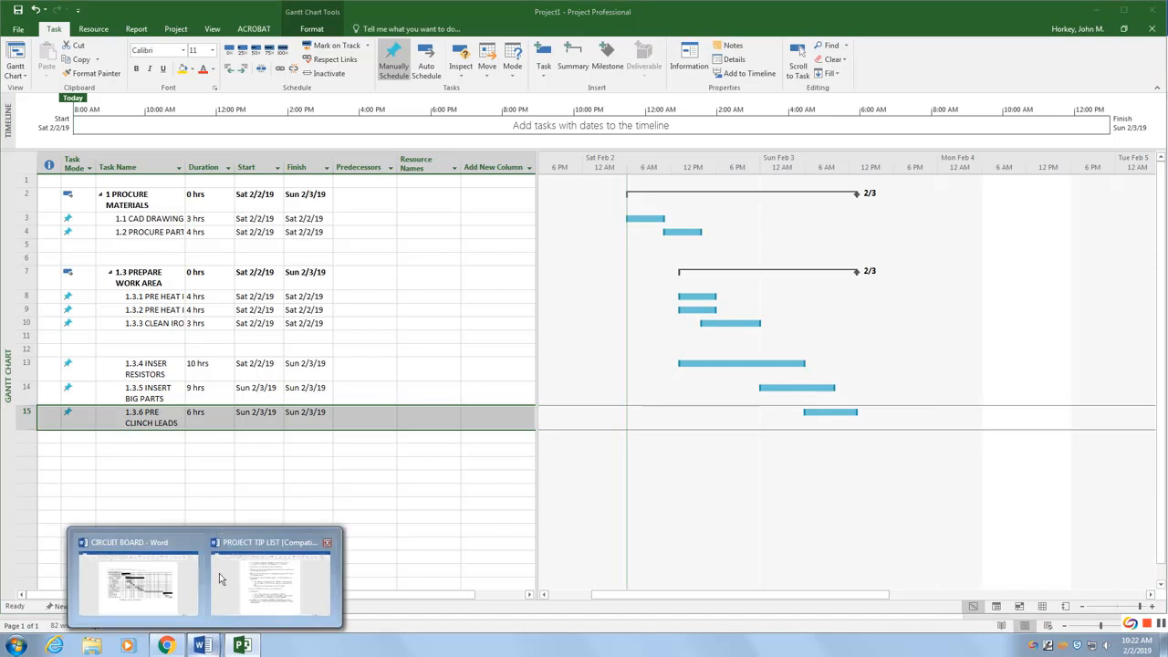
{"action": "left_click", "coordinate": [146, 582]}
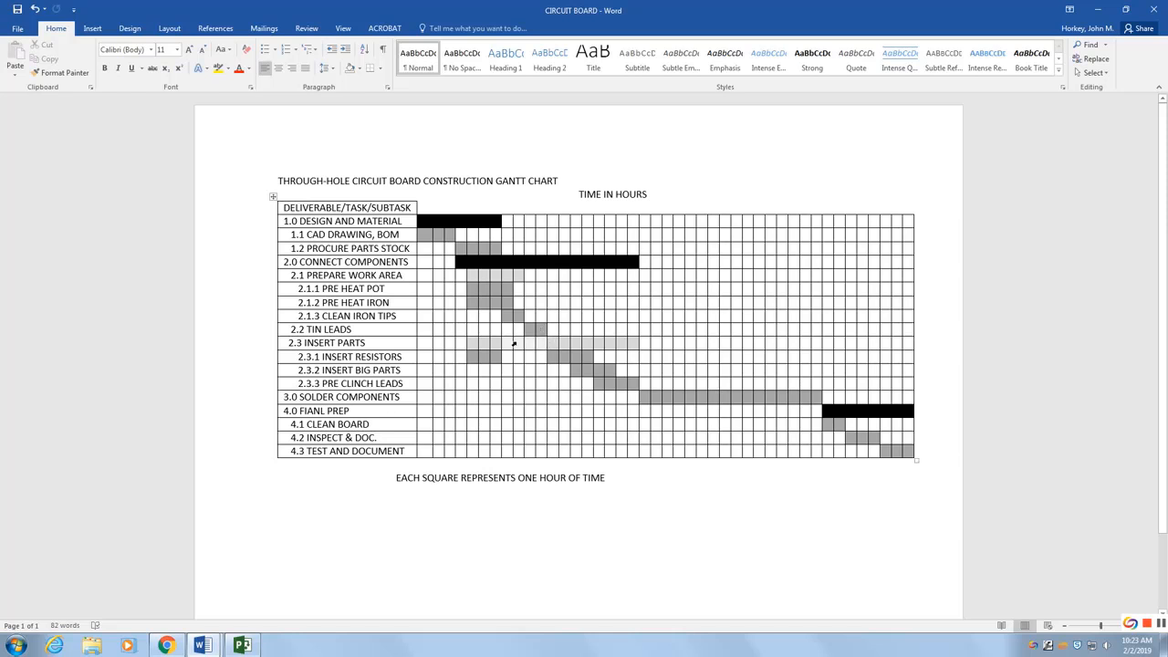
{"action": "left_click", "coordinate": [243, 644]}
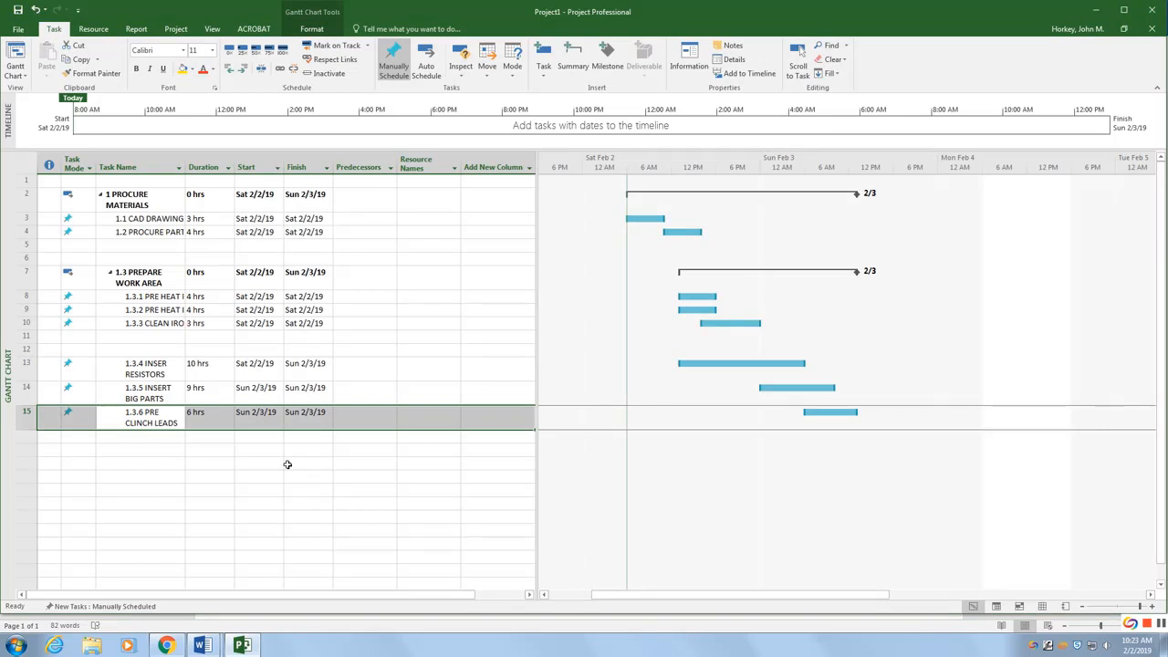
Step: Group INSER RESISTORS, INSERT BIG PARTS and PRE CLINCH LEADS under a new summary task
{"action": "left_click", "coordinate": [147, 370]}
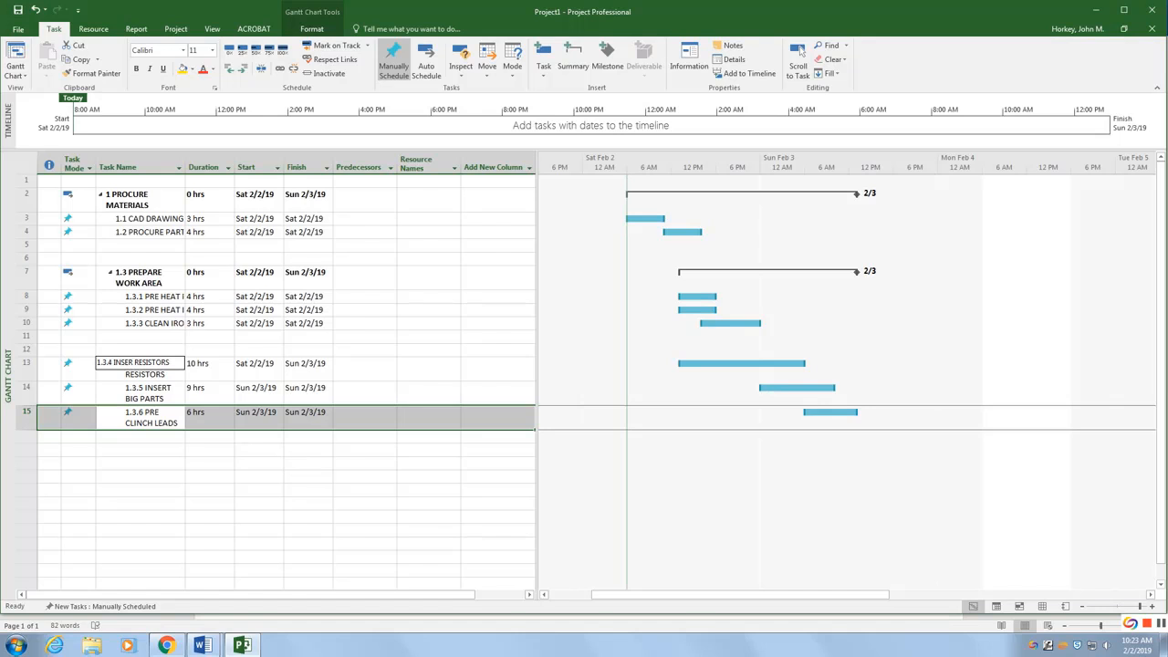
{"action": "left_click", "coordinate": [141, 365]}
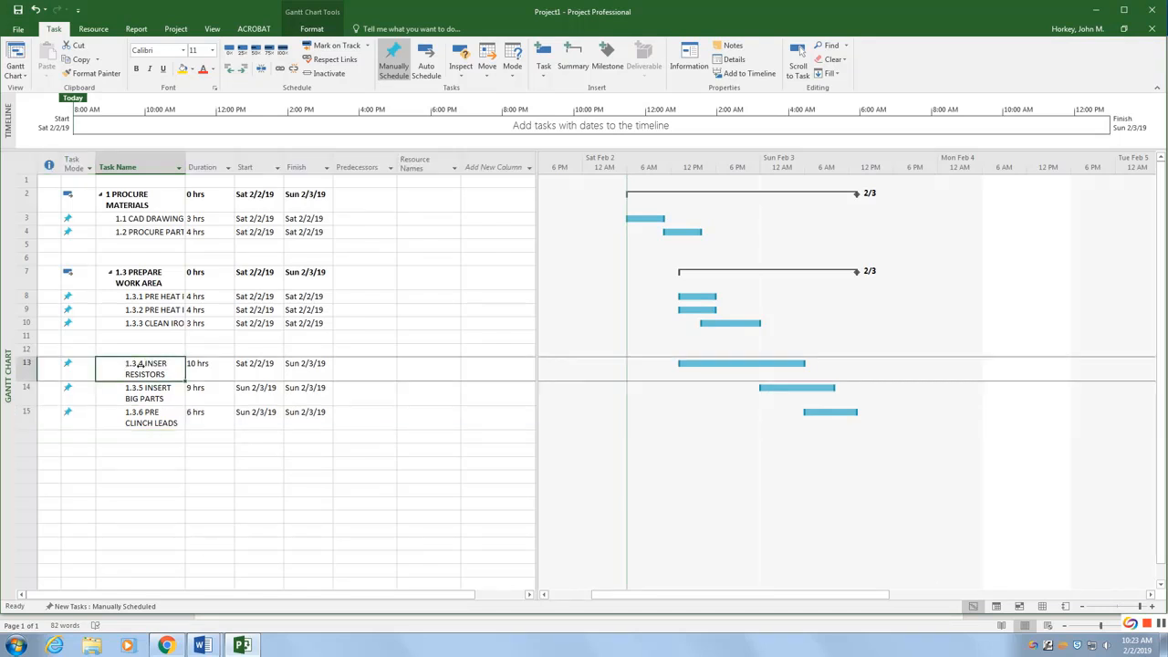
{"action": "key", "text": "shift+Down"}
{"action": "key", "text": "shift+Down"}
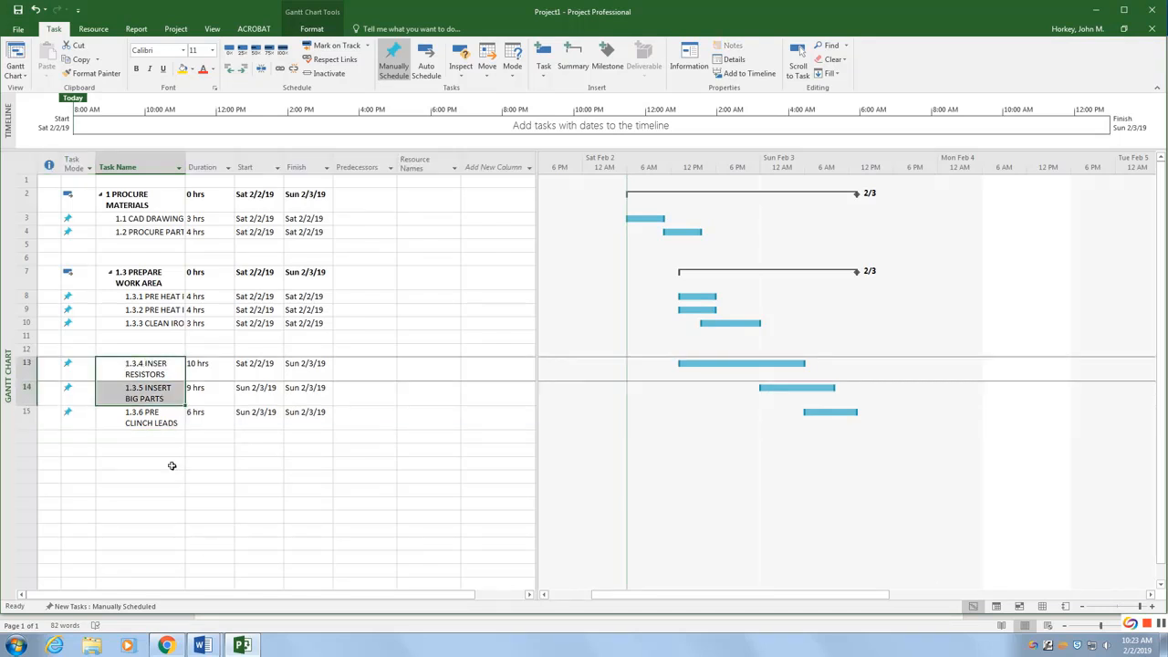
{"action": "left_click", "coordinate": [572, 73]}
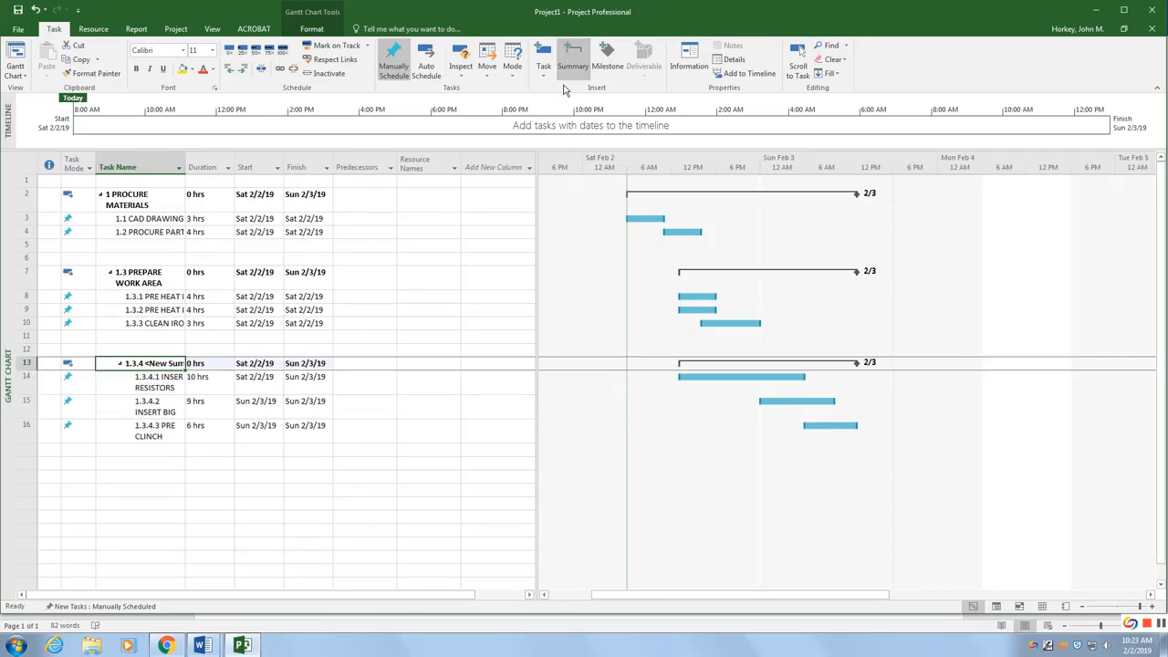
Step: Add a TIN LEADS task in the empty row above the new summary with a duration of 2 hours
{"action": "left_click", "coordinate": [137, 351]}
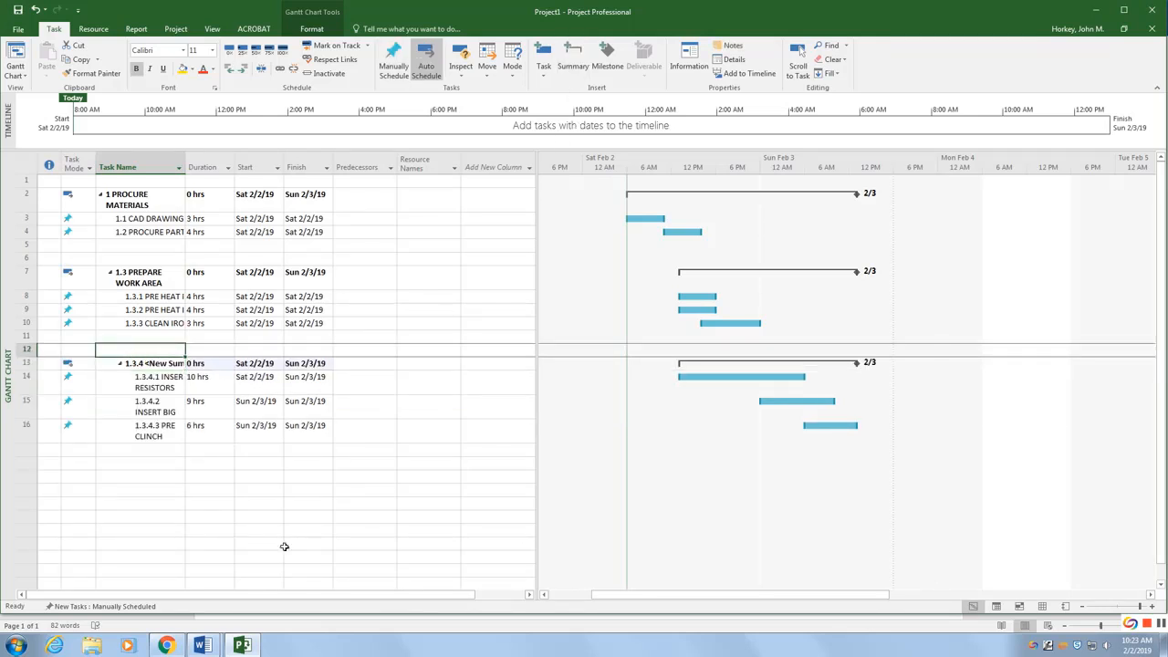
{"action": "type", "text": "TIN LEADS"}
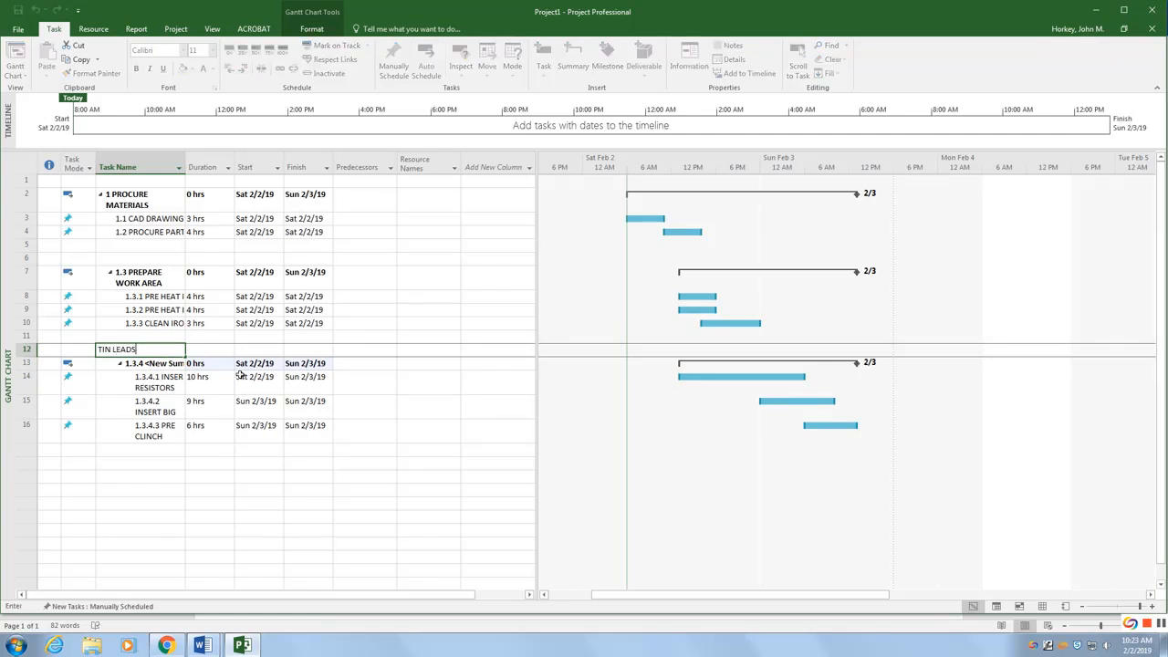
{"action": "left_click", "coordinate": [213, 353]}
{"action": "type", "text": "2"}
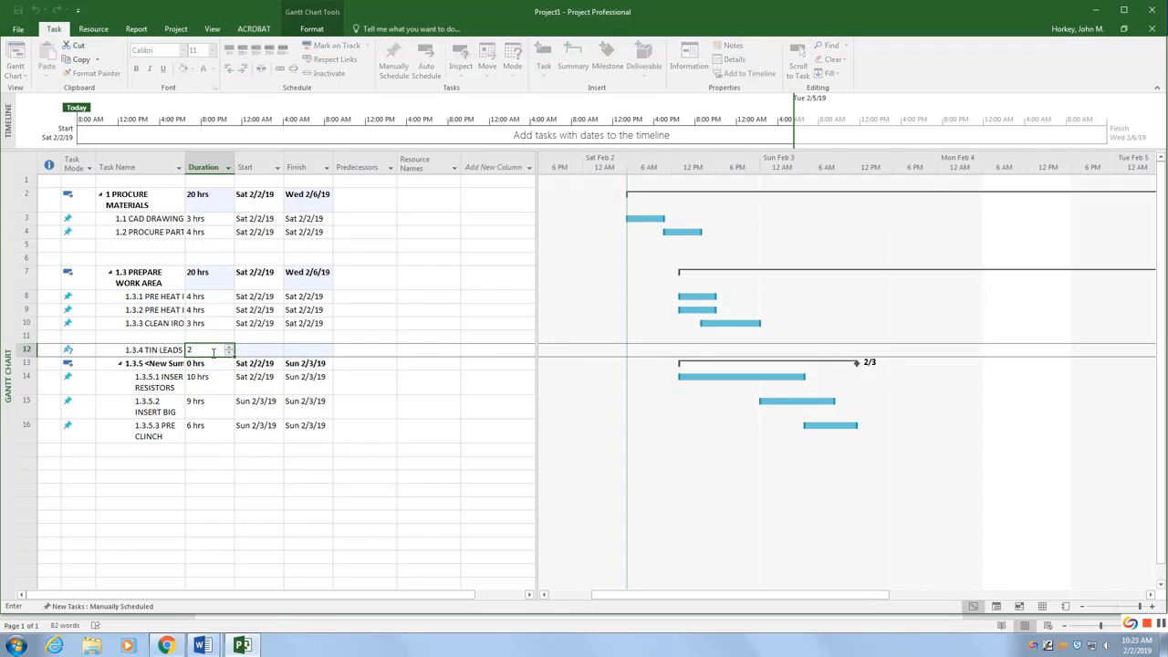
{"action": "key", "text": "Return"}
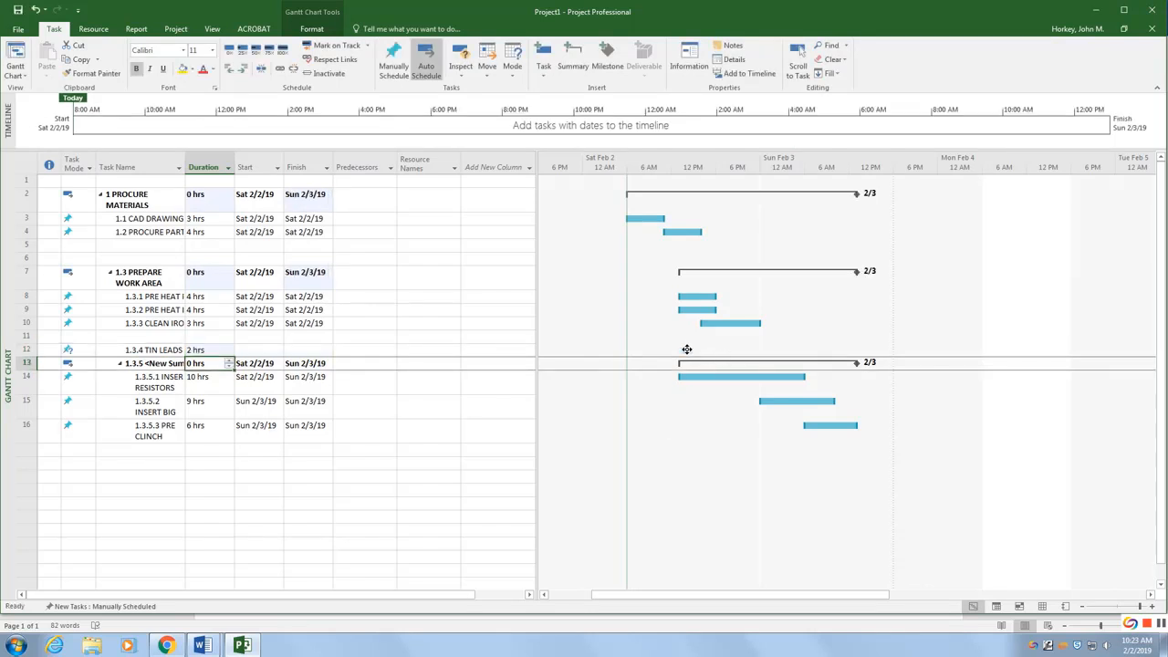
Step: Move the TIN LEADS bar to start Sun 2/3/19 and shorten it to about 1 hour
{"action": "left_click_drag", "start_coordinate": [687, 349], "coordinate": [765, 352]}
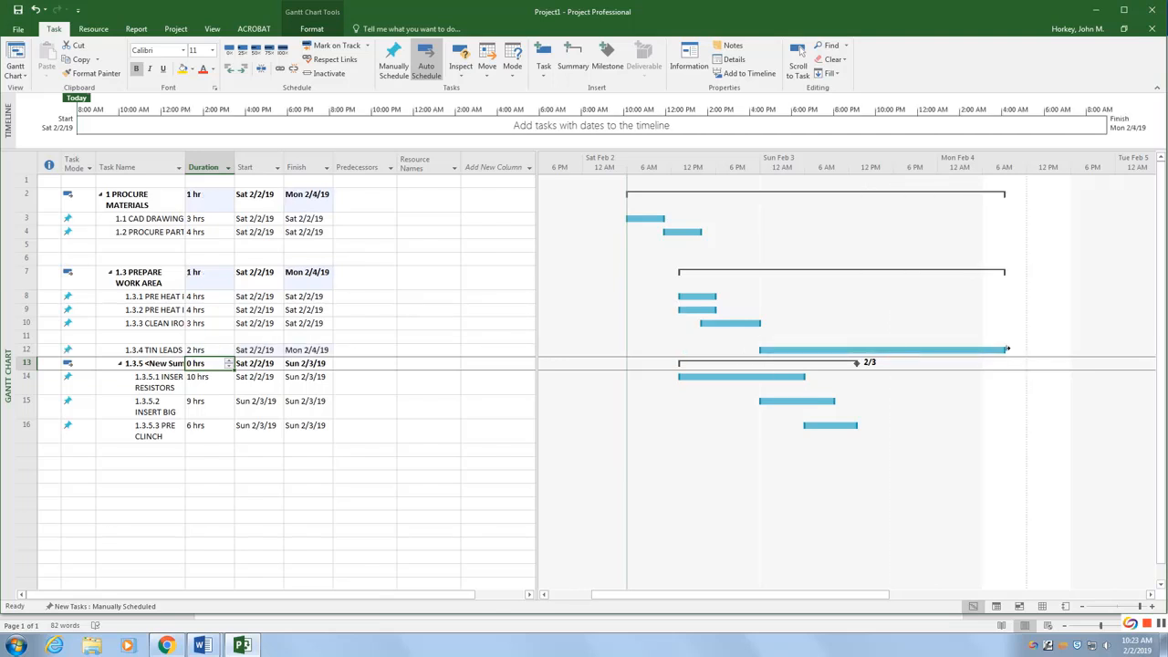
{"action": "left_click_drag", "start_coordinate": [1007, 349], "coordinate": [806, 354]}
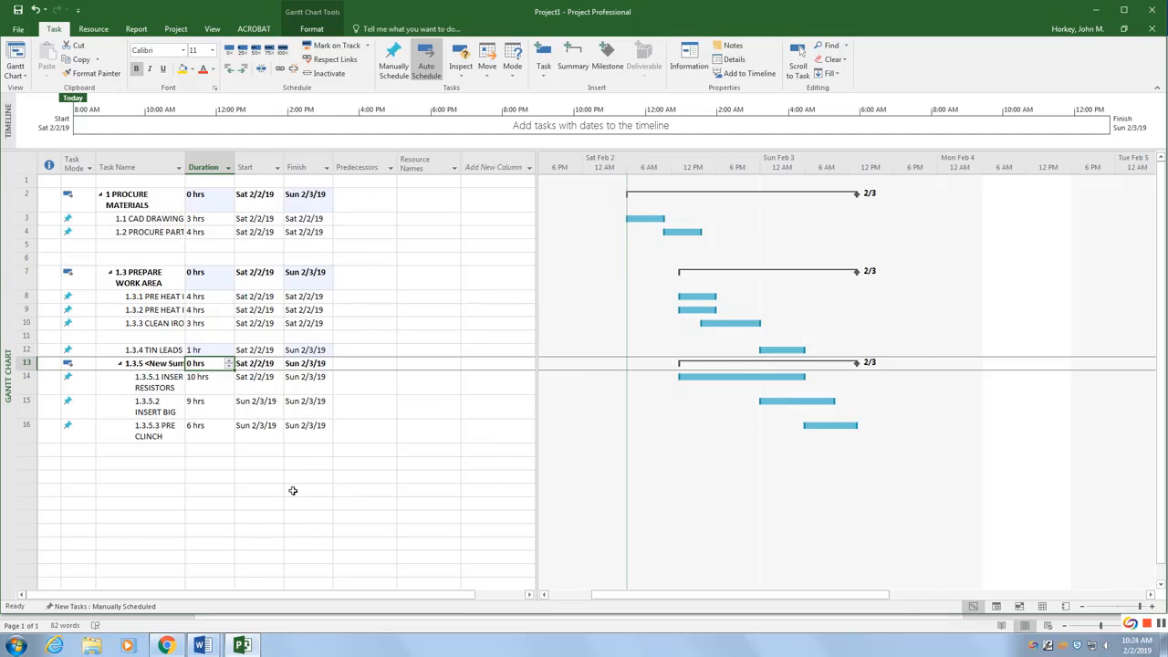
Step: Rename the new summary task INSERT PARTS
{"action": "double_click", "coordinate": [160, 363]}
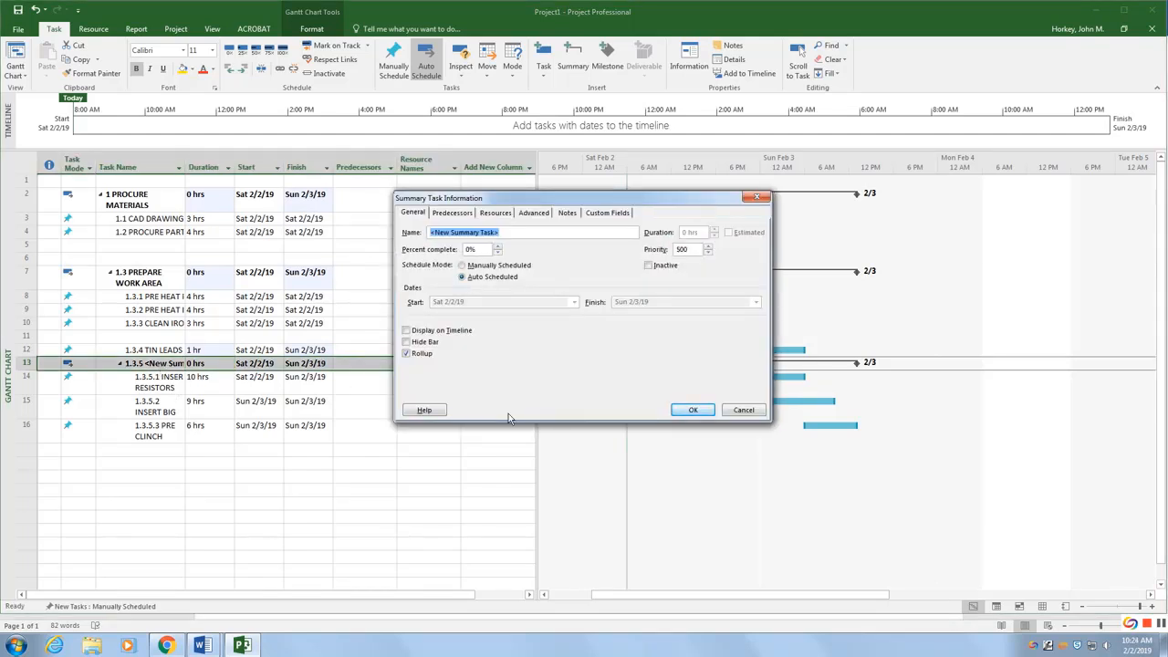
{"action": "type", "text": "INSERT PARTS"}
{"action": "left_click", "coordinate": [693, 410]}
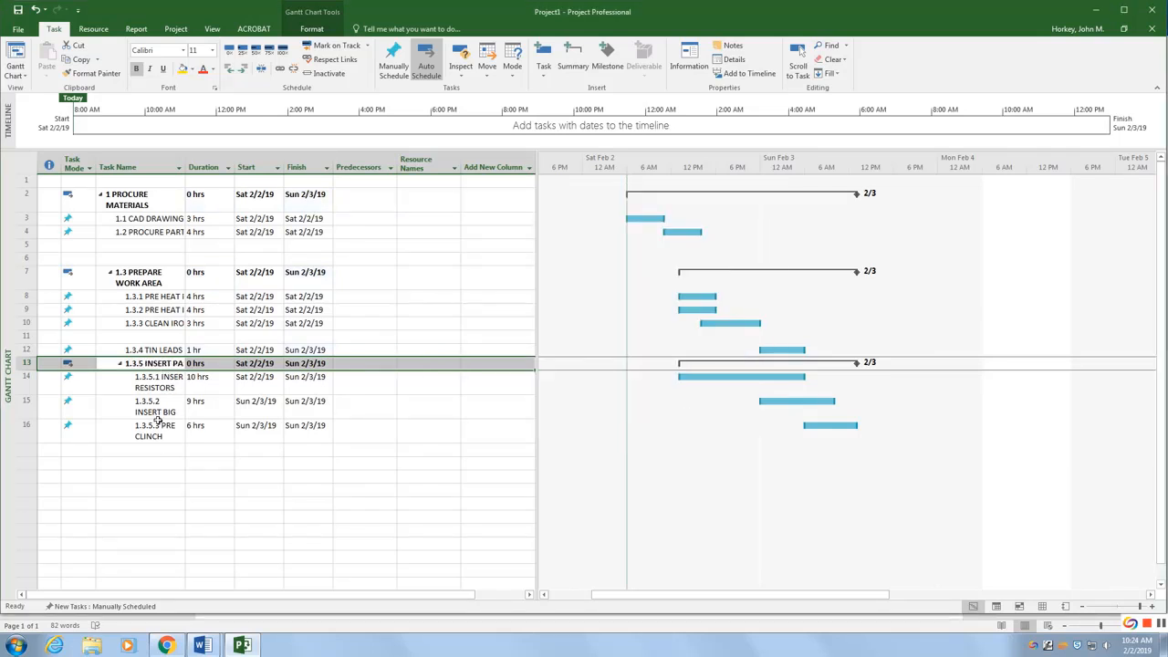
{"action": "left_click", "coordinate": [154, 364]}
Step: Compare the task hierarchy with the reference Gantt chart in the CIRCUIT BOARD document
{"action": "mouse_move", "coordinate": [203, 647]}
{"action": "left_click", "coordinate": [156, 582]}
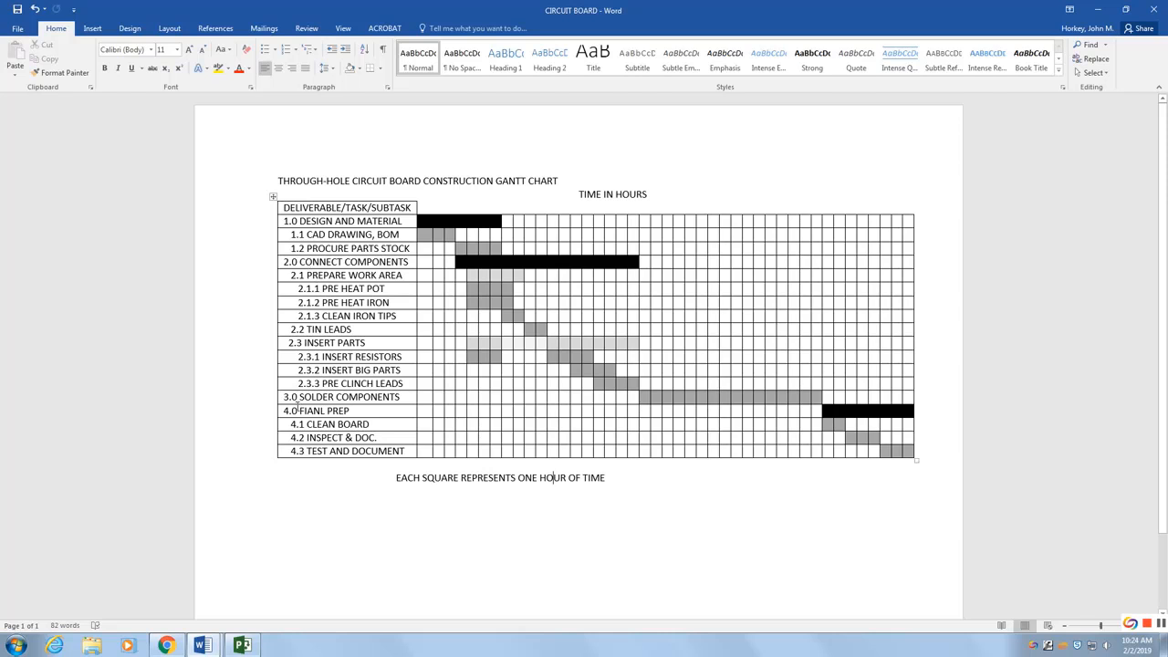
{"action": "left_click", "coordinate": [242, 646]}
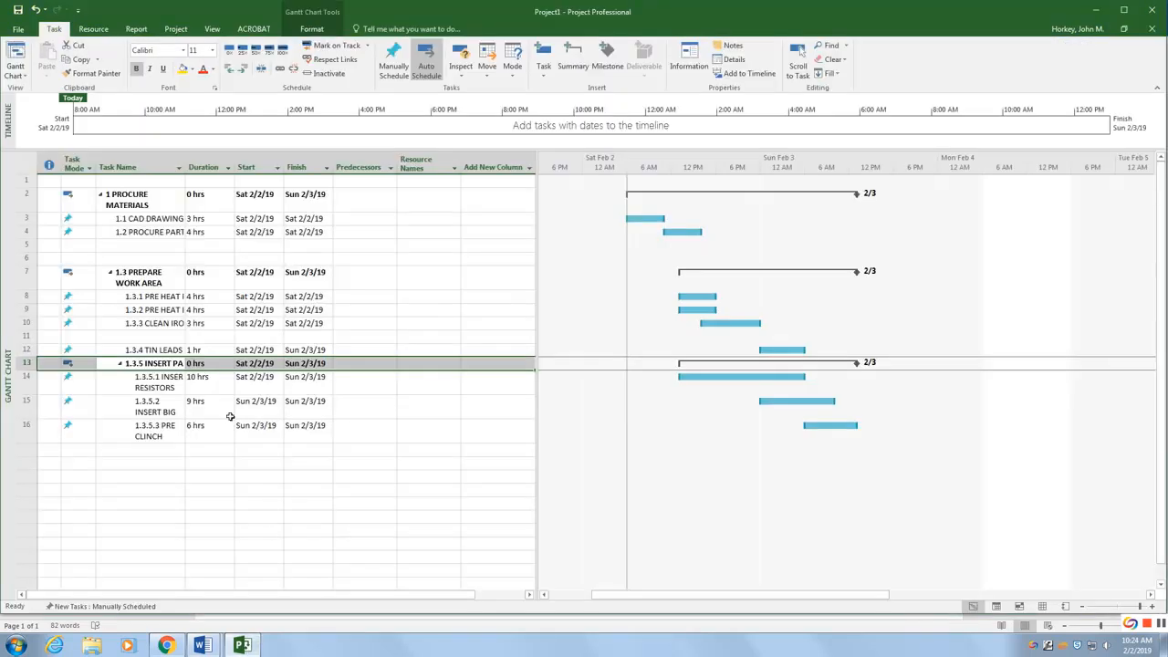
Step: Group PREPARE WORK AREA through the INSERT PARTS tasks under a new summary task
{"action": "left_click", "coordinate": [143, 283]}
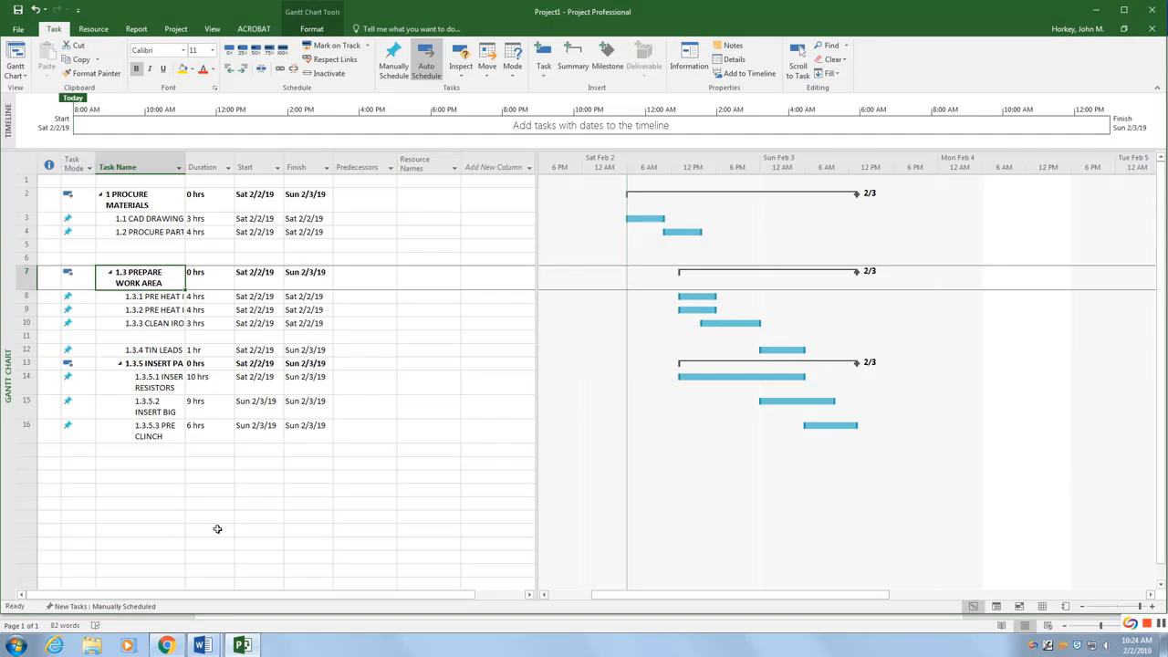
{"action": "key", "text": "shift+Down"}
{"action": "key", "text": "shift+Down"}
{"action": "key", "text": "shift+Down"}
{"action": "key", "text": "shift+Down"}
{"action": "key", "text": "shift+Down"}
{"action": "key", "text": "shift+Down"}
{"action": "key", "text": "shift+Down"}
{"action": "key", "text": "shift+Down"}
{"action": "key", "text": "shift+Down"}
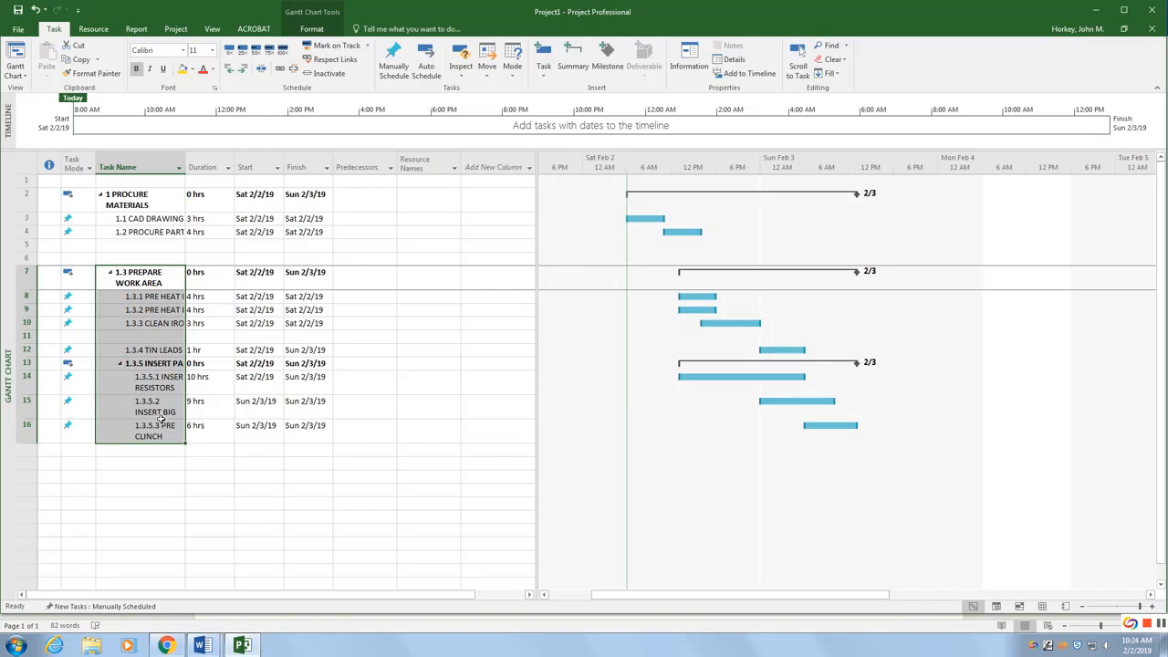
{"action": "left_click", "coordinate": [573, 61]}
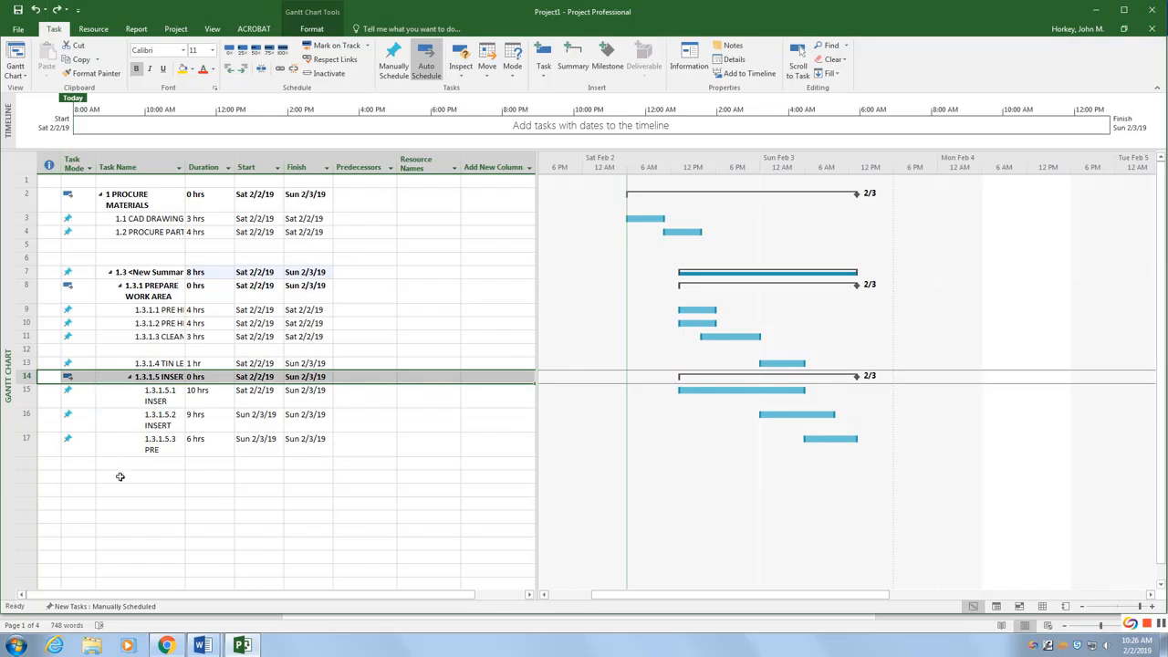
Step: Outdent the new summary task and all its subtasks so it becomes top-level task 2
{"action": "left_click", "coordinate": [121, 478]}
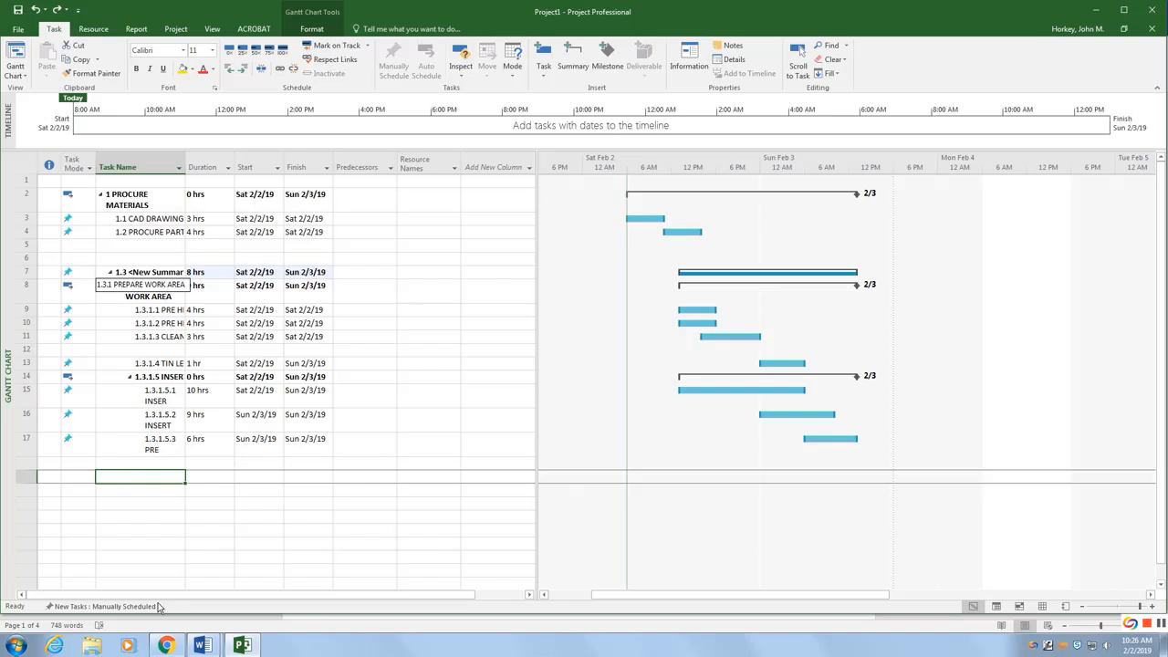
{"action": "left_click", "coordinate": [137, 466]}
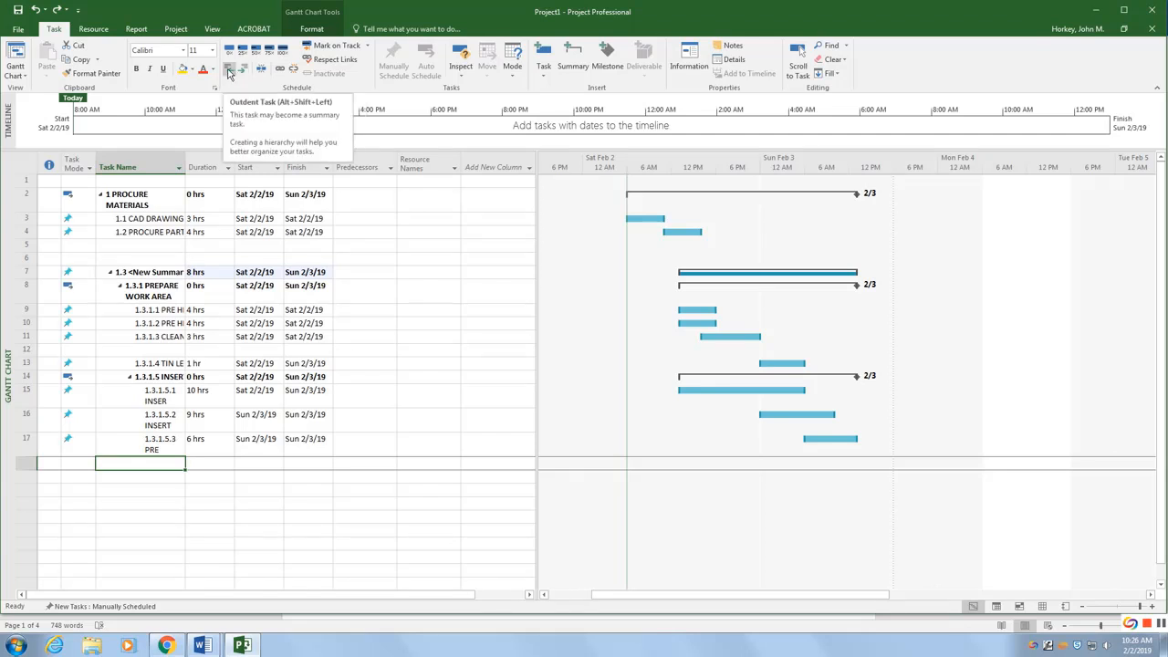
{"action": "left_click", "coordinate": [142, 272]}
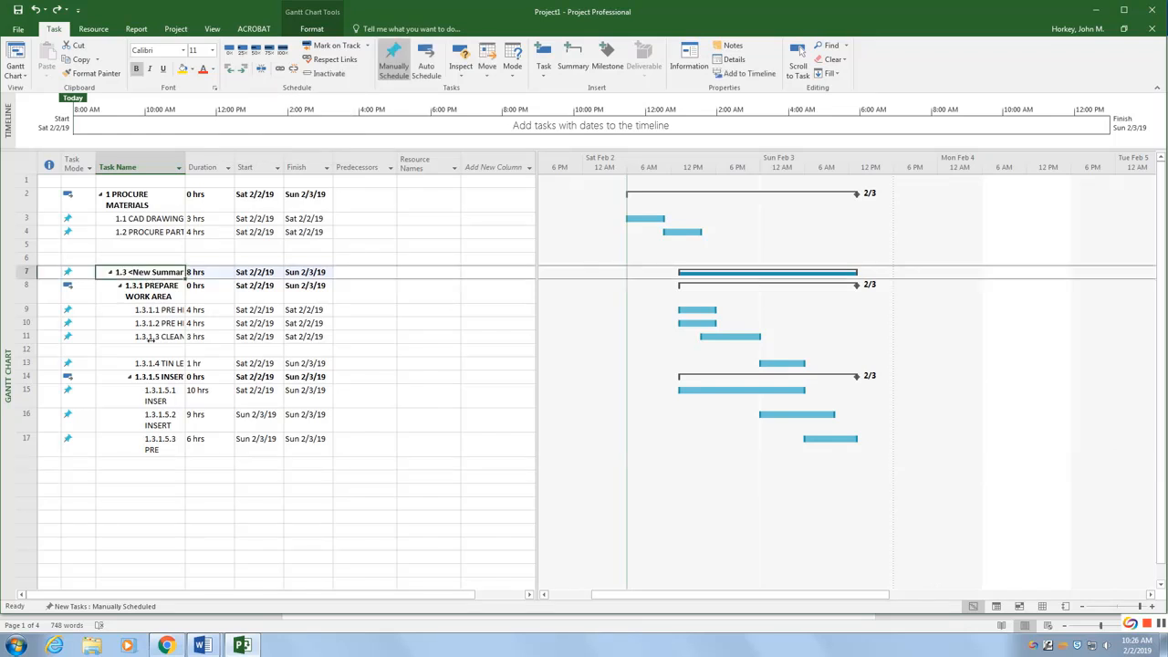
{"action": "key", "text": "shift+Down"}
{"action": "key", "text": "shift+Down"}
{"action": "key", "text": "shift+Down"}
{"action": "key", "text": "shift+Down"}
{"action": "key", "text": "shift+Down"}
{"action": "key", "text": "shift+Down"}
{"action": "key", "text": "shift+Down"}
{"action": "key", "text": "shift+Down"}
{"action": "key", "text": "shift+Down"}
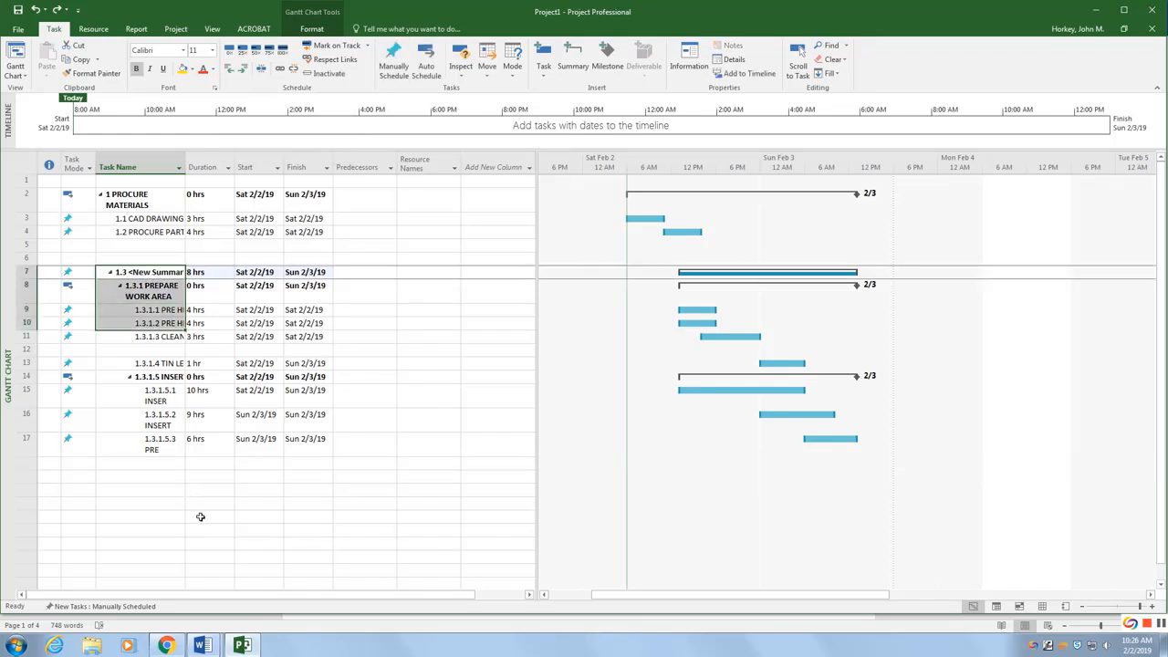
{"action": "key", "text": "shift+Down"}
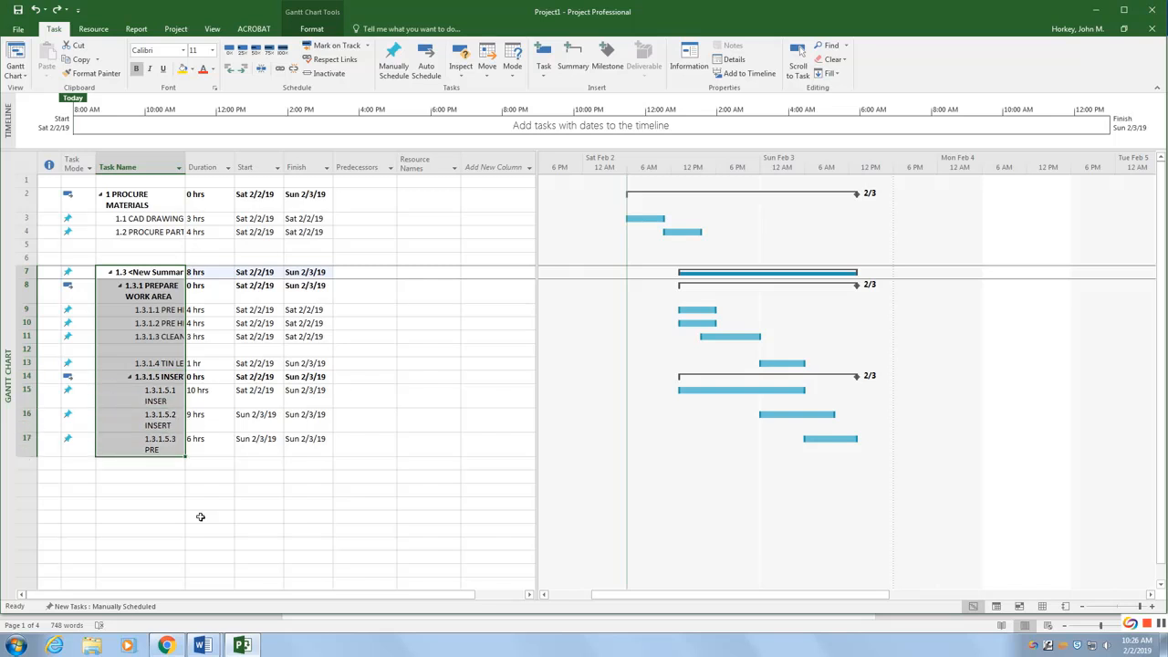
{"action": "left_click", "coordinate": [229, 73]}
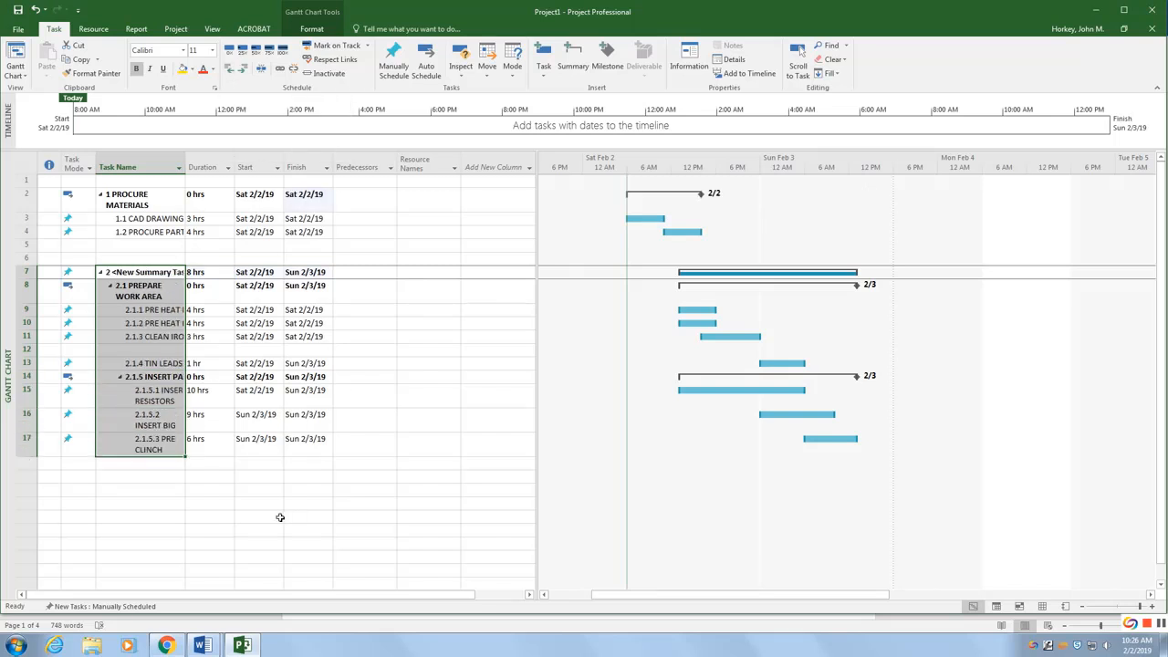
{"action": "left_click", "coordinate": [248, 505]}
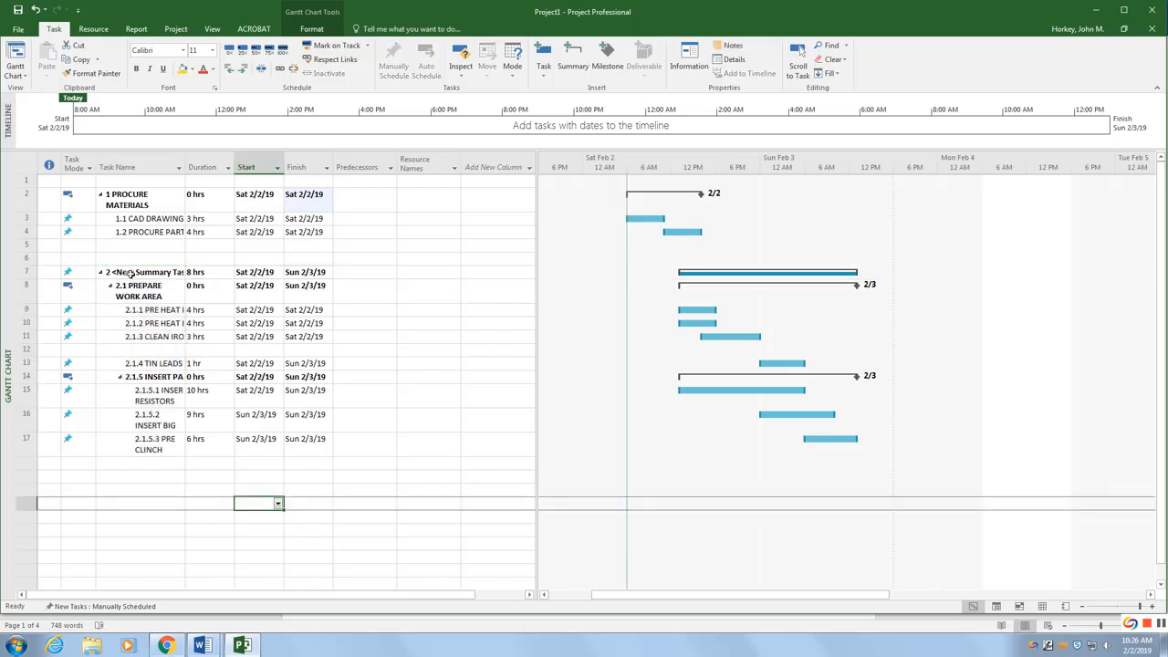
Step: Rename the new top-level summary task CONNECT COMPONENTS, checking the name against the reference Gantt chart
{"action": "mouse_move", "coordinate": [203, 645]}
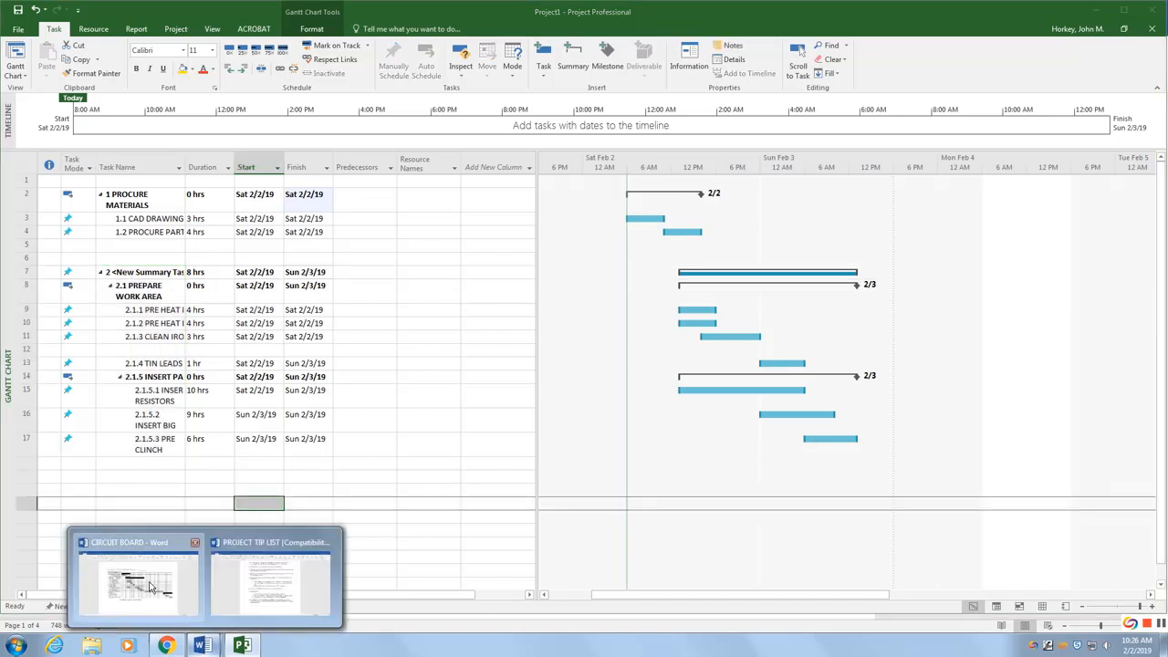
{"action": "left_click", "coordinate": [147, 585]}
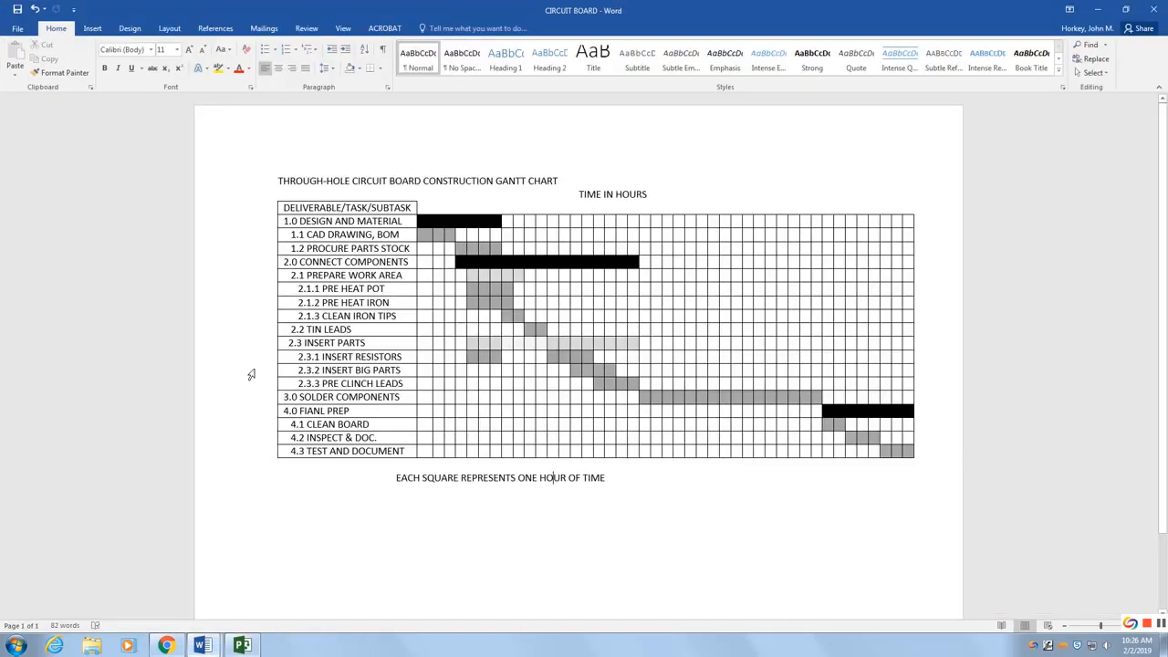
{"action": "left_click", "coordinate": [242, 645]}
{"action": "double_click", "coordinate": [142, 279]}
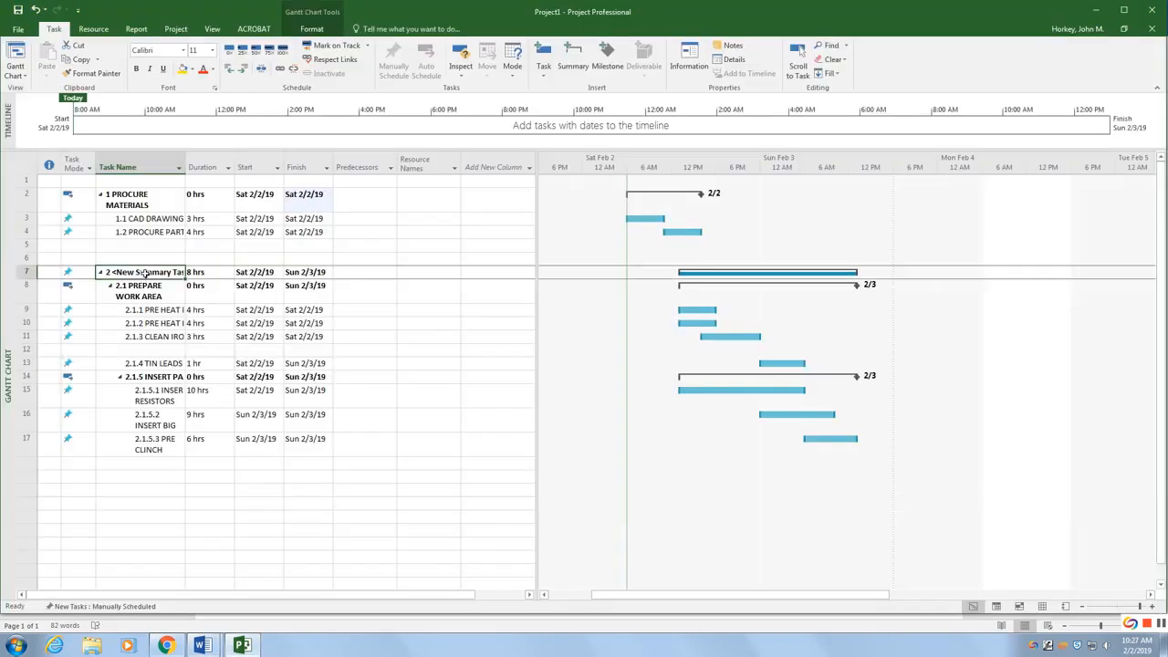
{"action": "type", "text": "CONNECT COMPONENTS"}
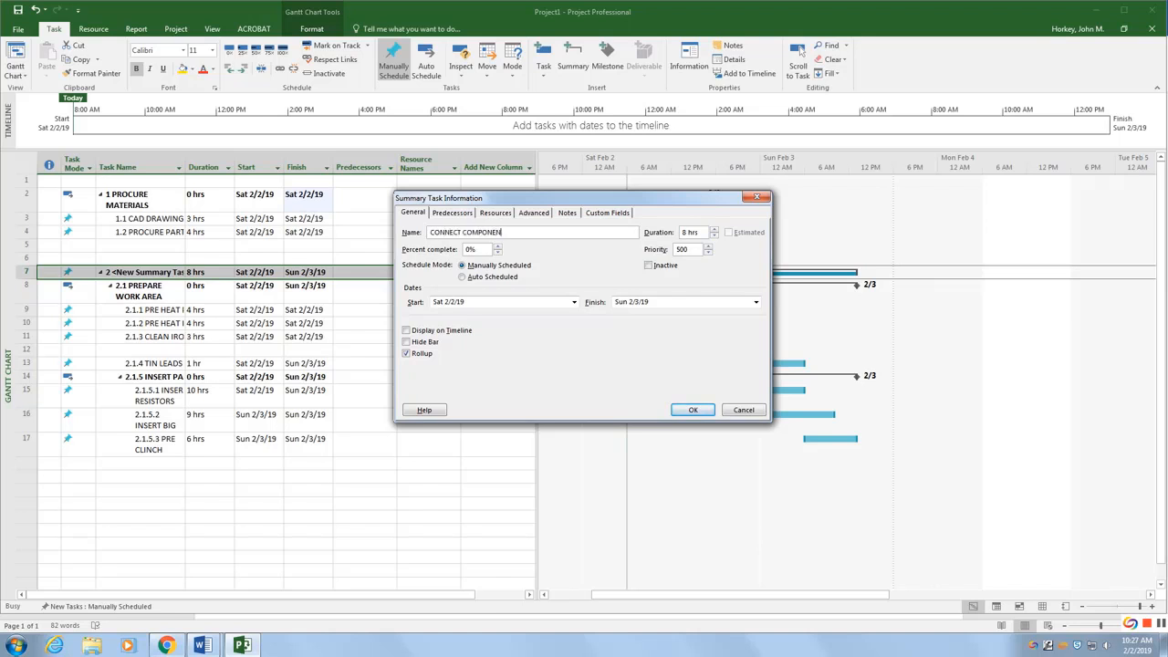
{"action": "left_click", "coordinate": [680, 415]}
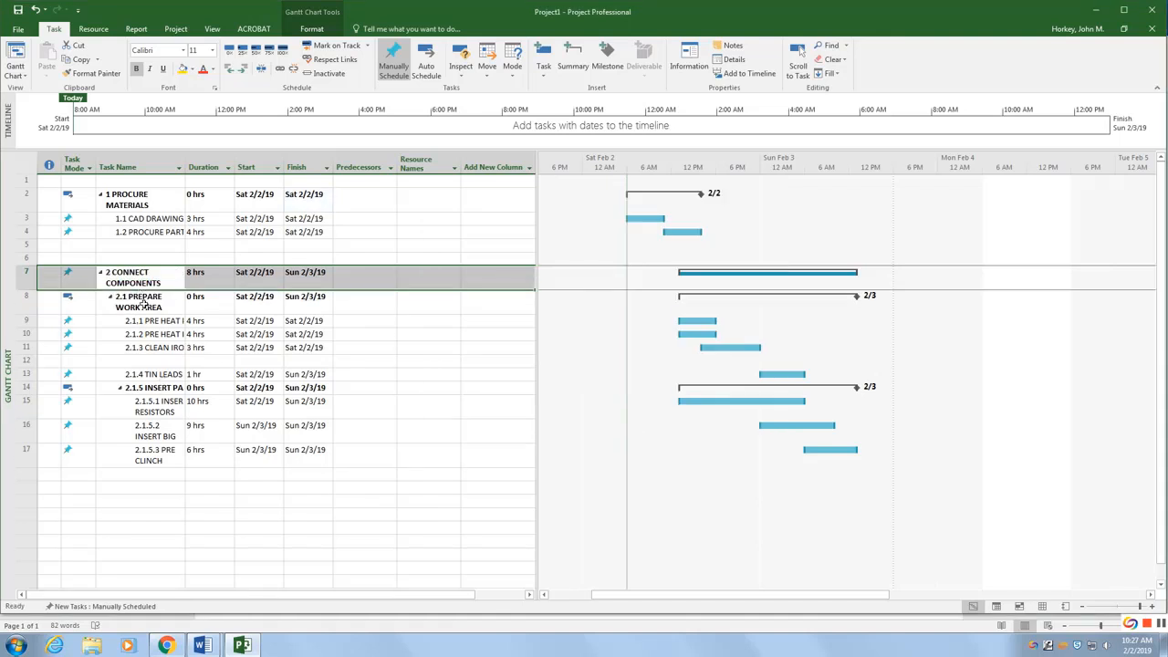
Step: Outdent TIN LEADS so it becomes subtask 2.2 directly under CONNECT COMPONENTS
{"action": "left_click", "coordinate": [126, 377]}
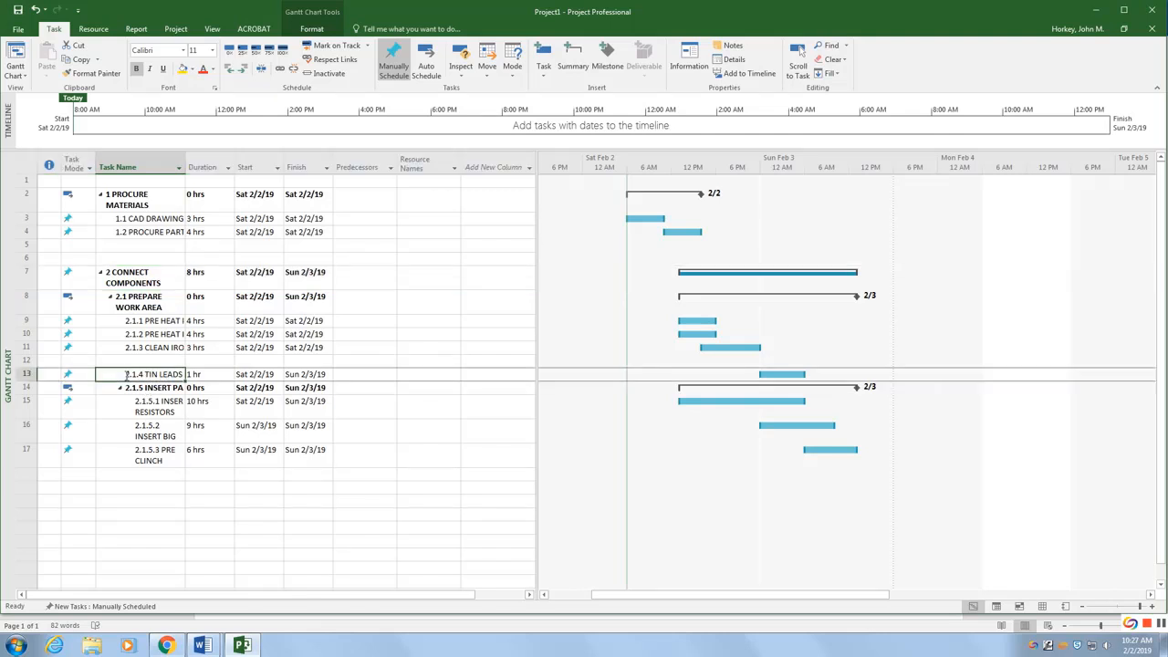
{"action": "left_click", "coordinate": [230, 69]}
{"action": "left_click", "coordinate": [157, 516]}
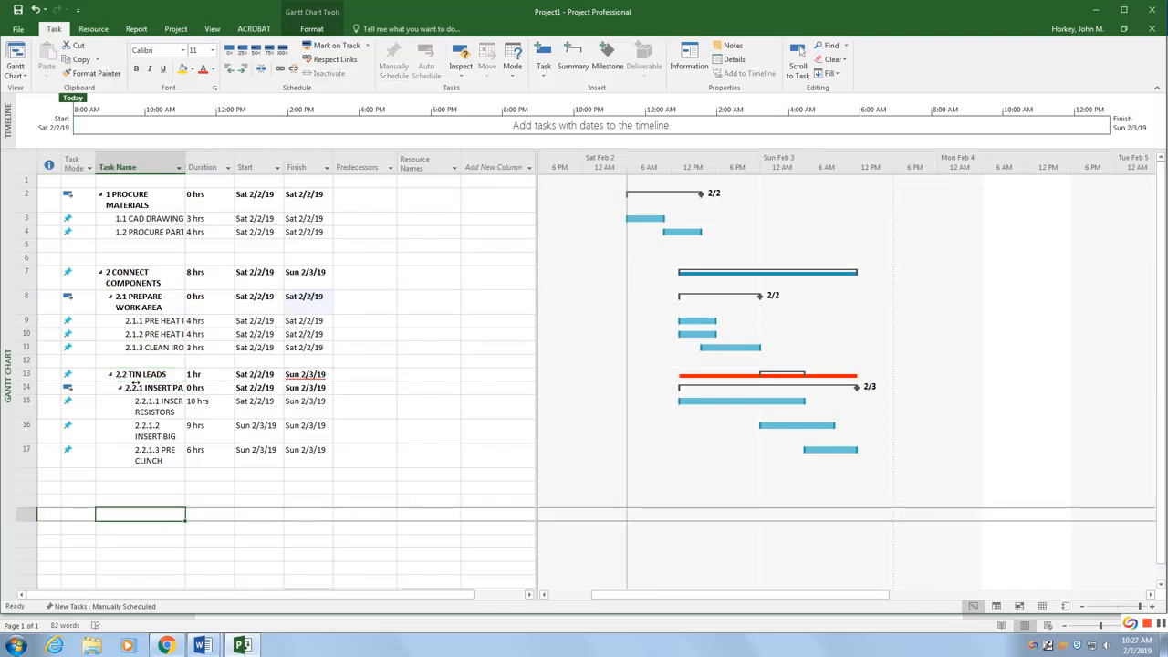
Step: Outdent the INSERT PARTS summary and its three subtasks so INSERT PARTS becomes task 2.3
{"action": "mouse_move", "coordinate": [203, 644]}
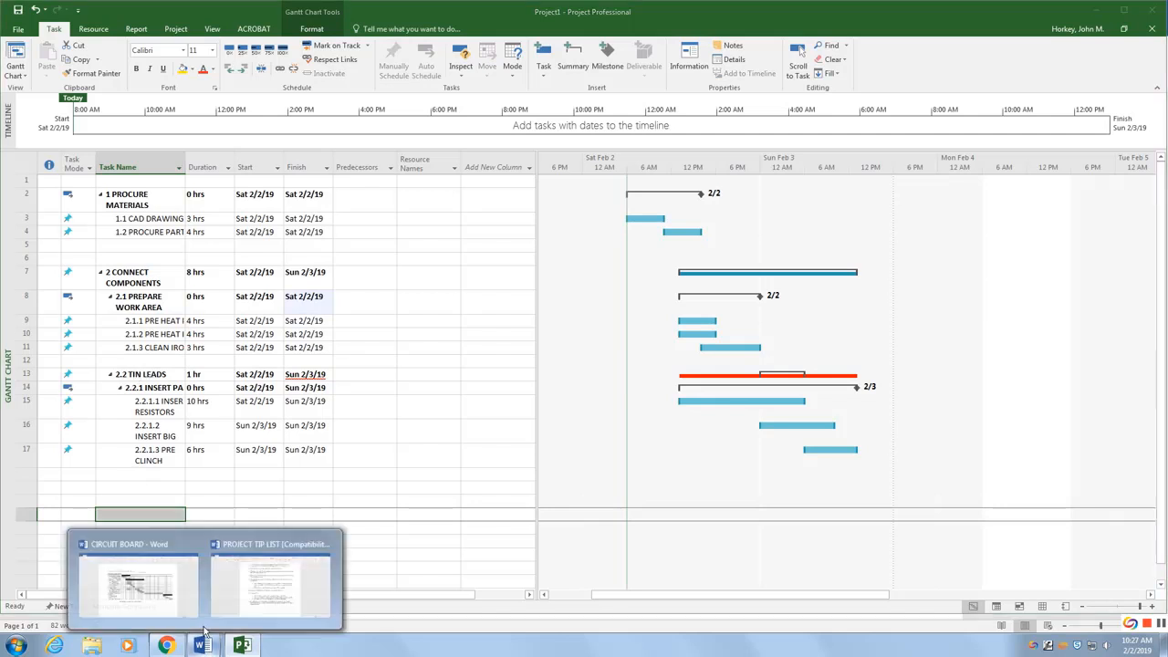
{"action": "left_click", "coordinate": [161, 584]}
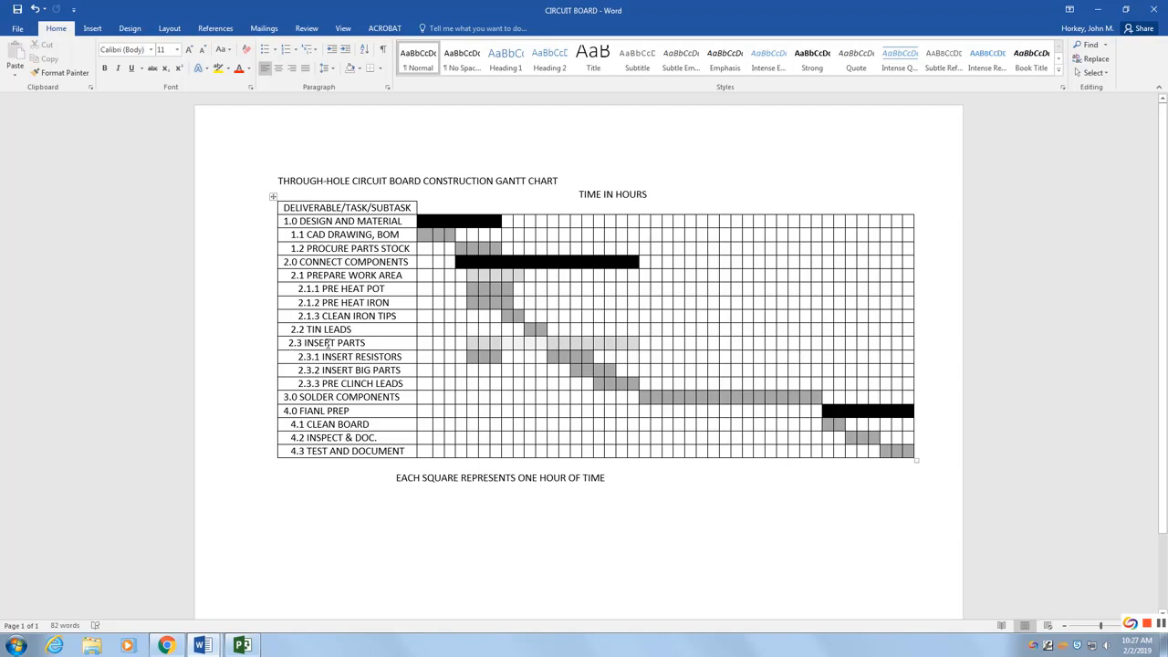
{"action": "left_click", "coordinate": [242, 646]}
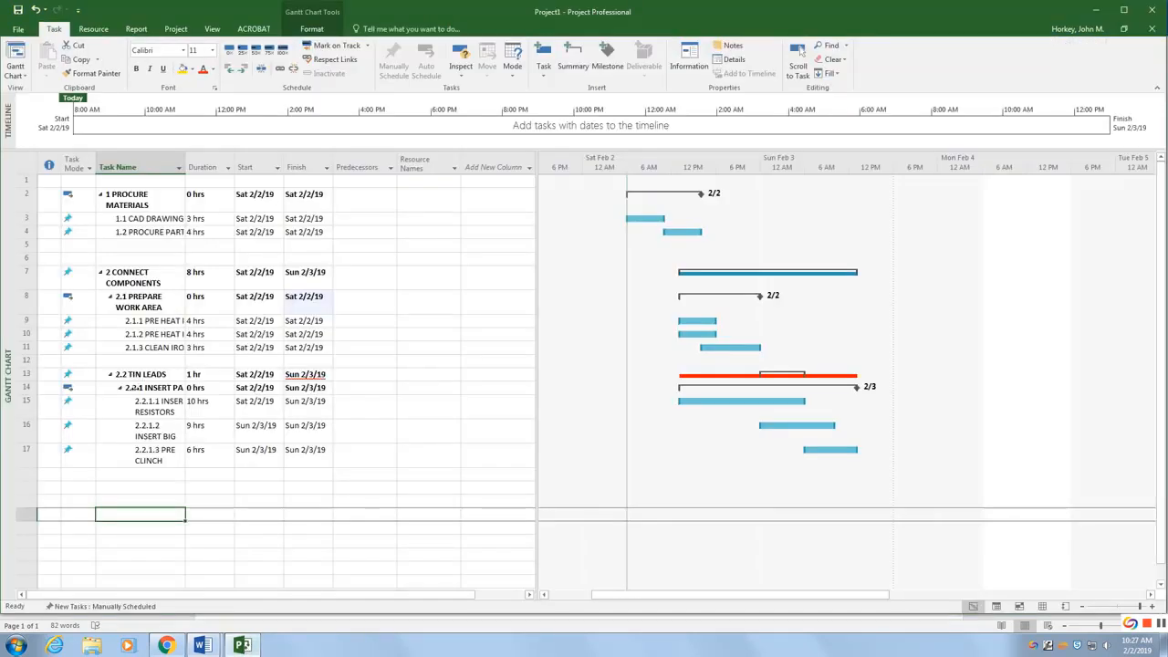
{"action": "left_click", "coordinate": [137, 388]}
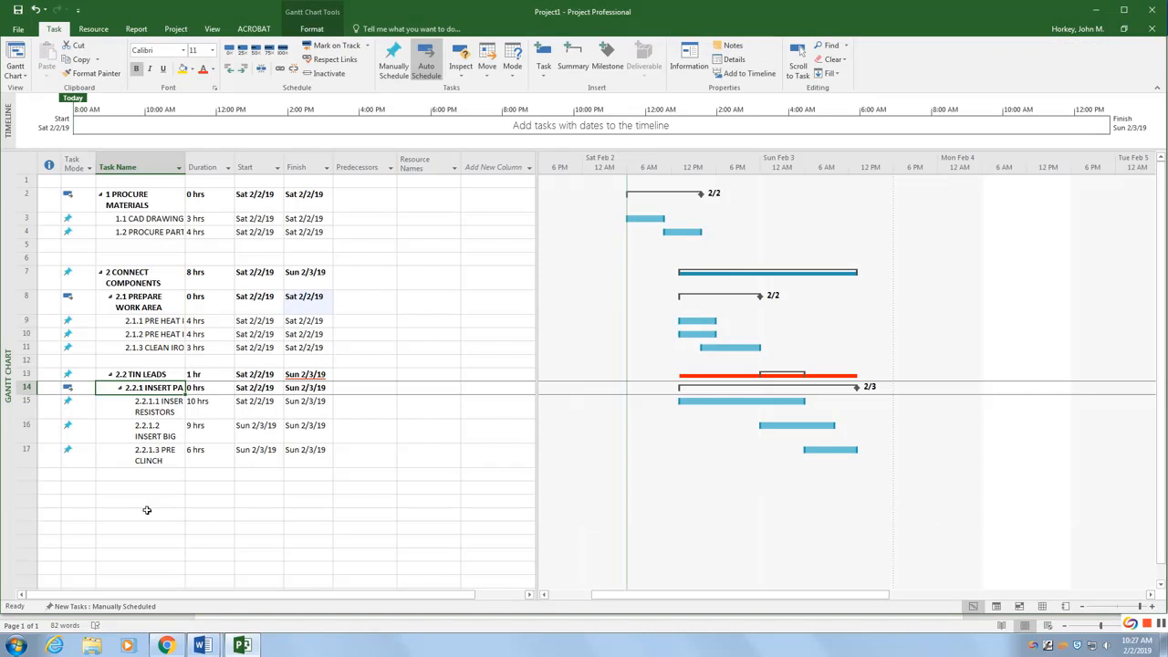
{"action": "key", "text": "shift+Down"}
{"action": "key", "text": "shift+Down"}
{"action": "key", "text": "shift+Down"}
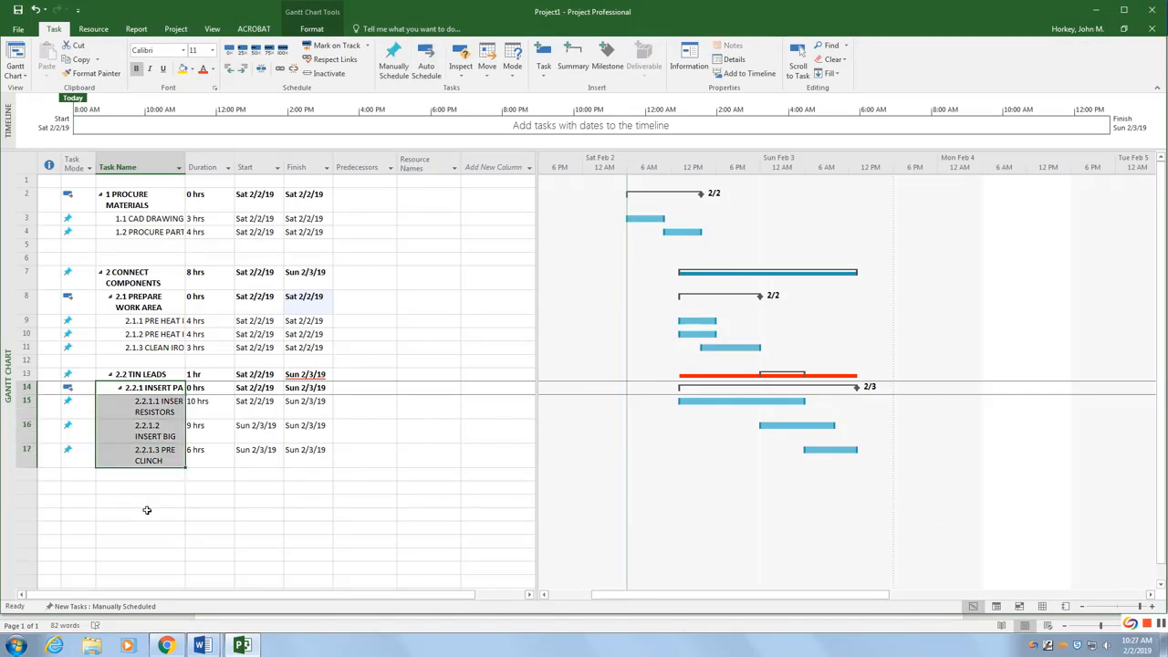
{"action": "left_click", "coordinate": [229, 69]}
{"action": "left_click", "coordinate": [172, 515]}
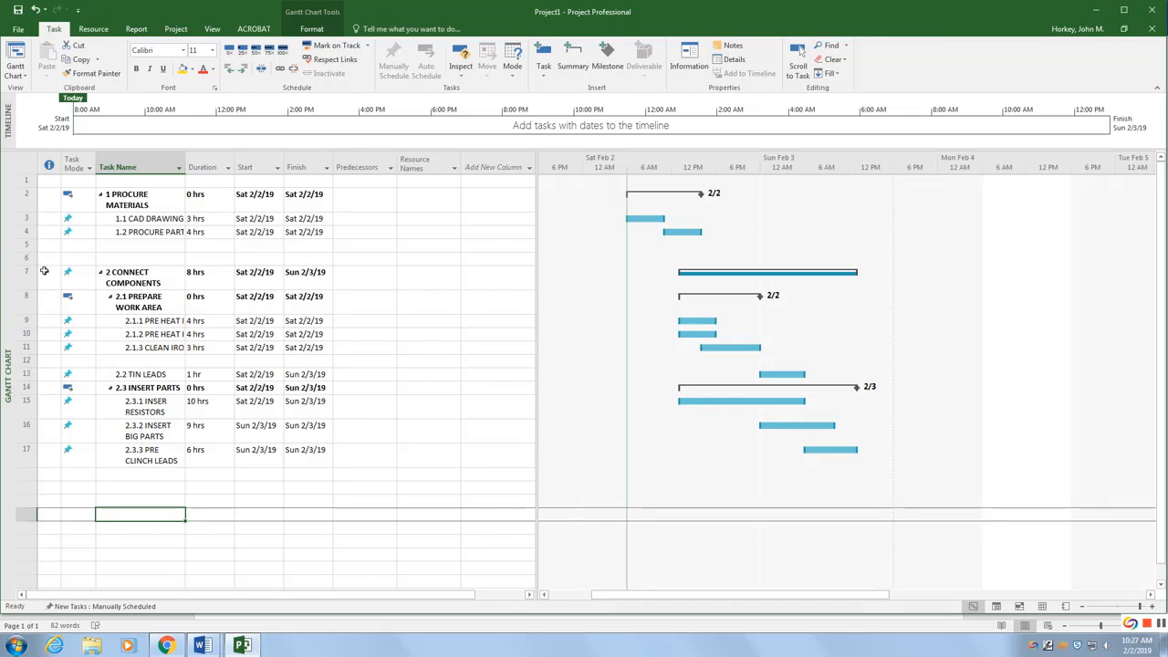
Step: Delete an empty row between PROCURE MATERIALS and CONNECT COMPONENTS
{"action": "left_click", "coordinate": [15, 247]}
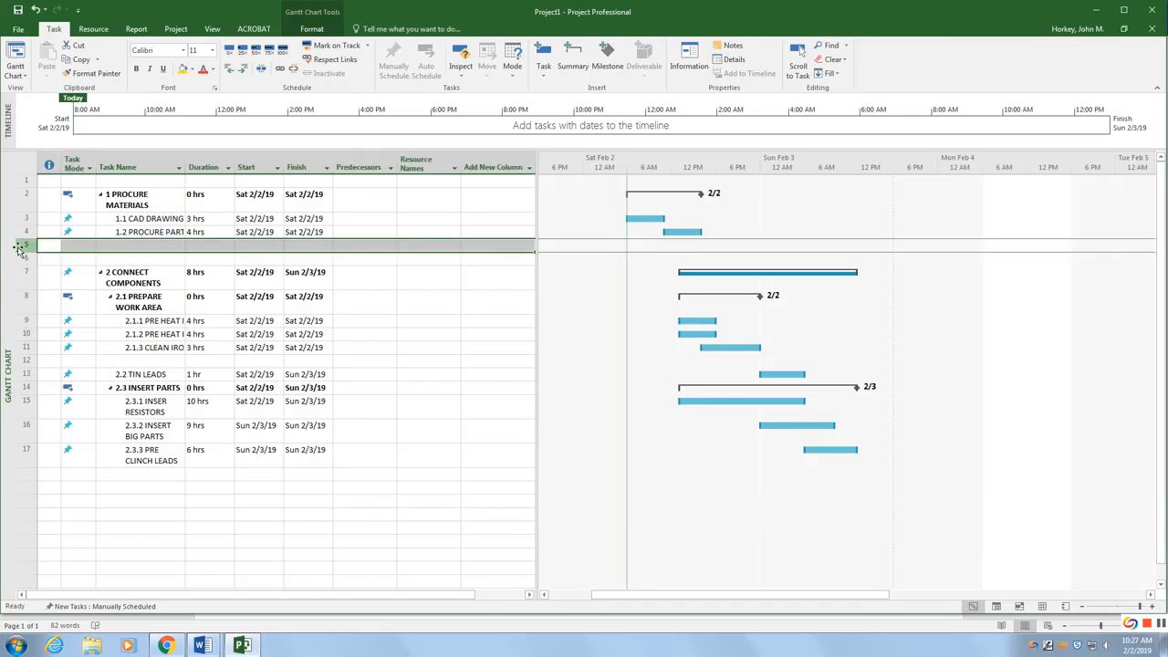
{"action": "key", "text": "Delete"}
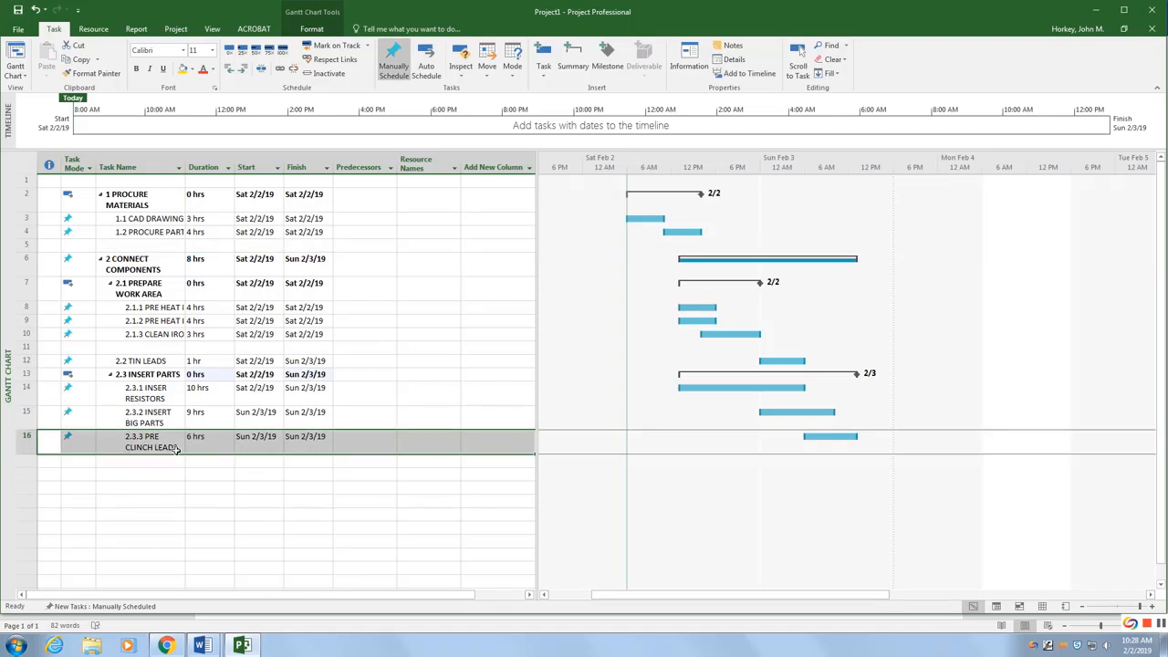
{"action": "right_click", "coordinate": [23, 445]}
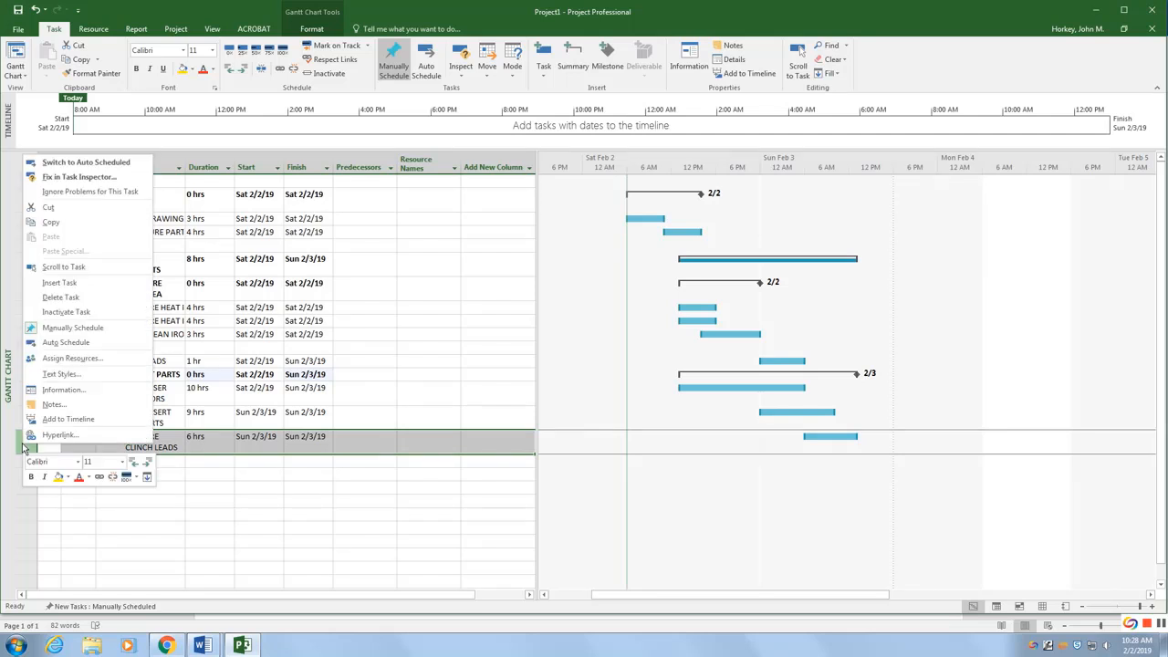
{"action": "left_click", "coordinate": [69, 285]}
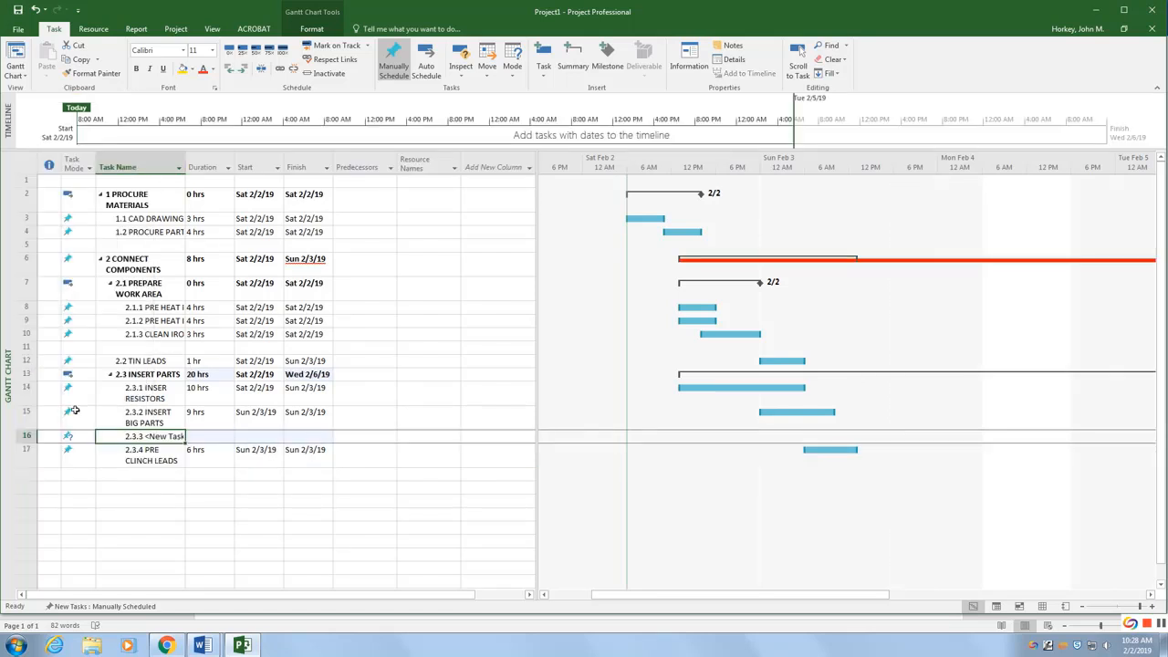
{"action": "double_click", "coordinate": [167, 436]}
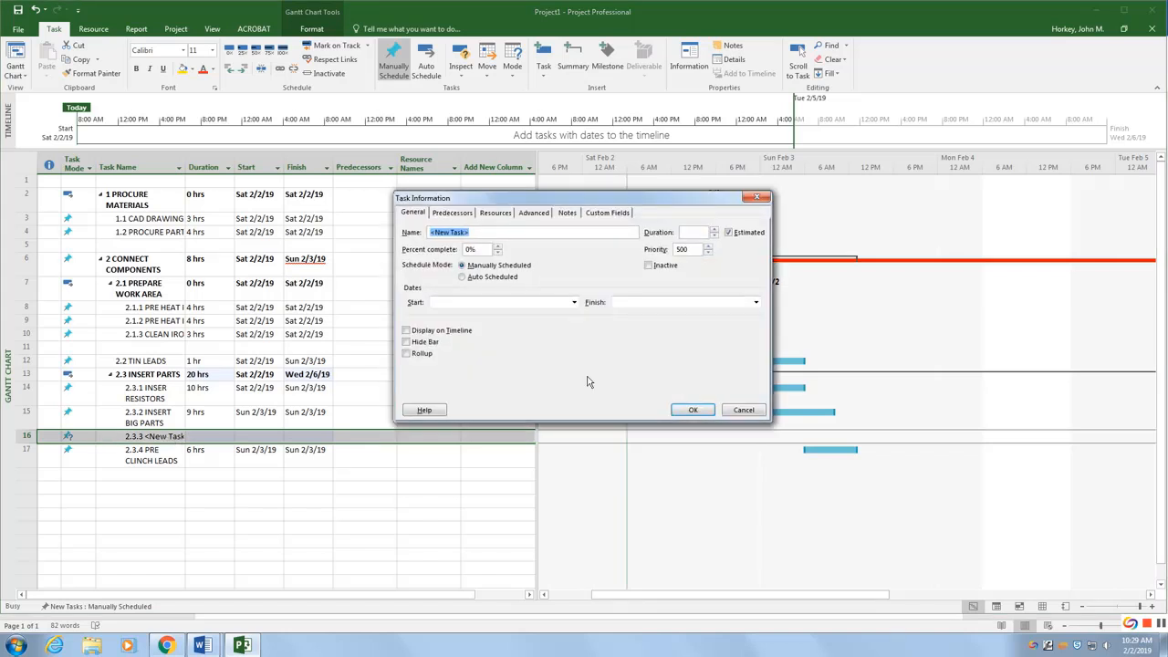
{"action": "left_click", "coordinate": [741, 410]}
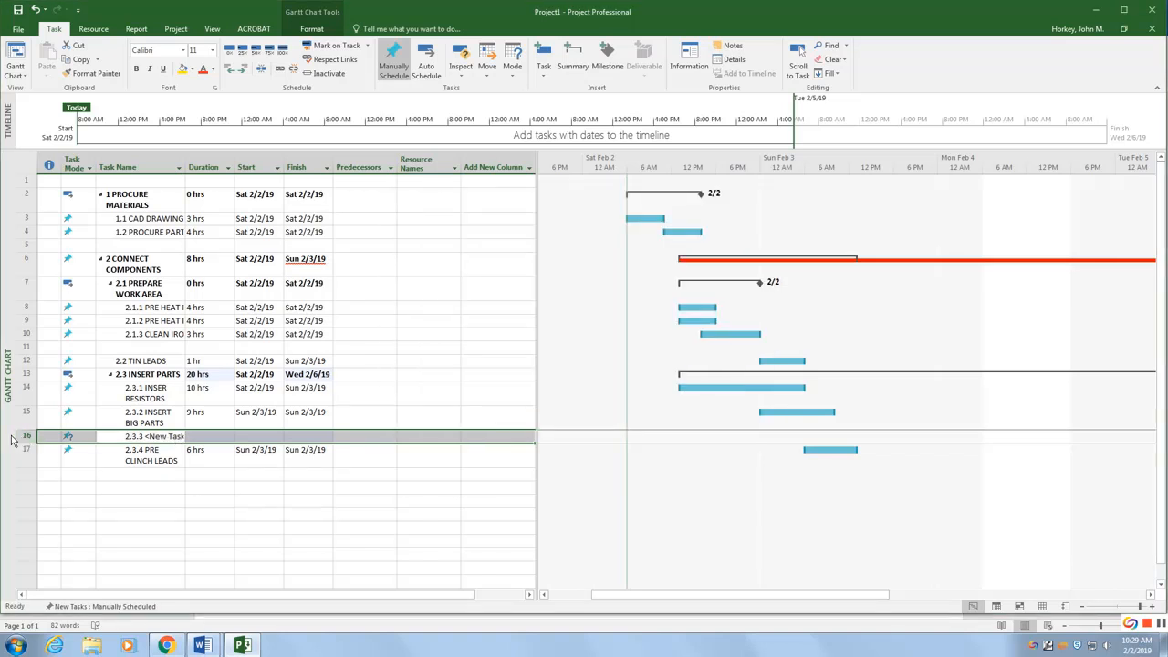
{"action": "key", "text": "Delete"}
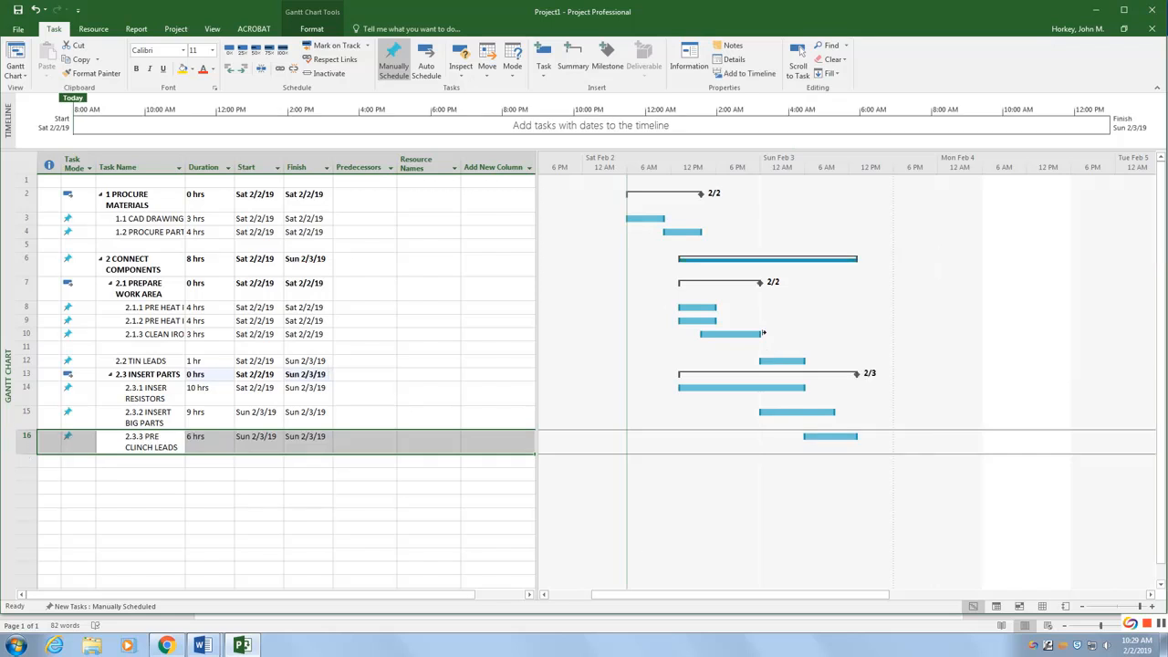
{"action": "left_click", "coordinate": [700, 264]}
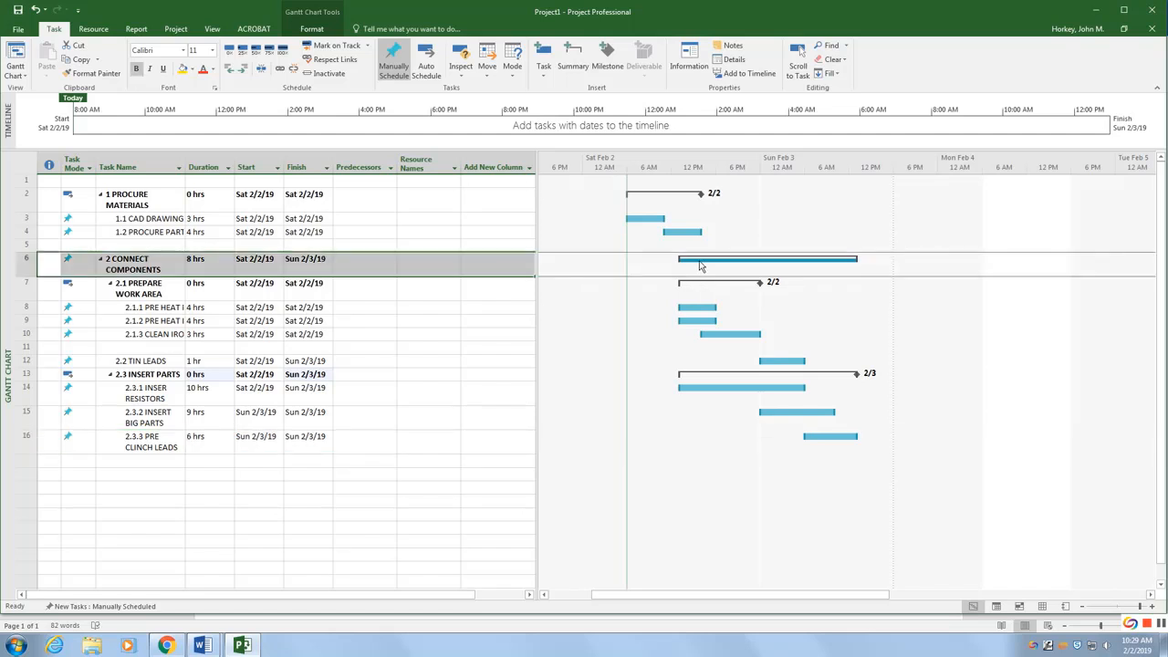
{"action": "right_click", "coordinate": [700, 264]}
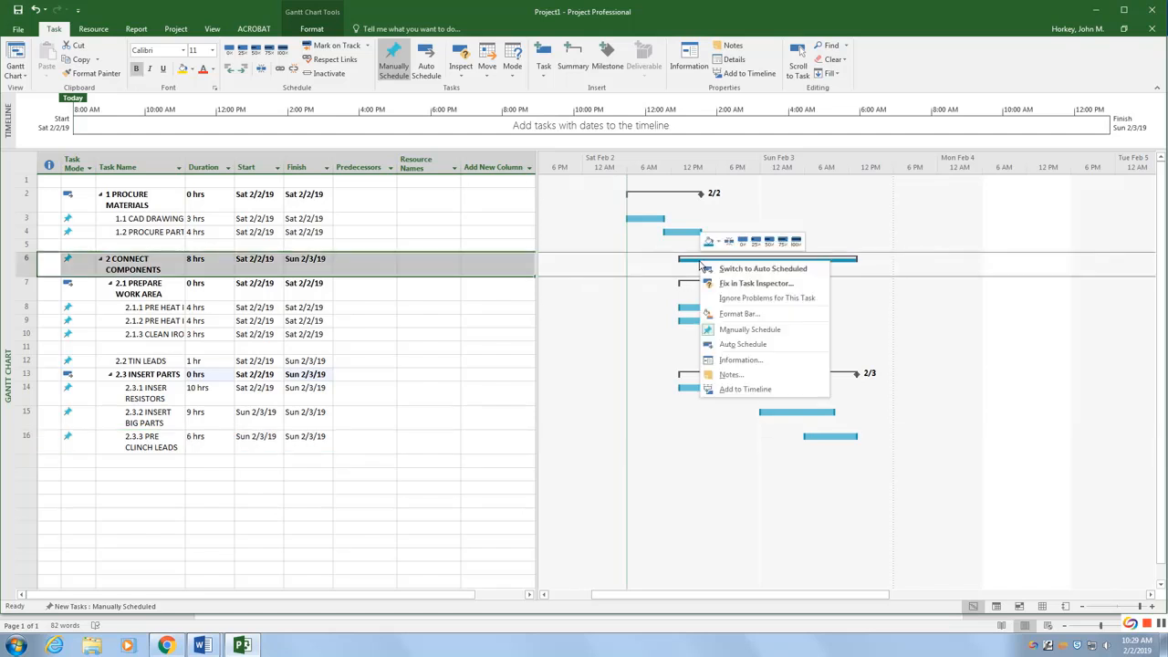
{"action": "left_click", "coordinate": [908, 303]}
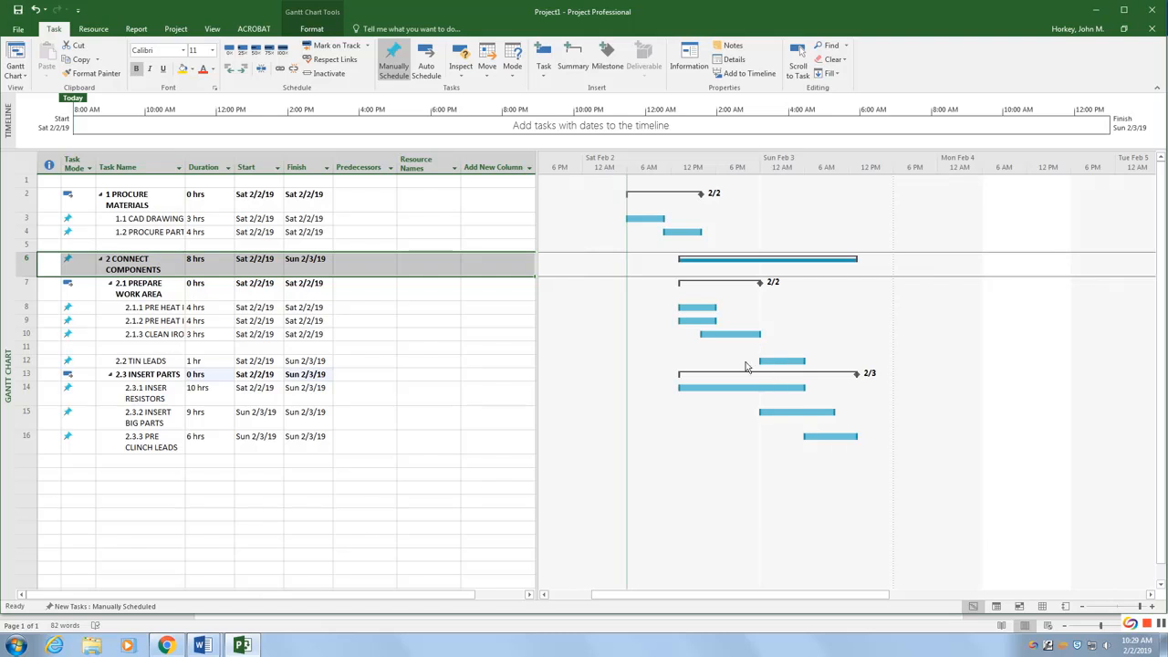
Step: Read through the Project tip list and help list instructions in the Word document
{"action": "mouse_move", "coordinate": [203, 645]}
{"action": "left_click", "coordinate": [256, 602]}
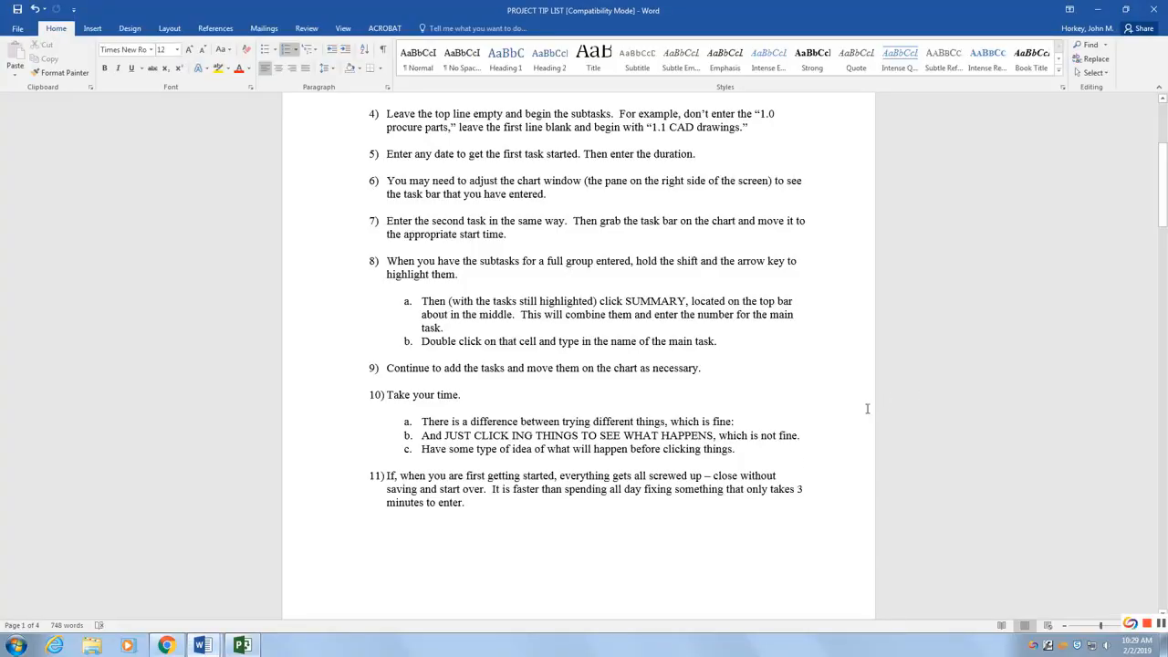
{"action": "scroll", "coordinate": [809, 423], "scroll_direction": "down", "scroll_amount": 2}
{"action": "scroll", "coordinate": [794, 425], "scroll_direction": "down", "scroll_amount": 3}
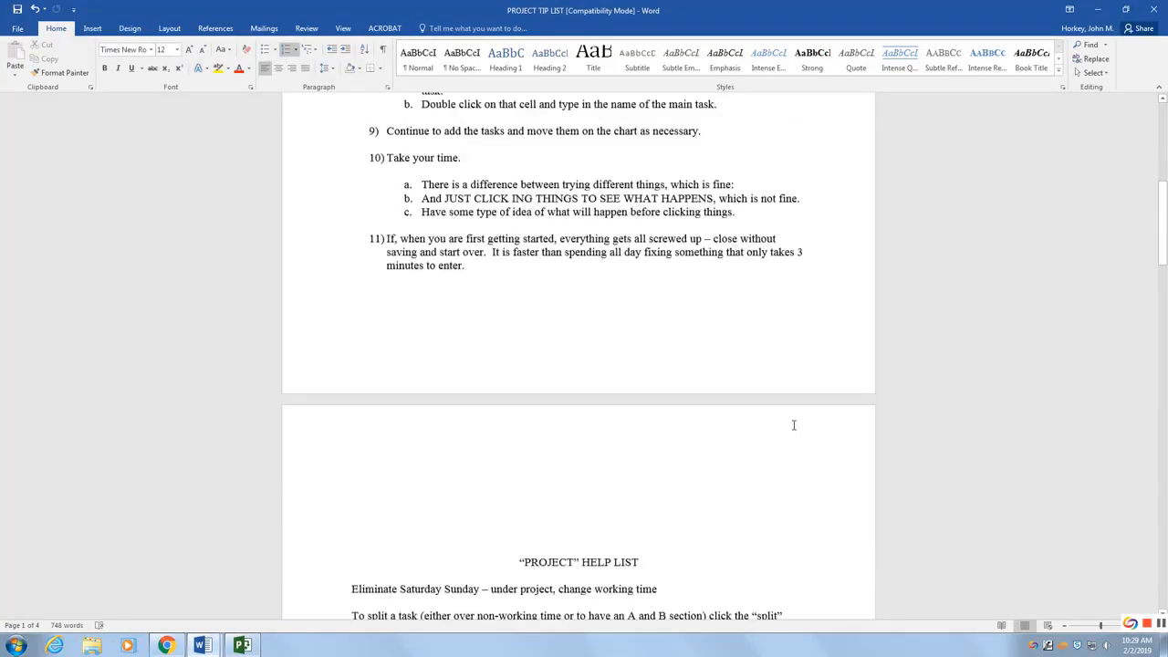
{"action": "scroll", "coordinate": [794, 425], "scroll_direction": "up", "scroll_amount": 2}
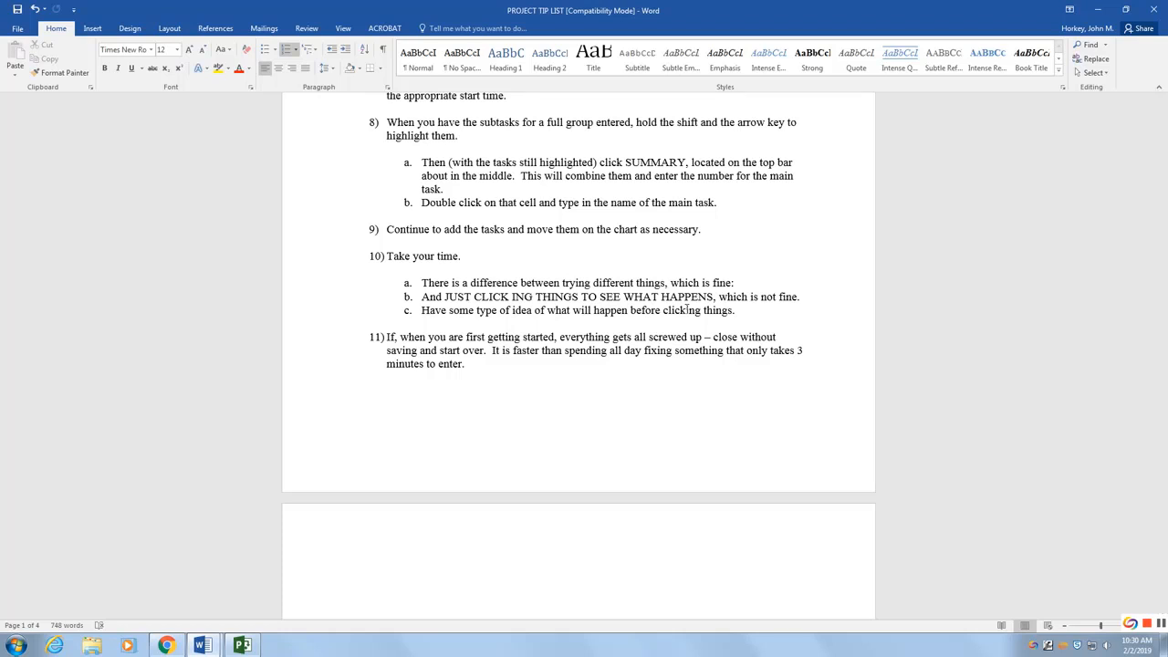
{"action": "scroll", "coordinate": [535, 436], "scroll_direction": "down", "scroll_amount": 3}
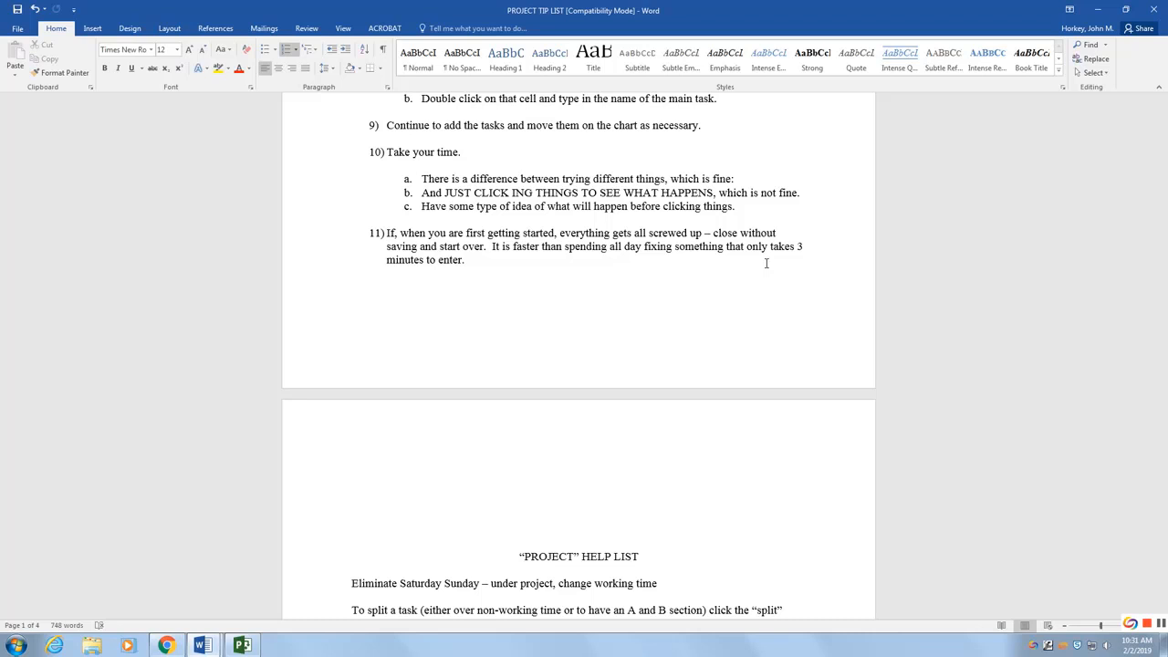
{"action": "scroll", "coordinate": [800, 381], "scroll_direction": "down", "scroll_amount": 8}
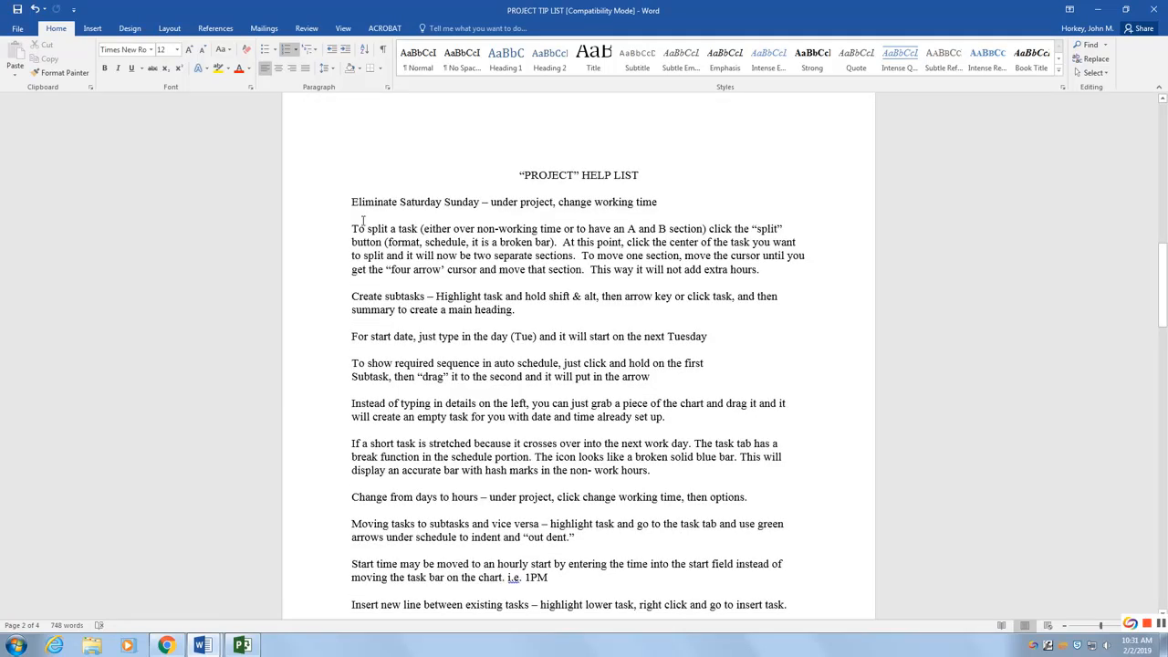
{"action": "scroll", "coordinate": [438, 228], "scroll_direction": "down", "scroll_amount": 2}
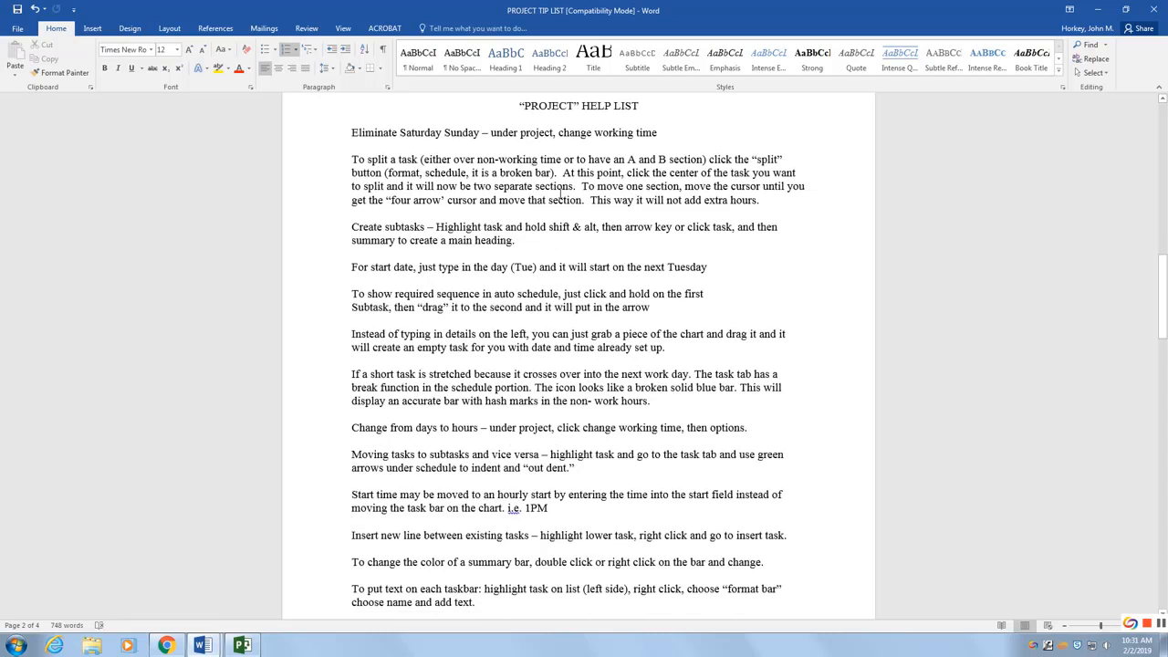
{"action": "scroll", "coordinate": [561, 194], "scroll_direction": "up", "scroll_amount": 17}
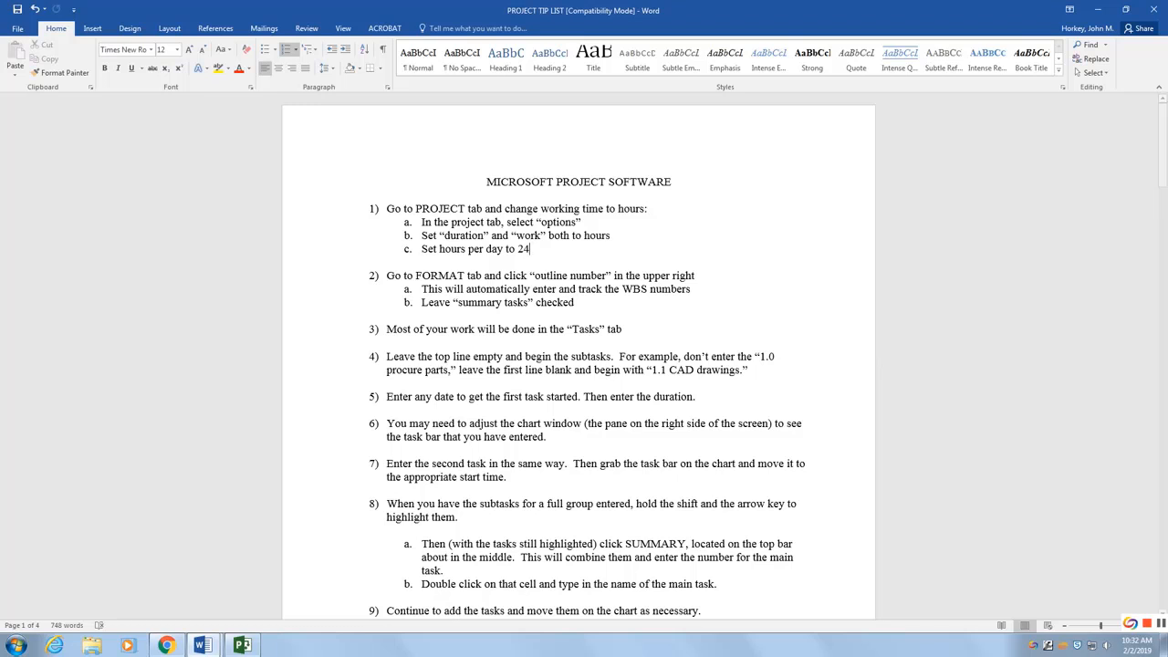
{"action": "left_click", "coordinate": [244, 647]}
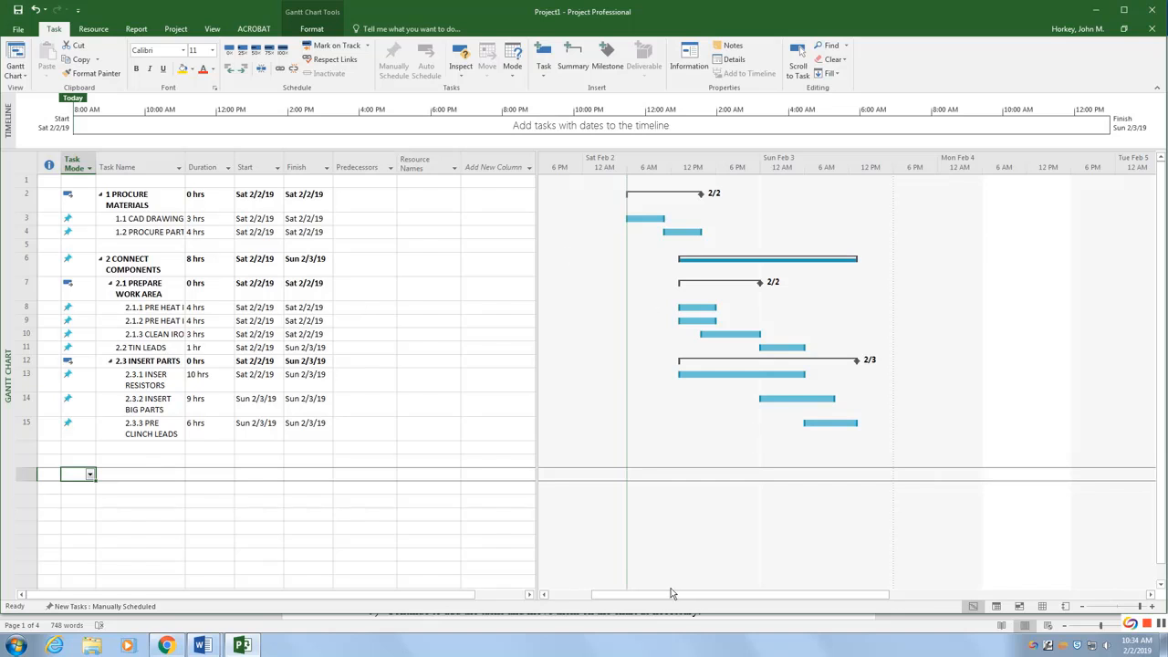
{"action": "left_click", "coordinate": [1083, 607]}
{"action": "left_click", "coordinate": [1151, 607]}
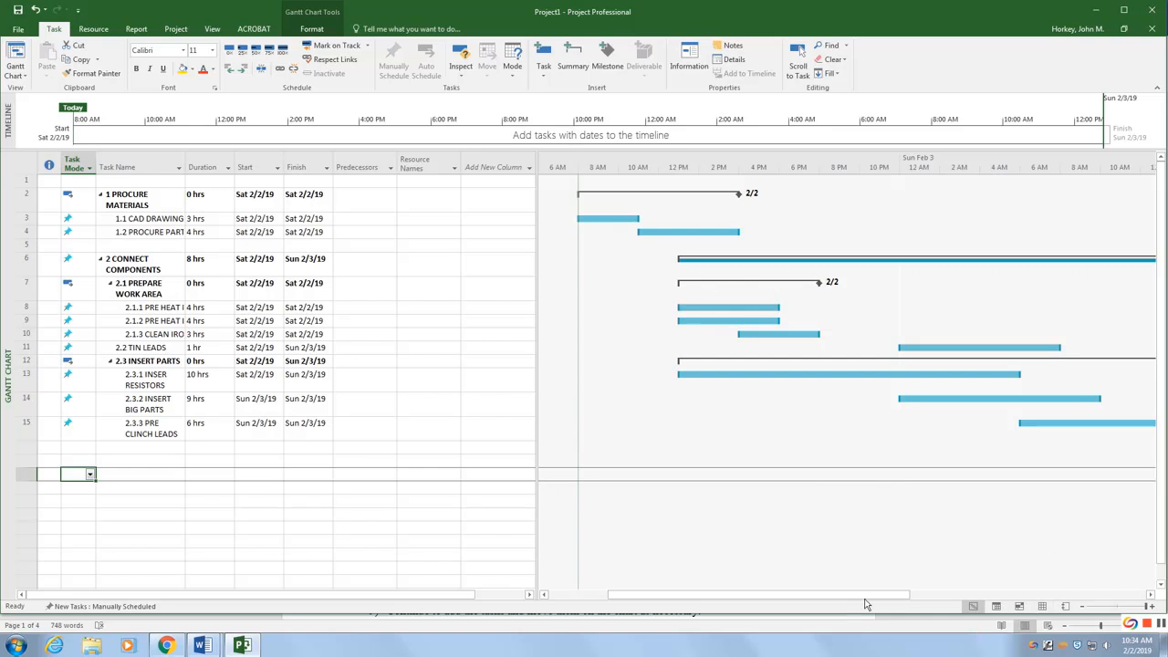
{"action": "left_click", "coordinate": [1067, 630]}
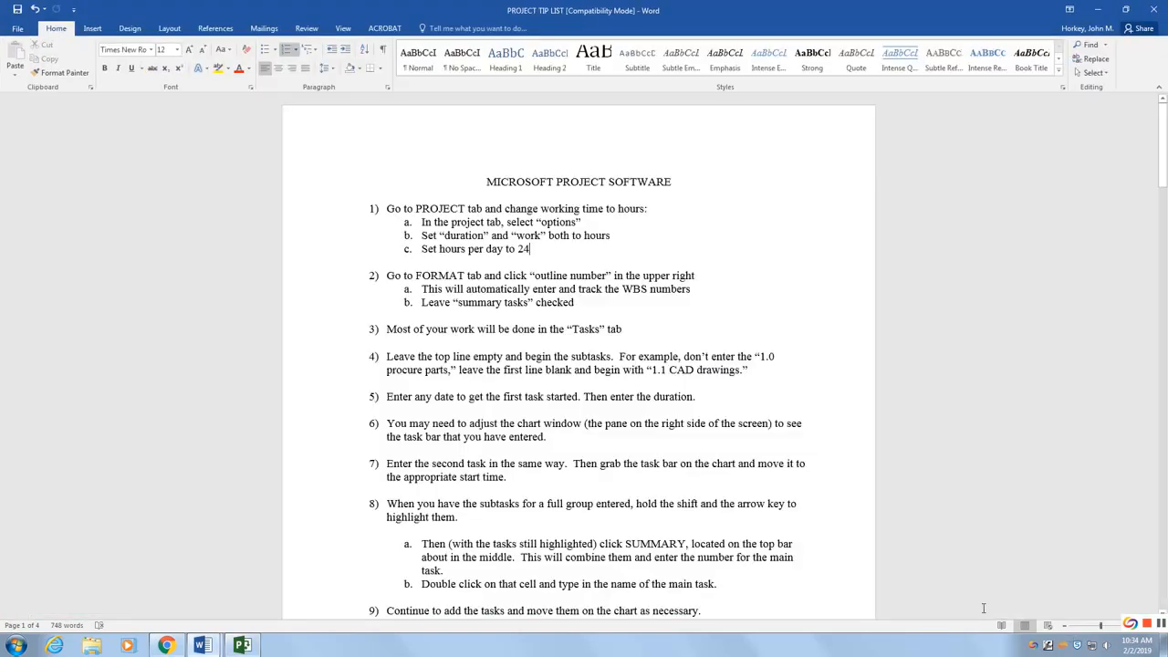
{"action": "left_click", "coordinate": [242, 645]}
{"action": "left_click_drag", "start_coordinate": [763, 596], "coordinate": [821, 597]}
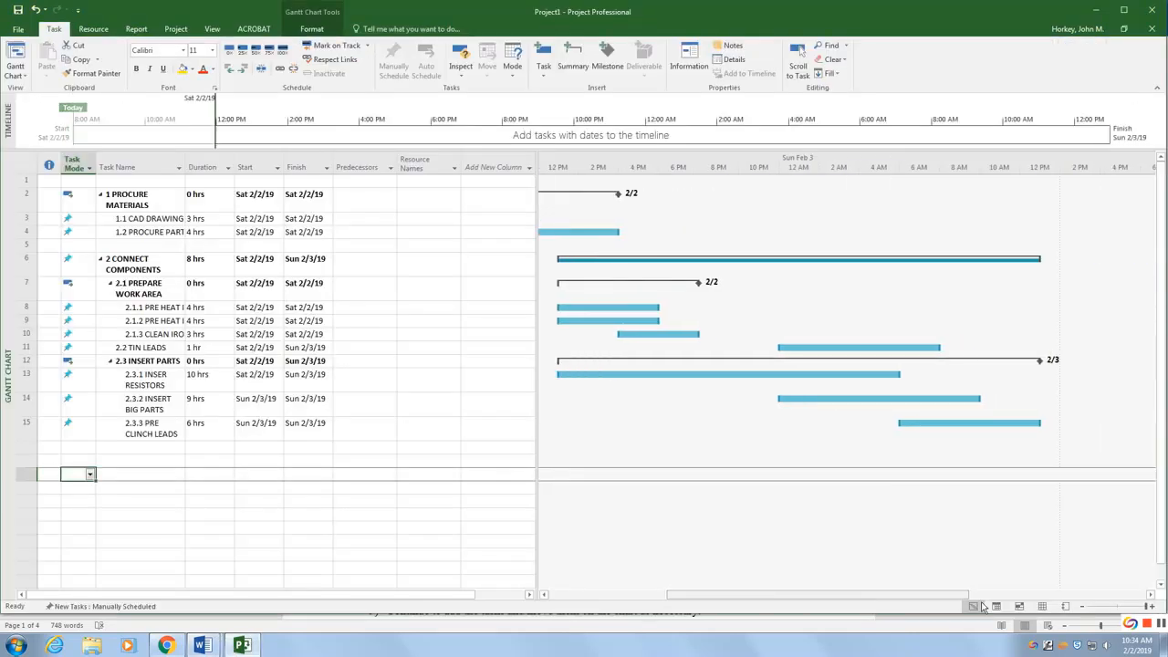
{"action": "left_click", "coordinate": [1082, 607]}
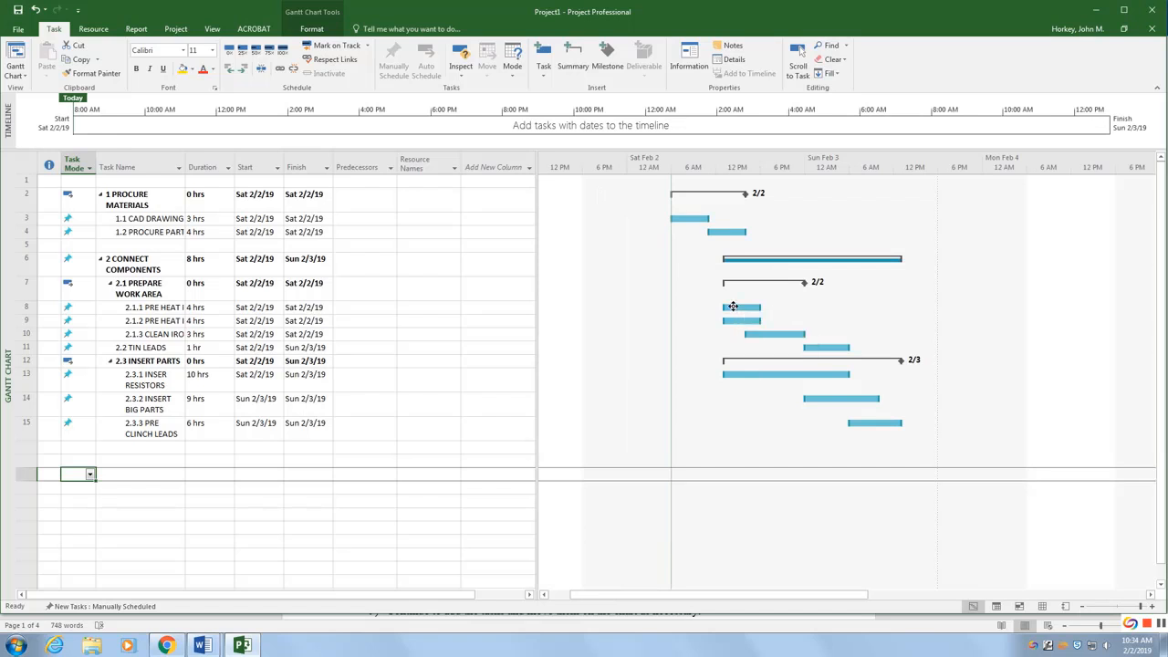
{"action": "mouse_move", "coordinate": [733, 307]}
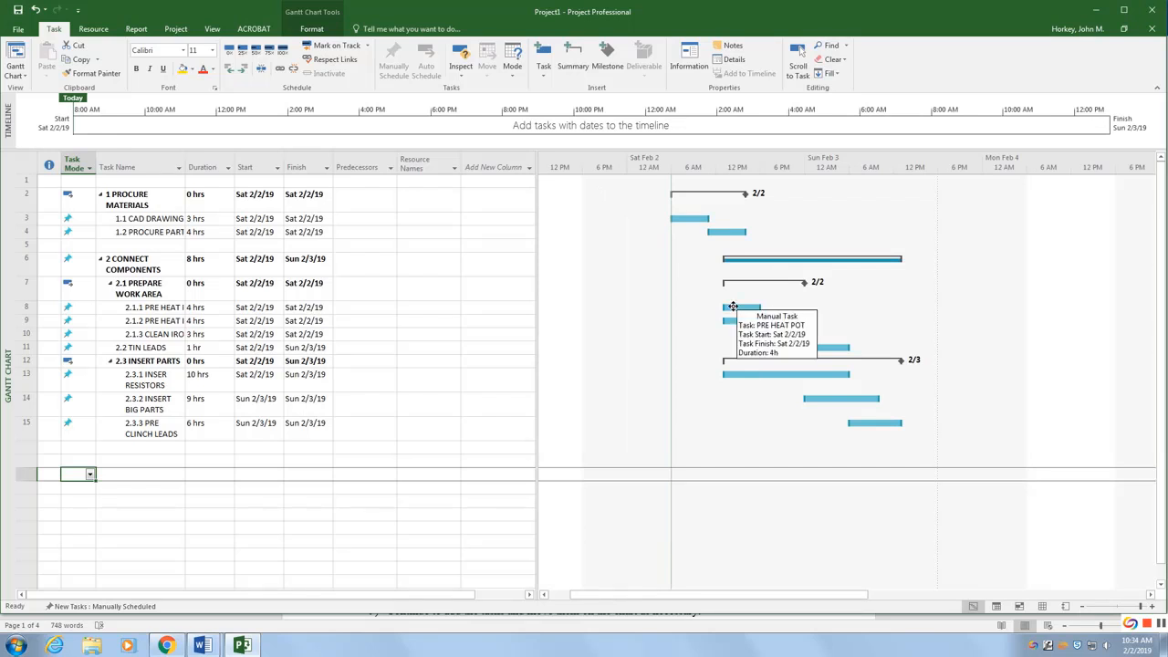